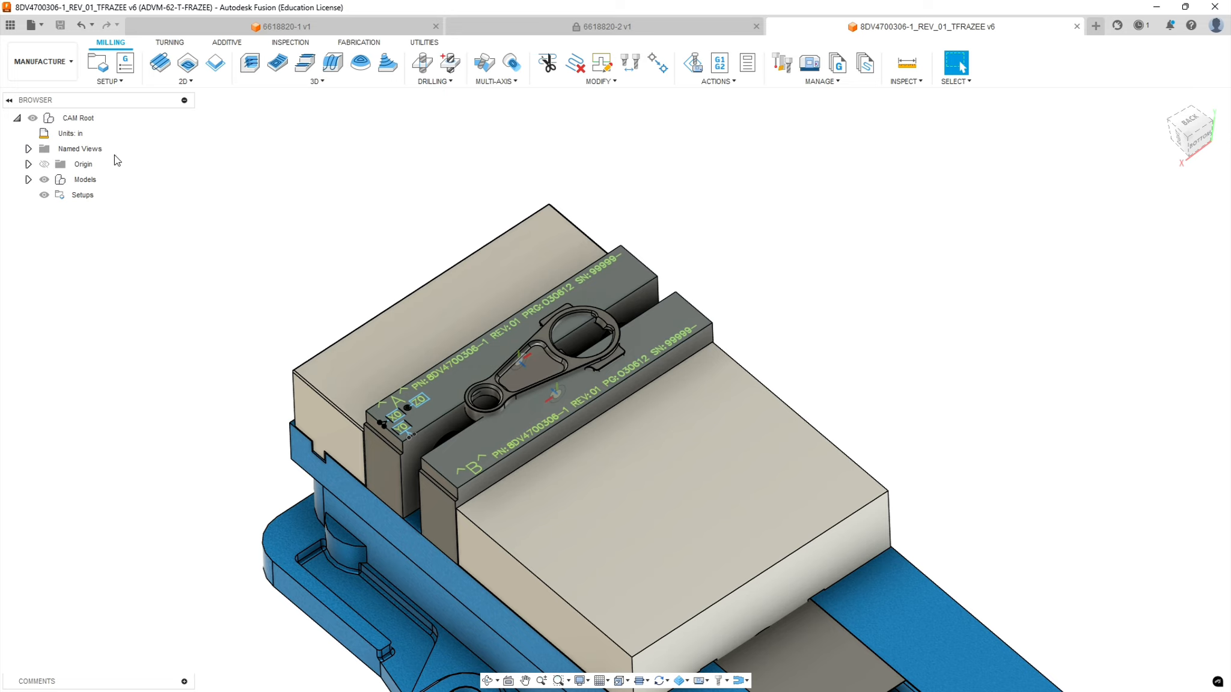
- Hide both 6618820 soft jaws and the visible Sierra Generic Vise component, and show the other vise, which has hard jaws
left_click(29, 179)
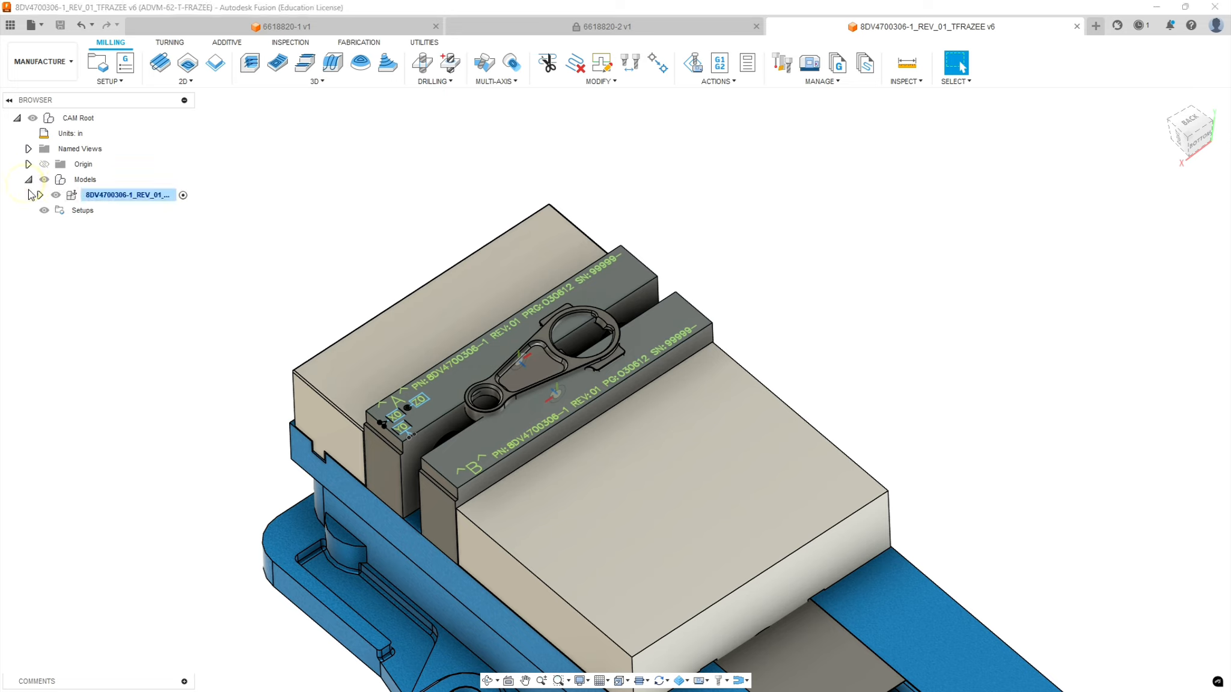
left_click(40, 195)
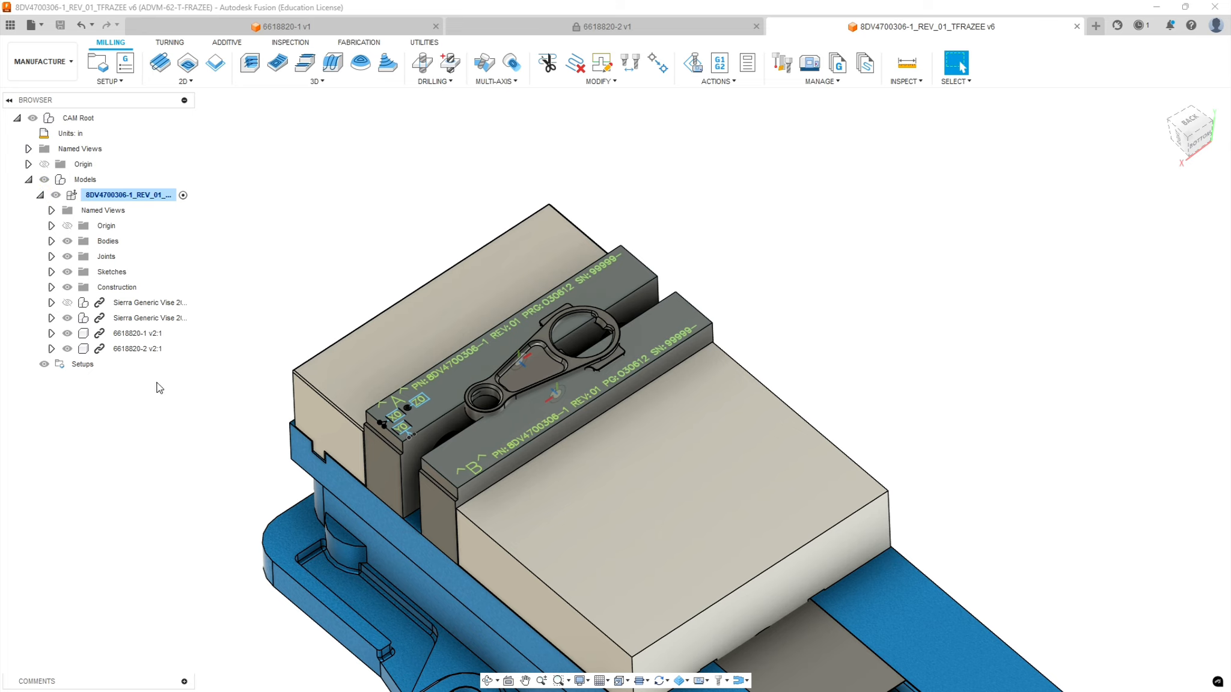
left_click(84, 349)
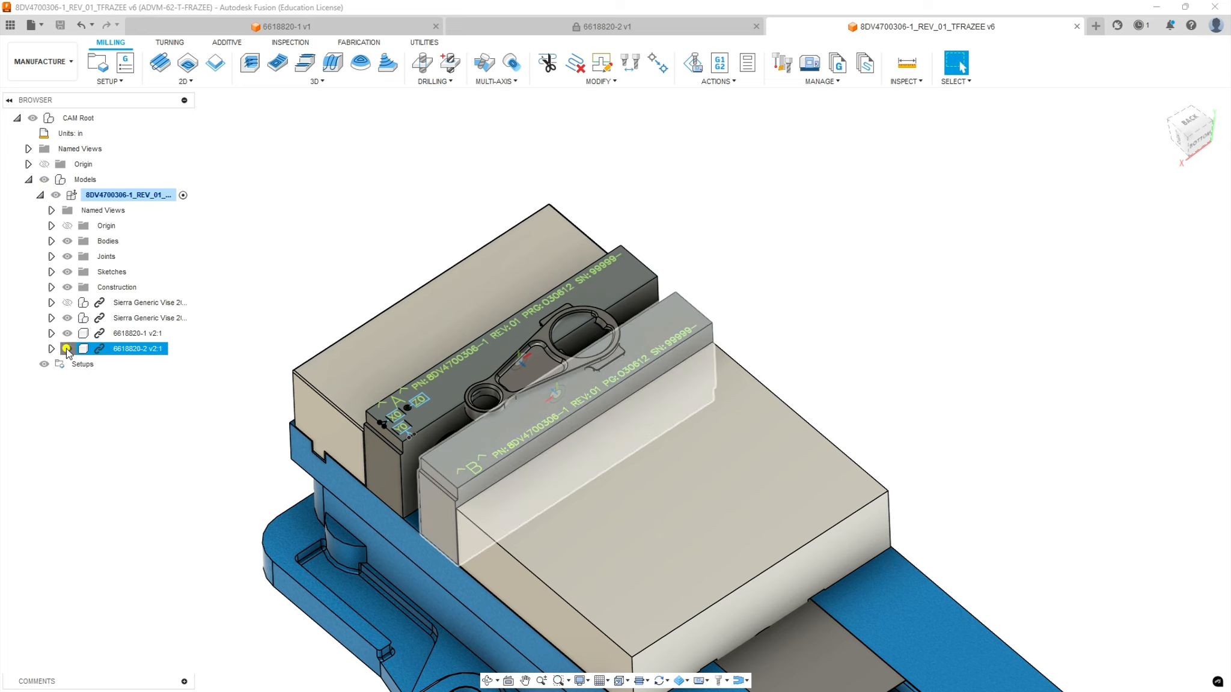
left_click(67, 348)
left_click(67, 333)
left_click(67, 318)
left_click(67, 302)
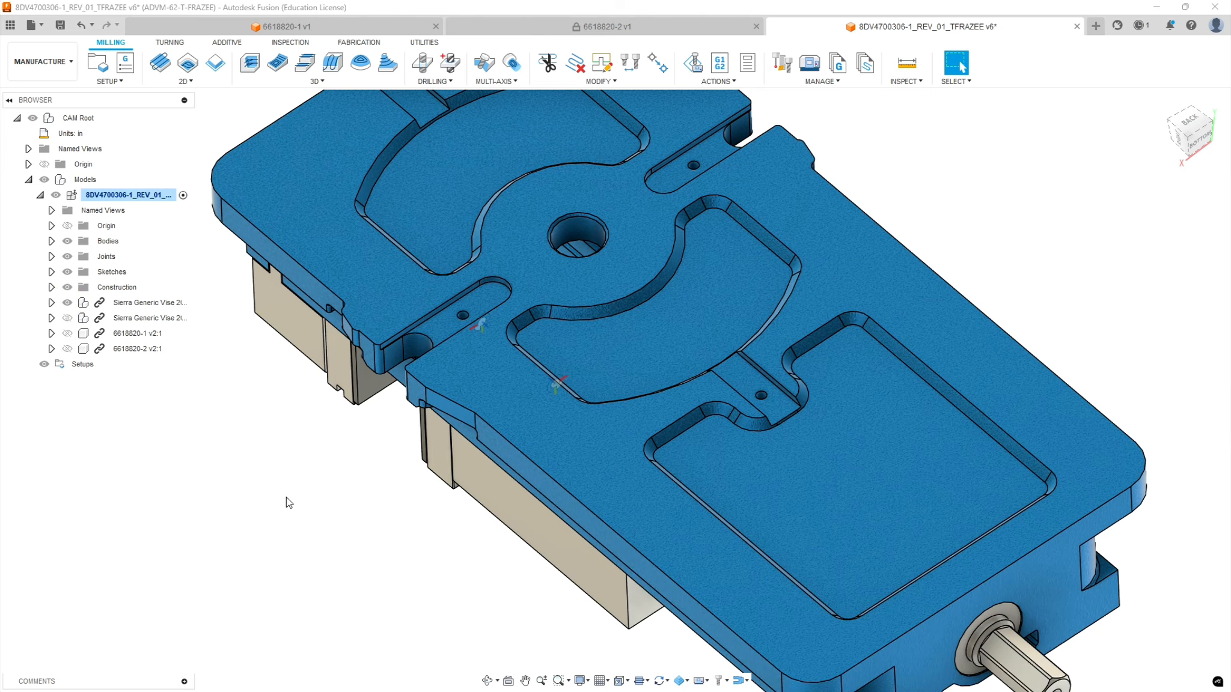
middle_click_drag(294, 553, 380, 329, "shift")
scroll(360, 336, "down", 8)
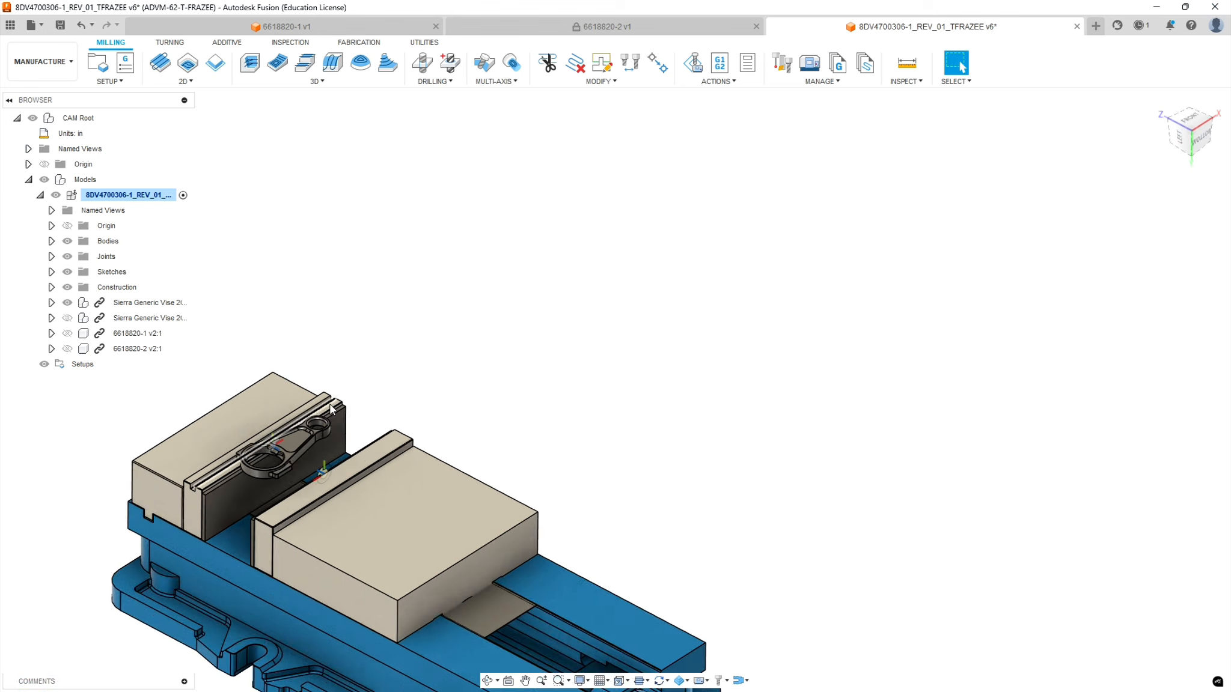
scroll(265, 450, "up", 5)
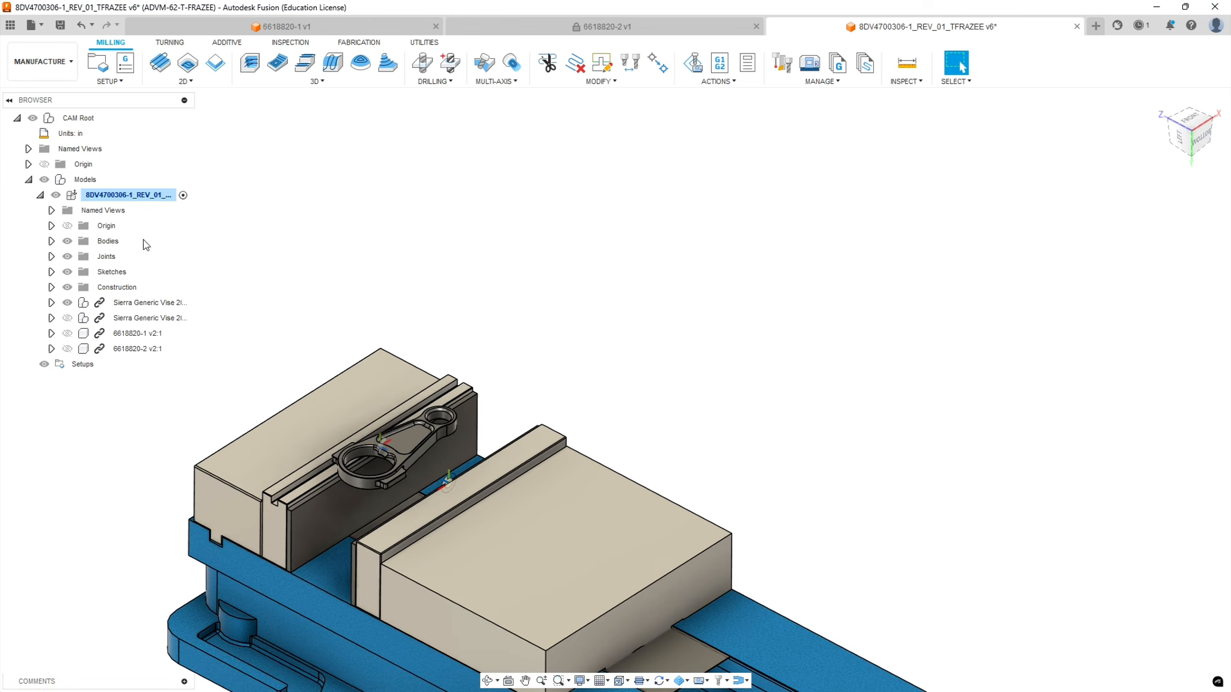
- Show the Stock body around the connecting rod in the vise
left_click(52, 241)
left_click(78, 272)
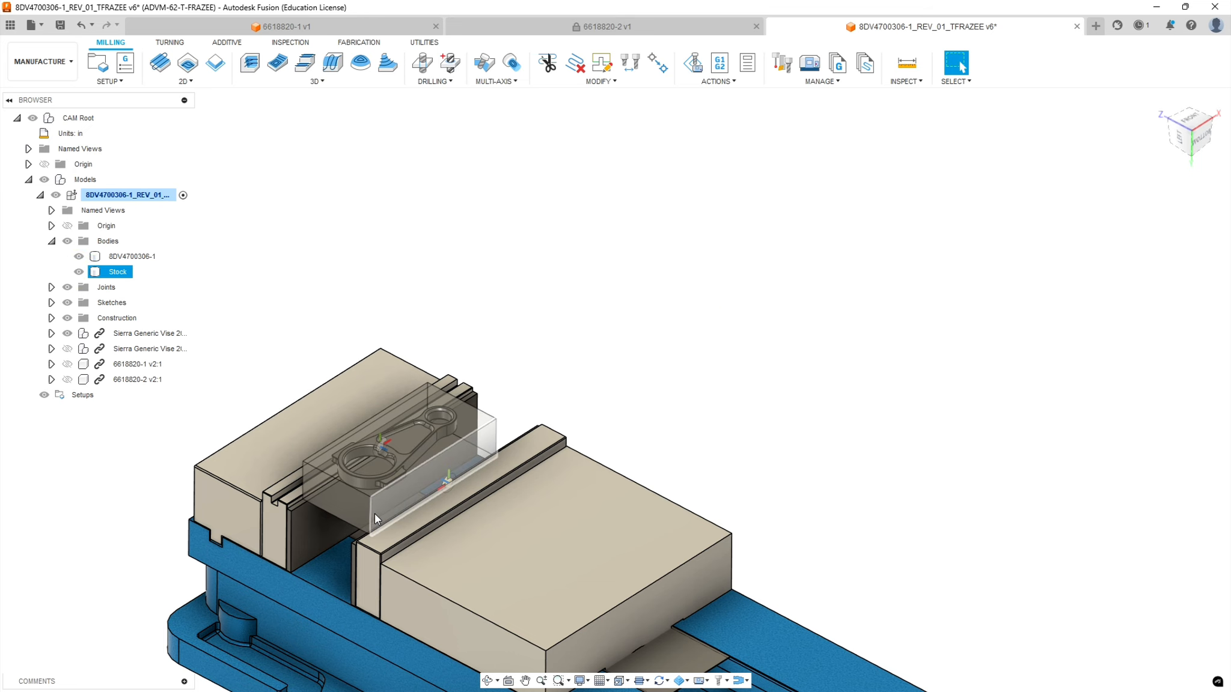
scroll(373, 514, "down", 3)
key("Escape")
scroll(351, 528, "down", 2)
scroll(326, 393, "up", 5)
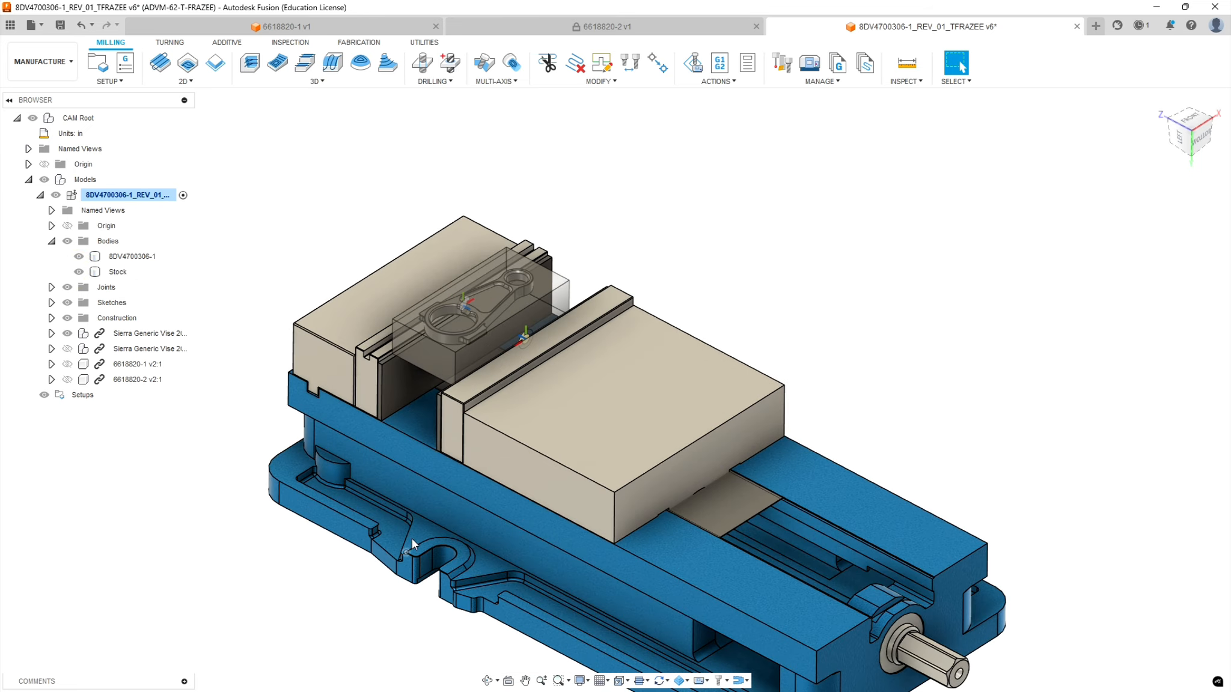
scroll(332, 239, "up", 2)
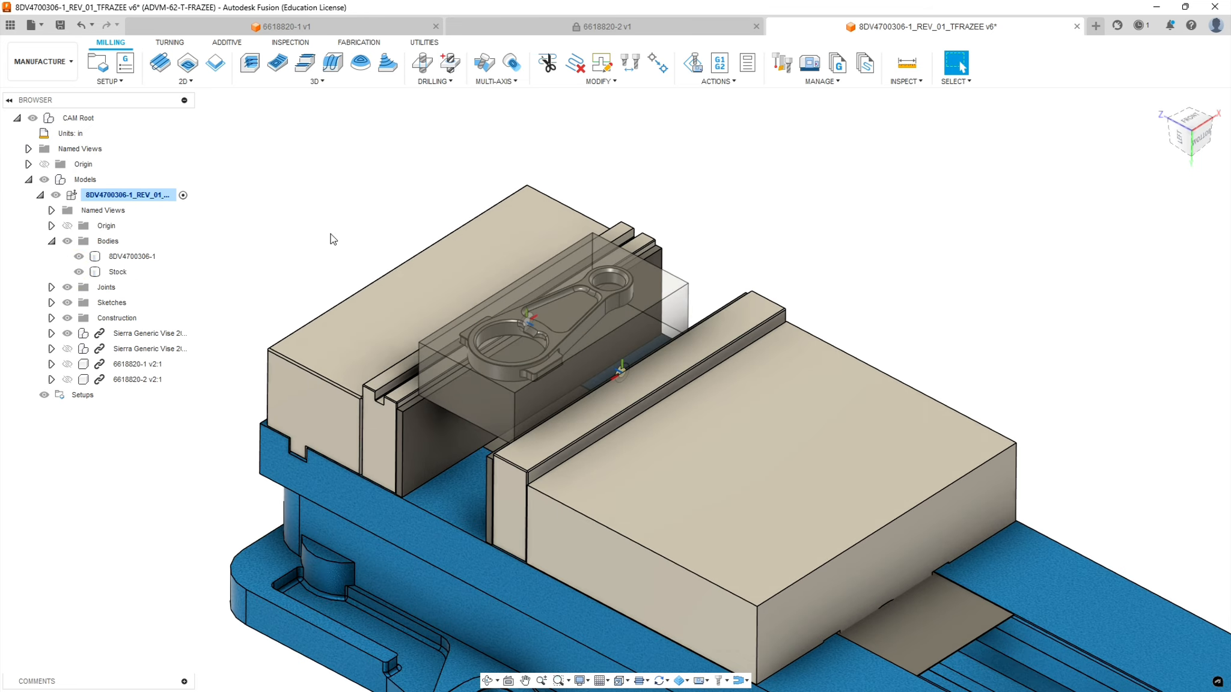
- Create a new milling setup and pick the 8DV4700306-1 body as its model
left_click(88, 398)
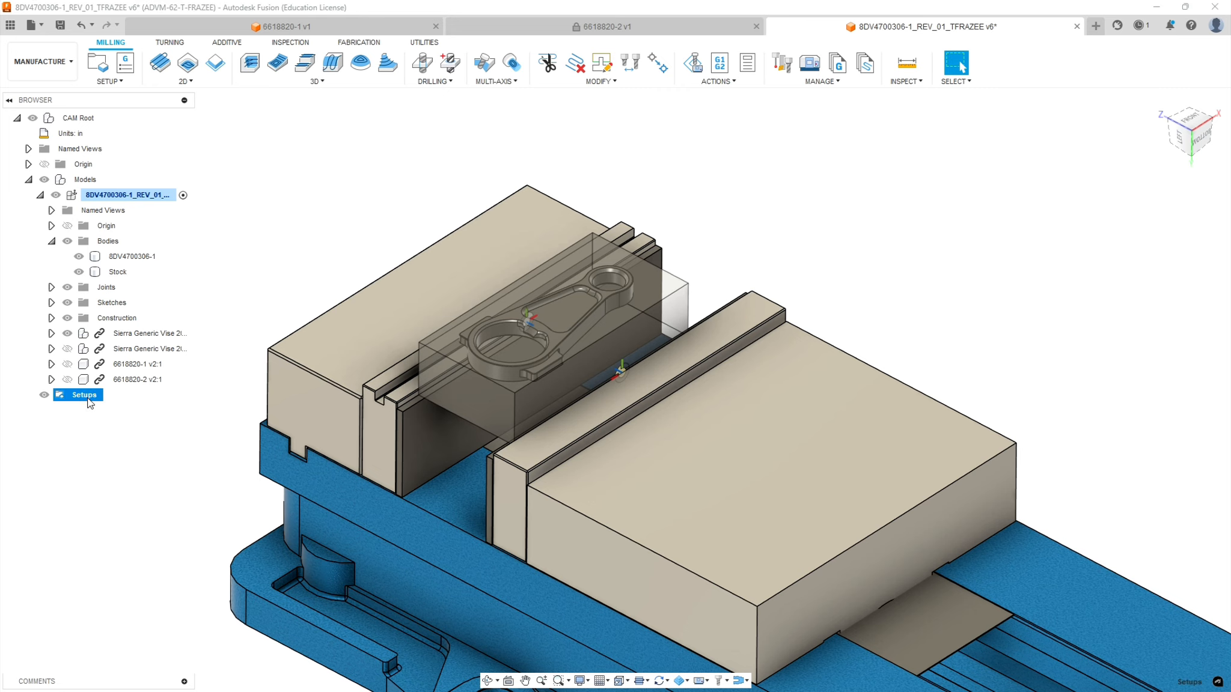
right_click(89, 403)
left_click(111, 409)
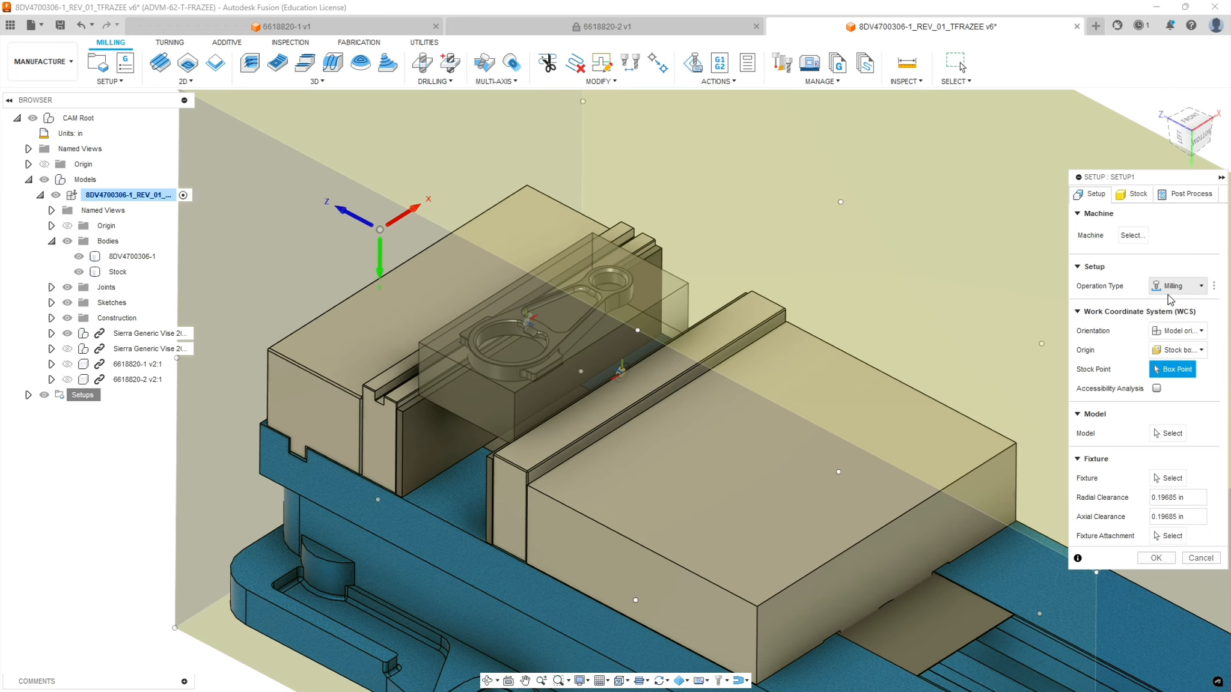
scroll(598, 309, "down", 5)
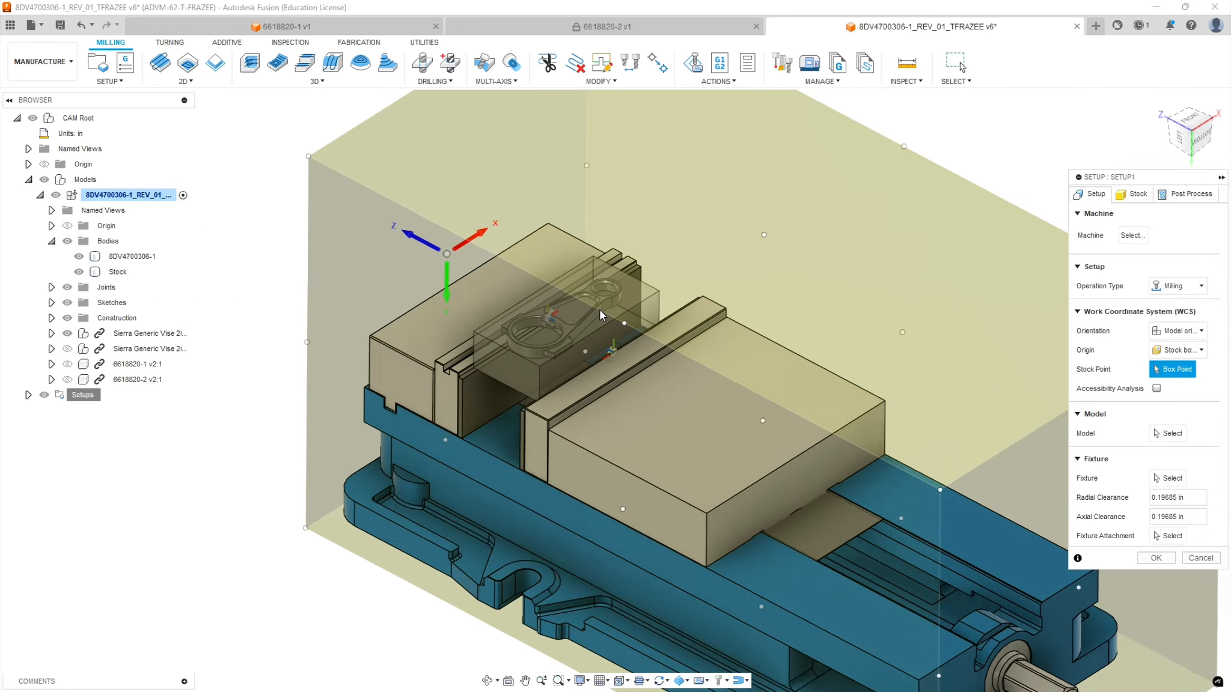
scroll(772, 323, "up", 2)
scroll(475, 139, "up", 2)
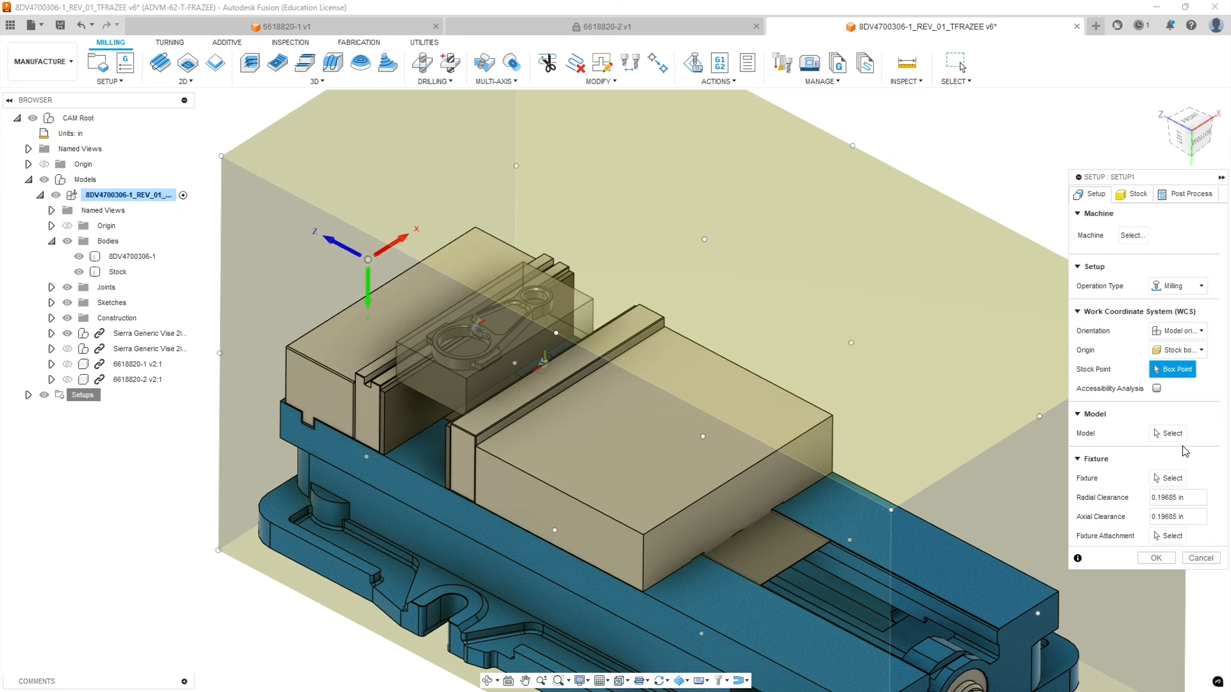
left_click(1169, 433)
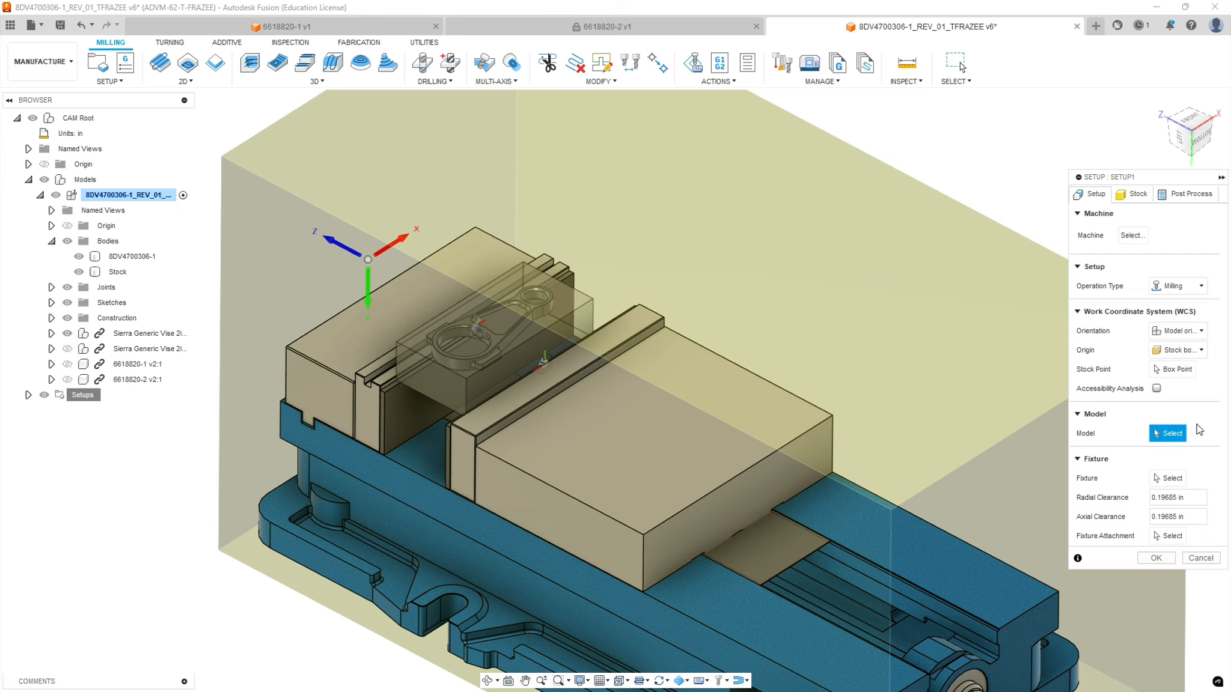
left_click(130, 257)
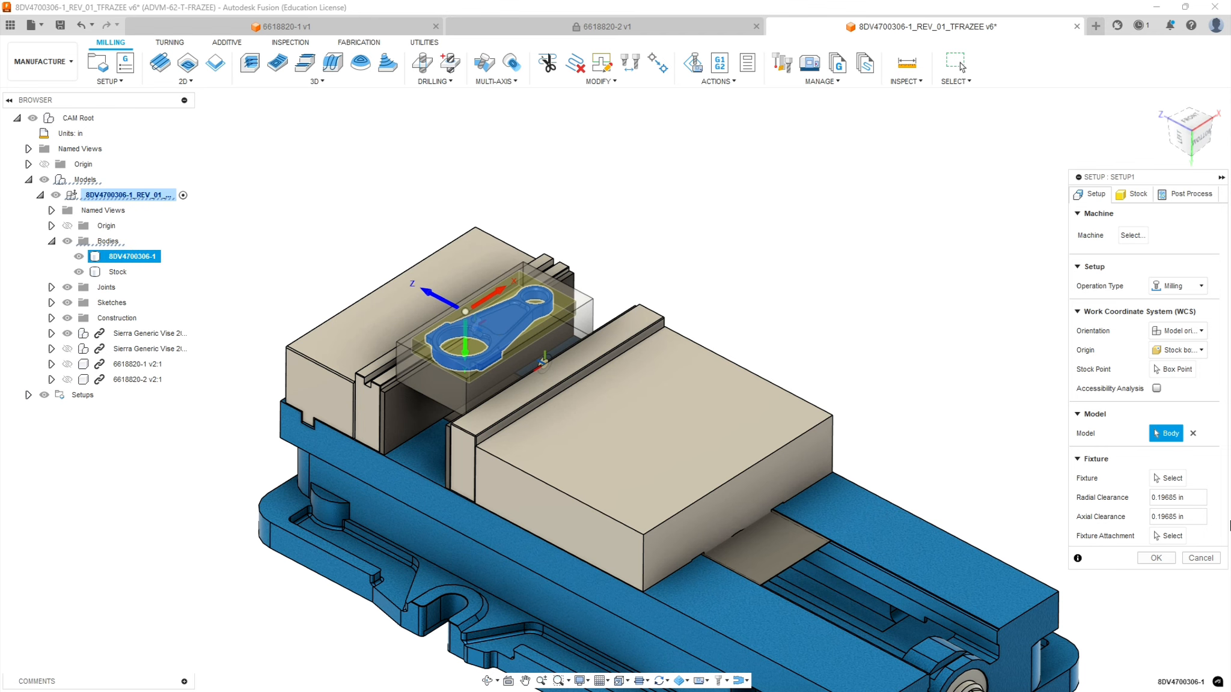
- Define the setup's stock as From solid, using the Stock body
left_click(1134, 194)
left_click(1201, 233)
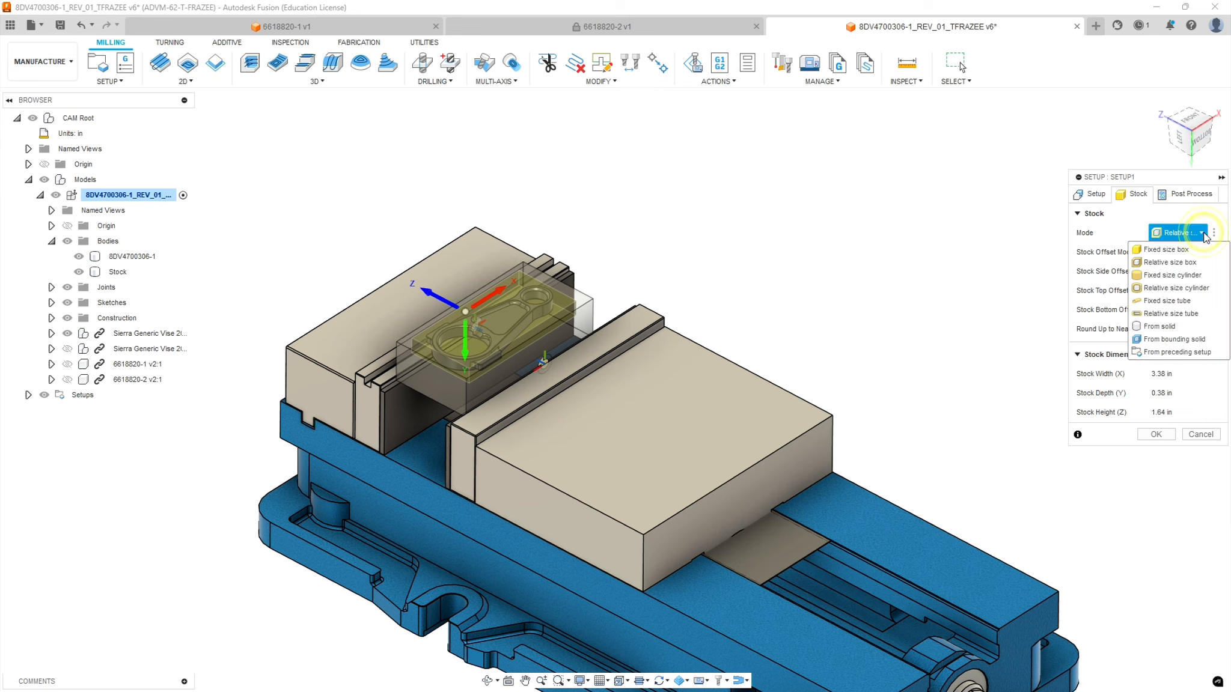
left_click(1165, 326)
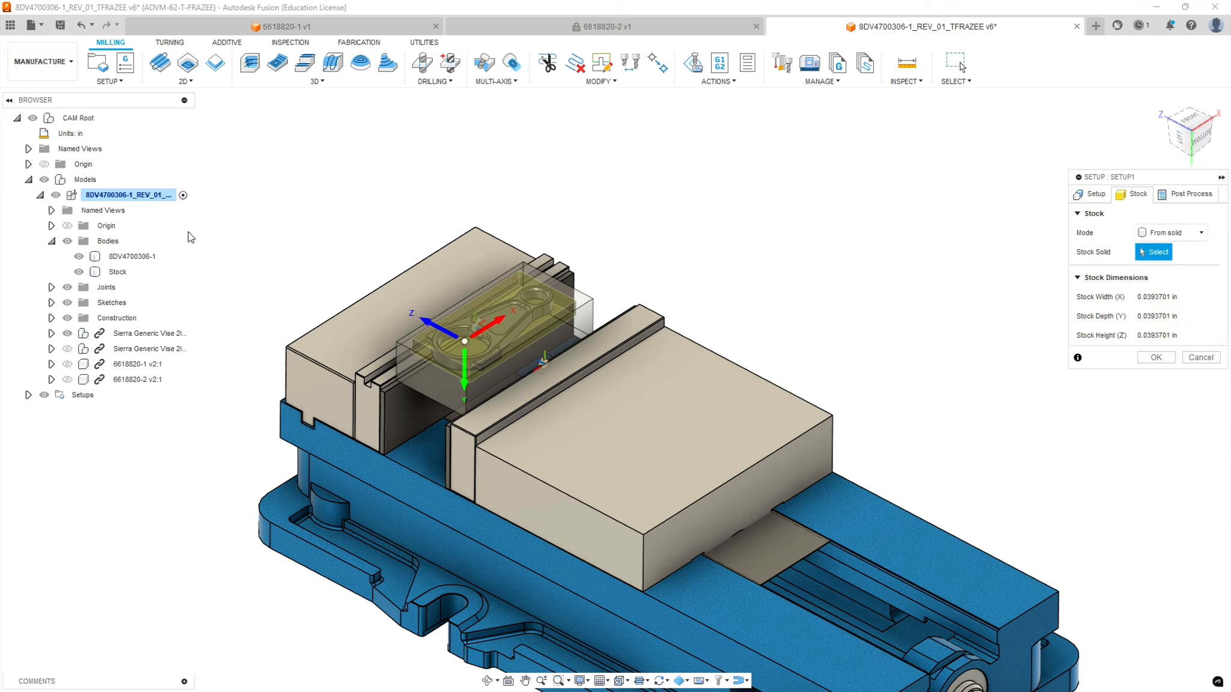
left_click(118, 272)
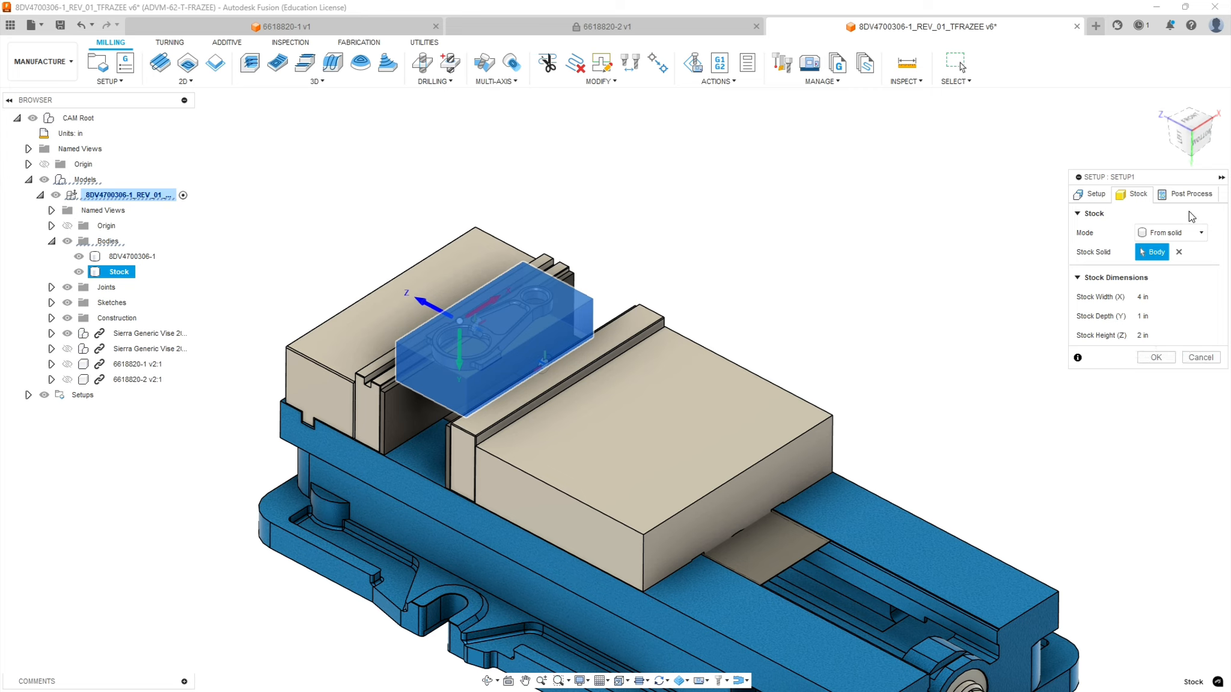
- Set the program number to 36011, the comment to "OP1 Hard Jaws w 1-5/8 in parallels" and the WCS offset to 1
left_click(1176, 195)
double_click(1185, 231)
type("36011")
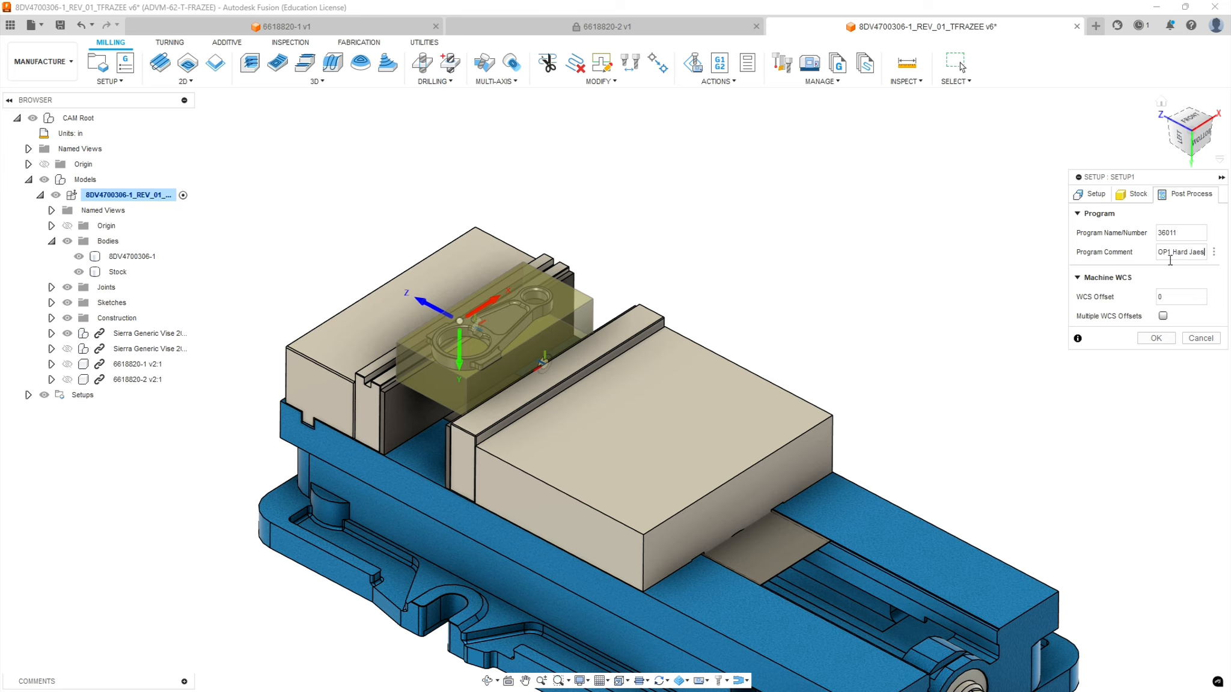
type("s w 1-5/8 p")
key("BackSpace")
type("in parallels")
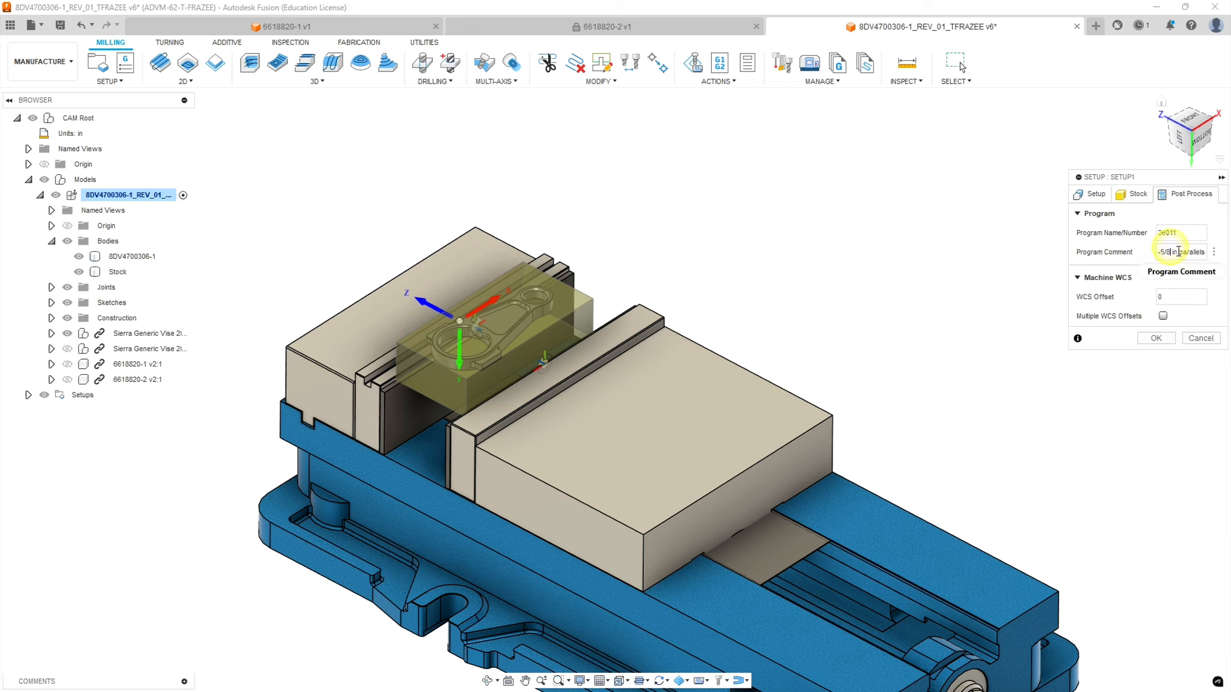
key("Tab")
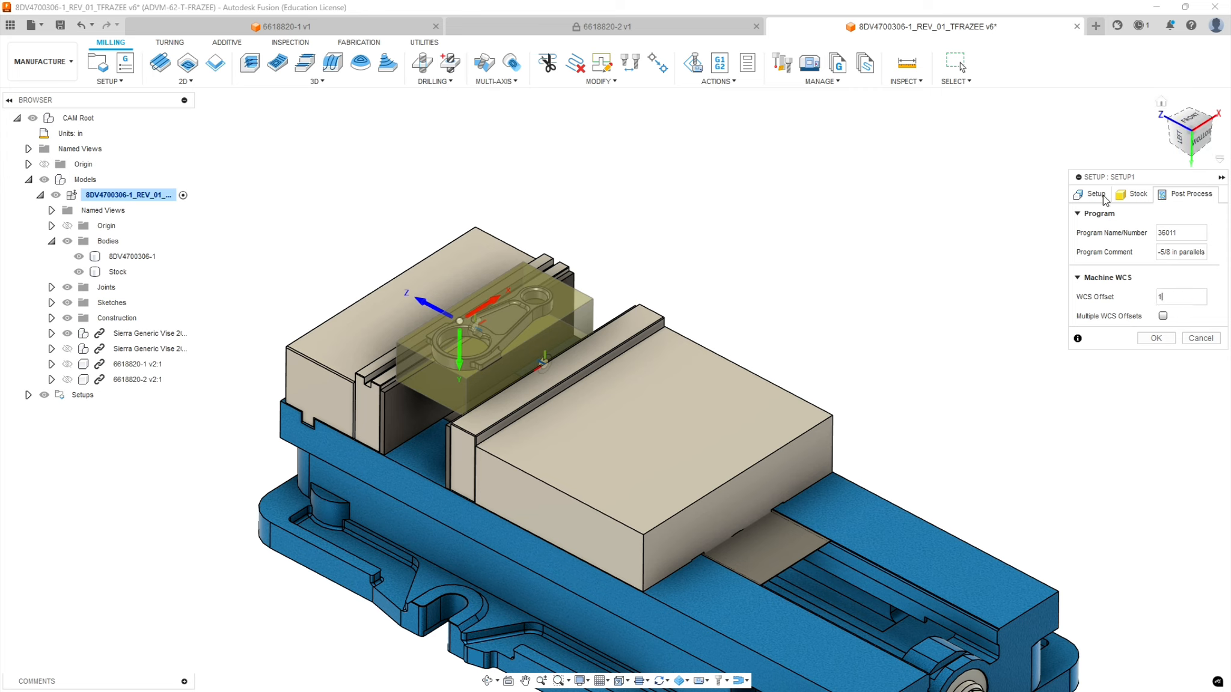
- Set the WCS orientation to Z axis/plane & X axis and pick a horizontal face so that Z points upward
left_click(1091, 194)
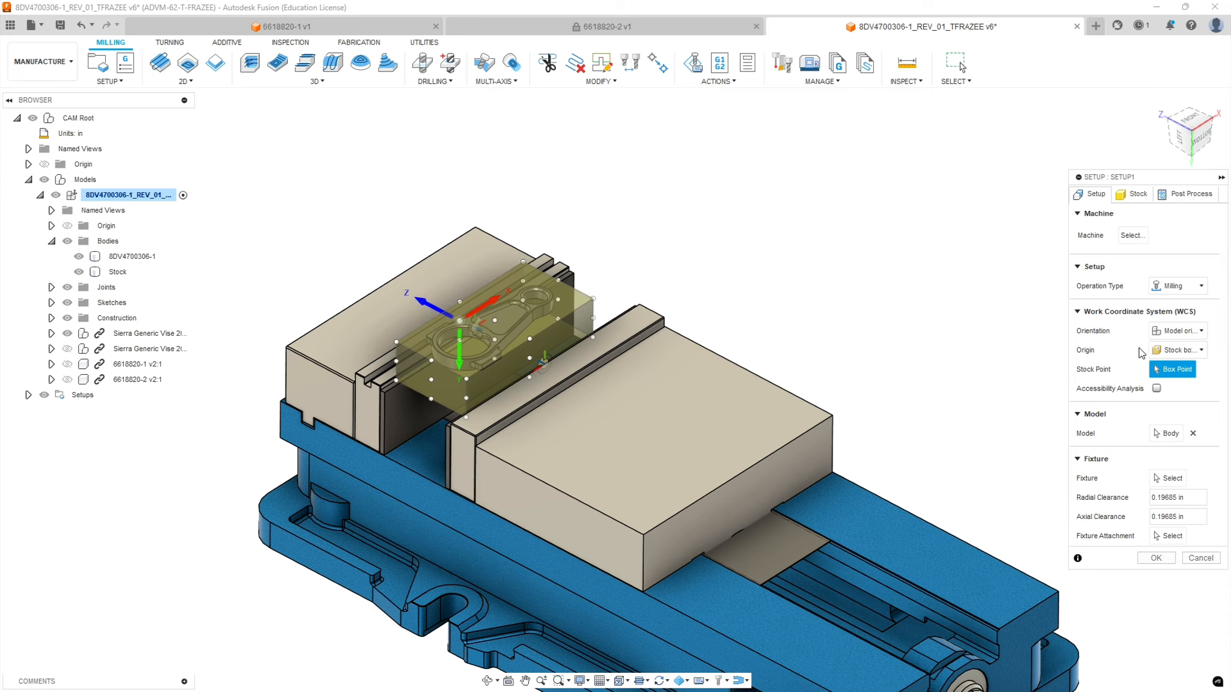
left_click(1178, 330)
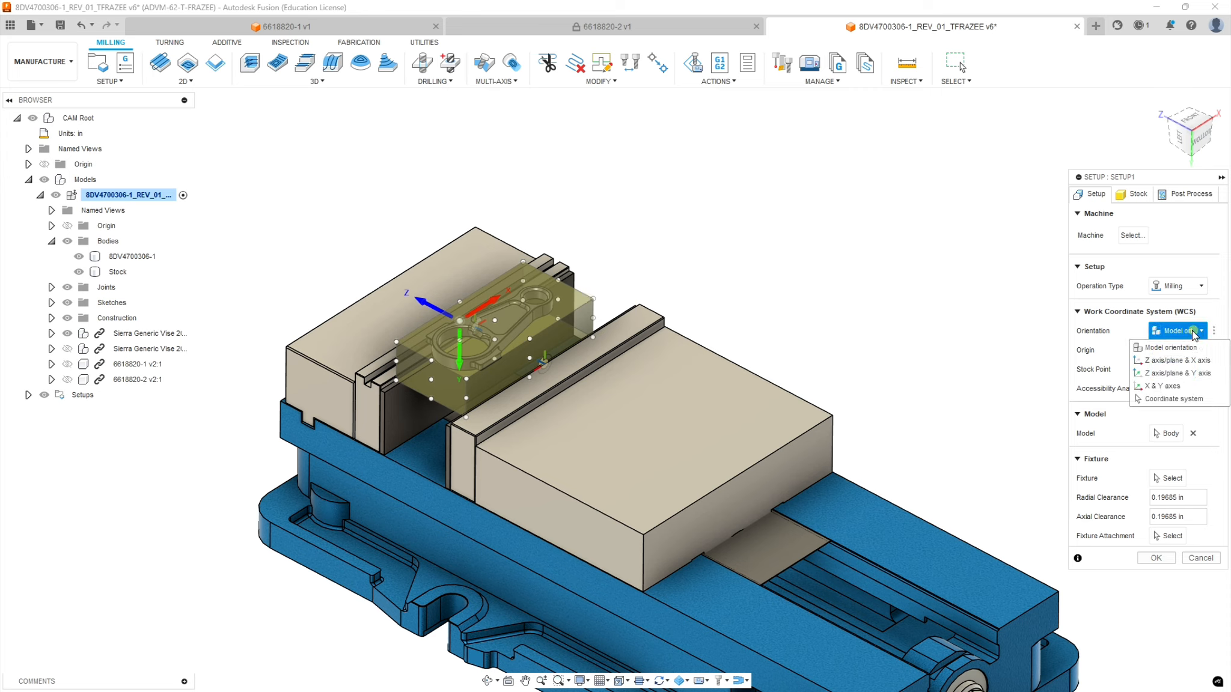
left_click(1165, 361)
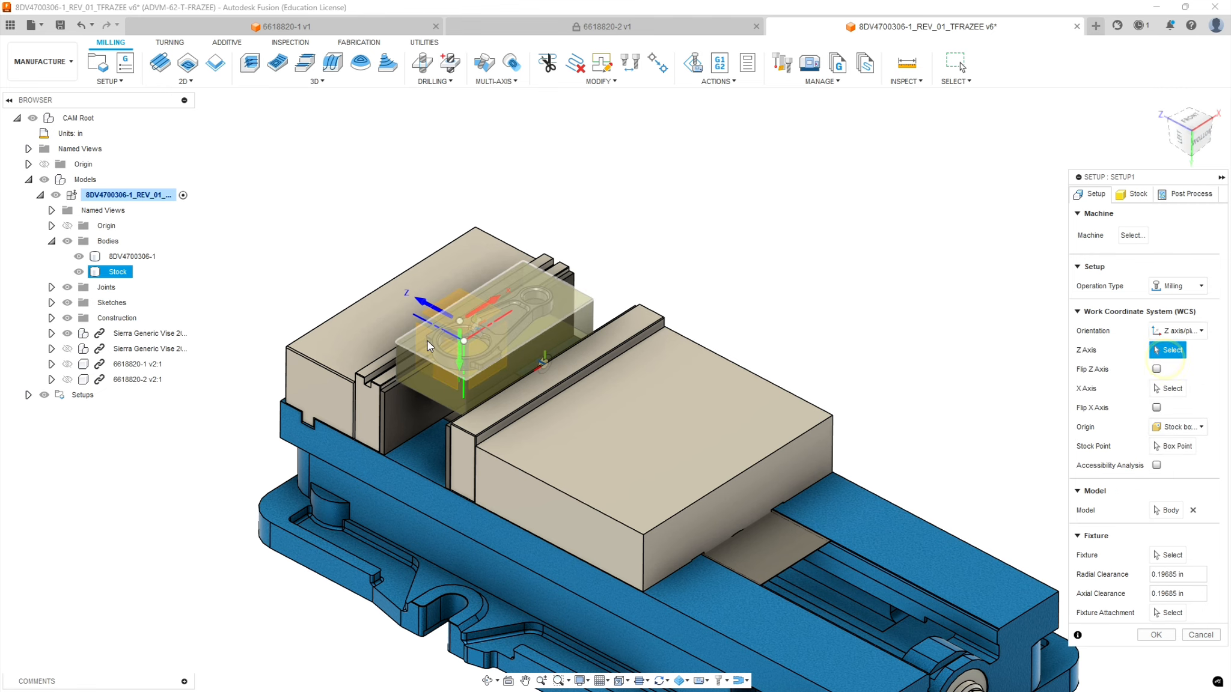
scroll(513, 319, "up", 3)
scroll(529, 342, "up", 2)
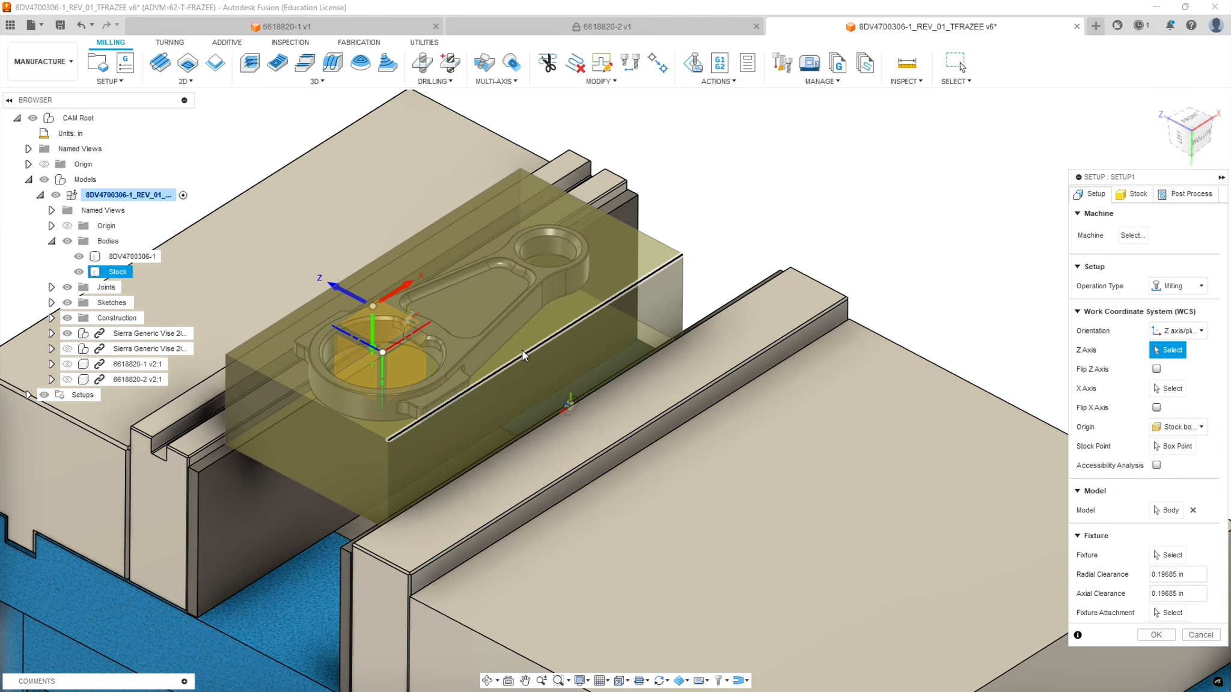
left_click(521, 351)
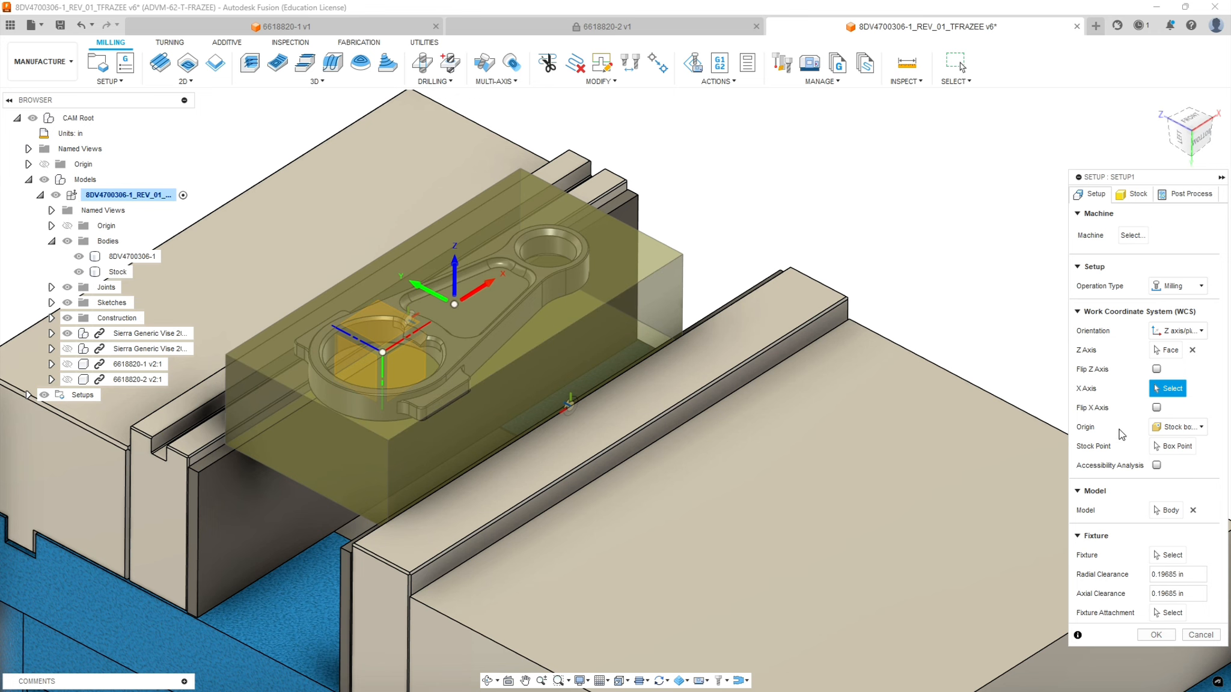
- Place the WCS origin on the stock's top corner next to the fixed jaw, at minimum X and maximum Y, and accept the setup
left_click(1173, 447)
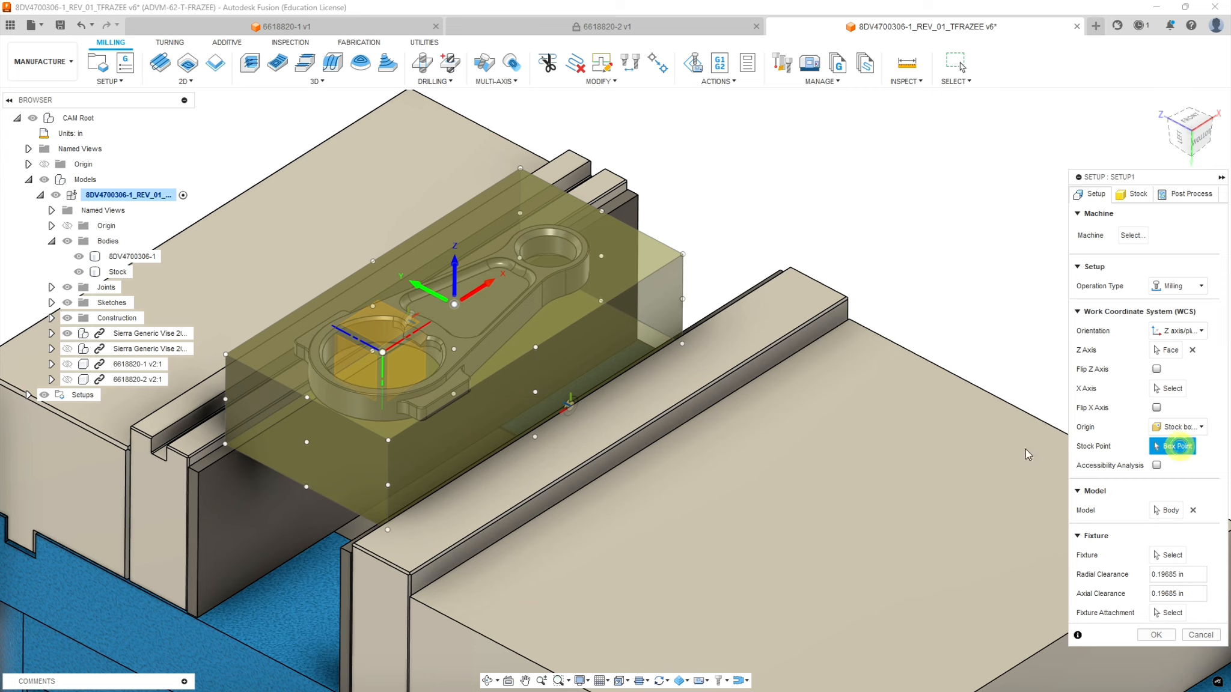
left_click(226, 354)
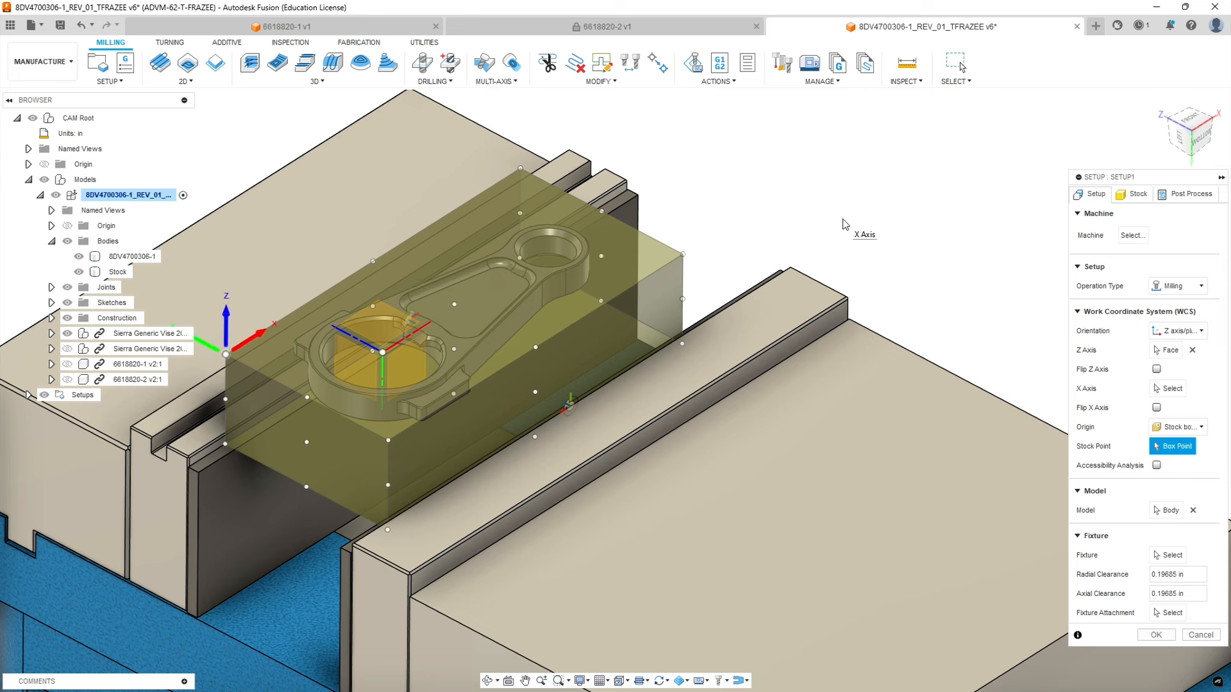
left_click(1160, 638)
- Rename the new setup as OP1 and hide the Stock body
scroll(689, 410, "down", 5)
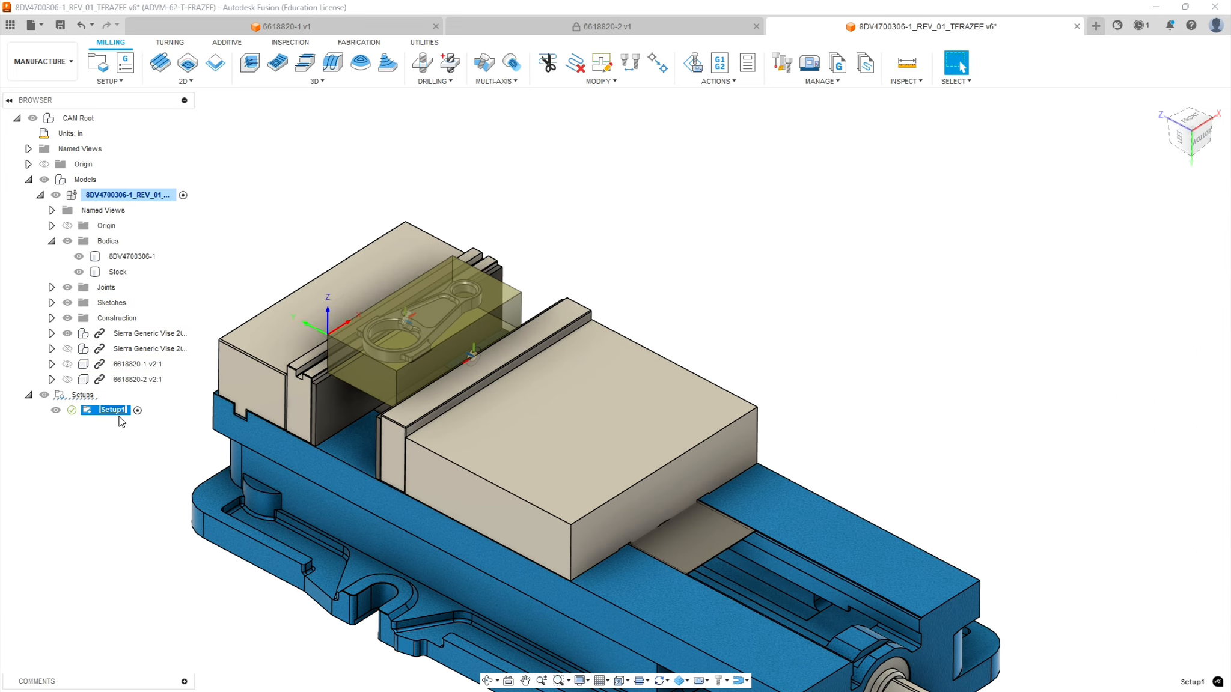
type("OP1")
left_click(142, 456)
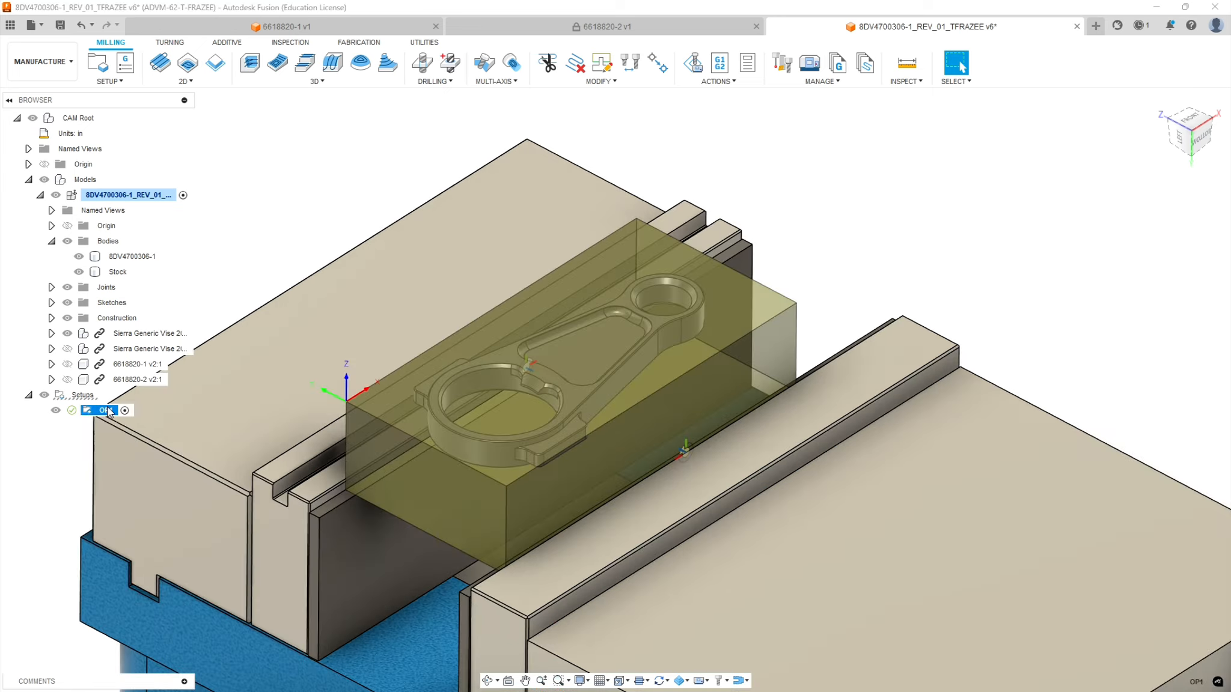
left_click(79, 272)
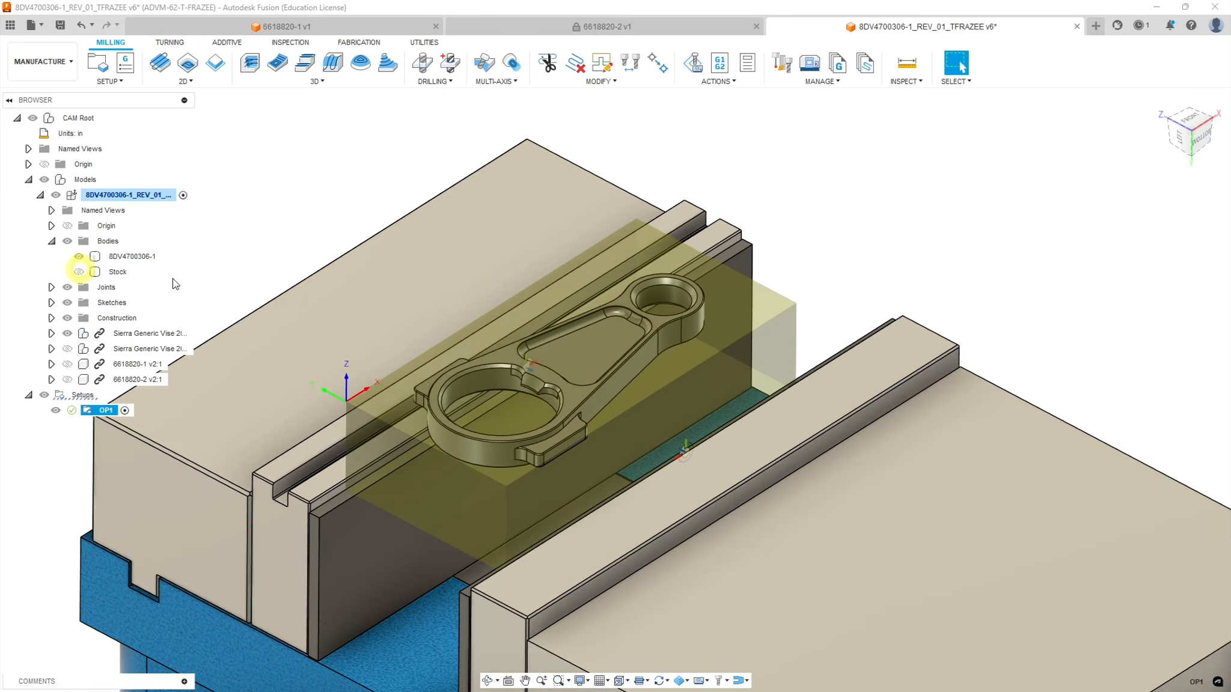
- Examine the connecting rod's upper features and how it sits inside the stock between the vise jaws
mouse_move(526, 495)
middle_mouse_down("shift")
mouse_move(502, 469)
mouse_move(497, 489)
mouse_move(470, 497)
mouse_move(511, 488)
middle_mouse_up("shift")
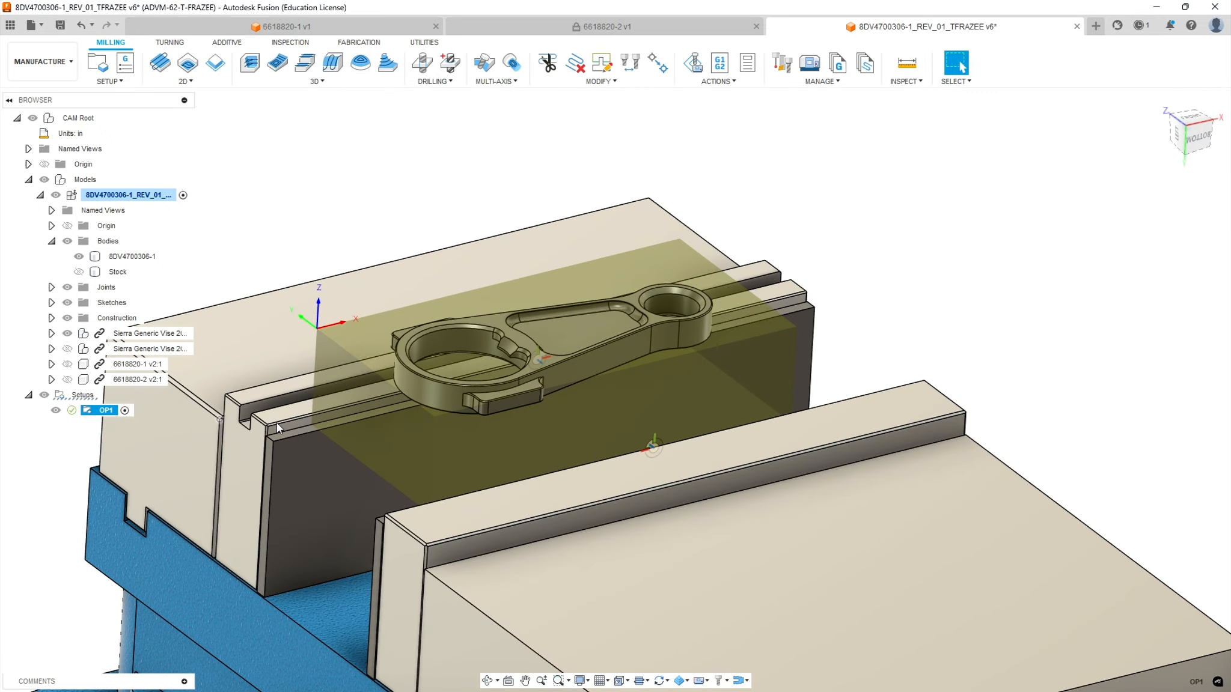
middle_click_drag(374, 436, 390, 450, "shift")
scroll(439, 460, "down", 2)
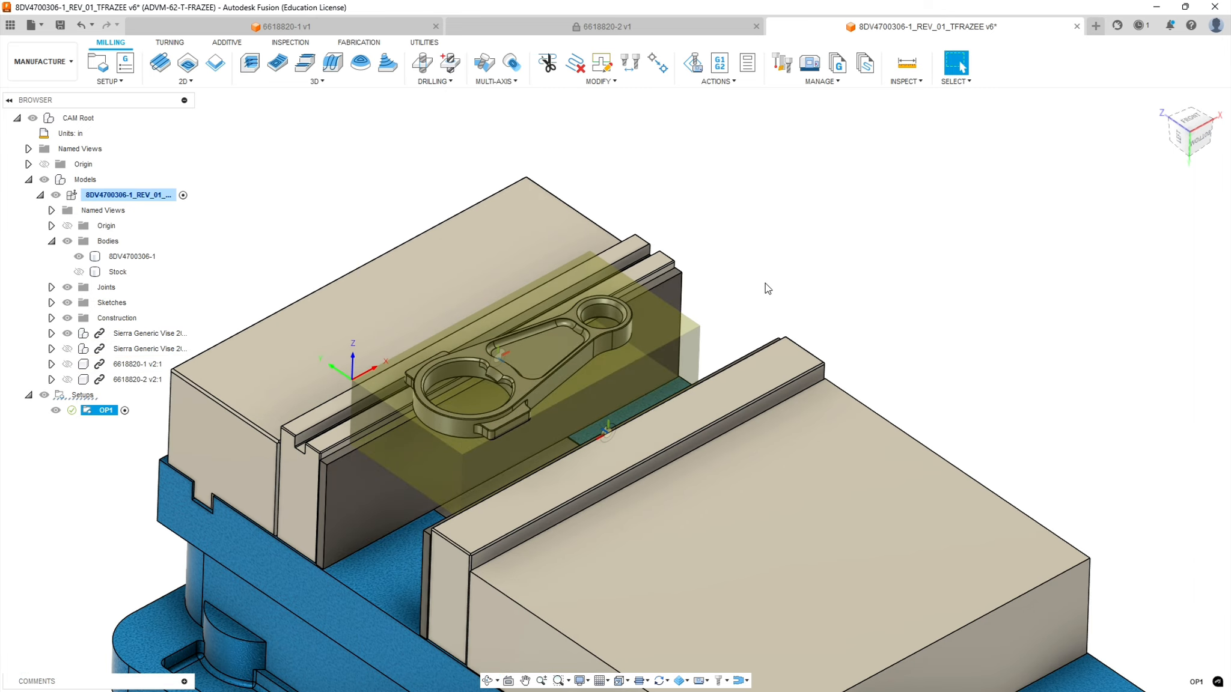
scroll(766, 283, "up", 2)
middle_click_drag(765, 383, 745, 379, "shift")
left_click(361, 352)
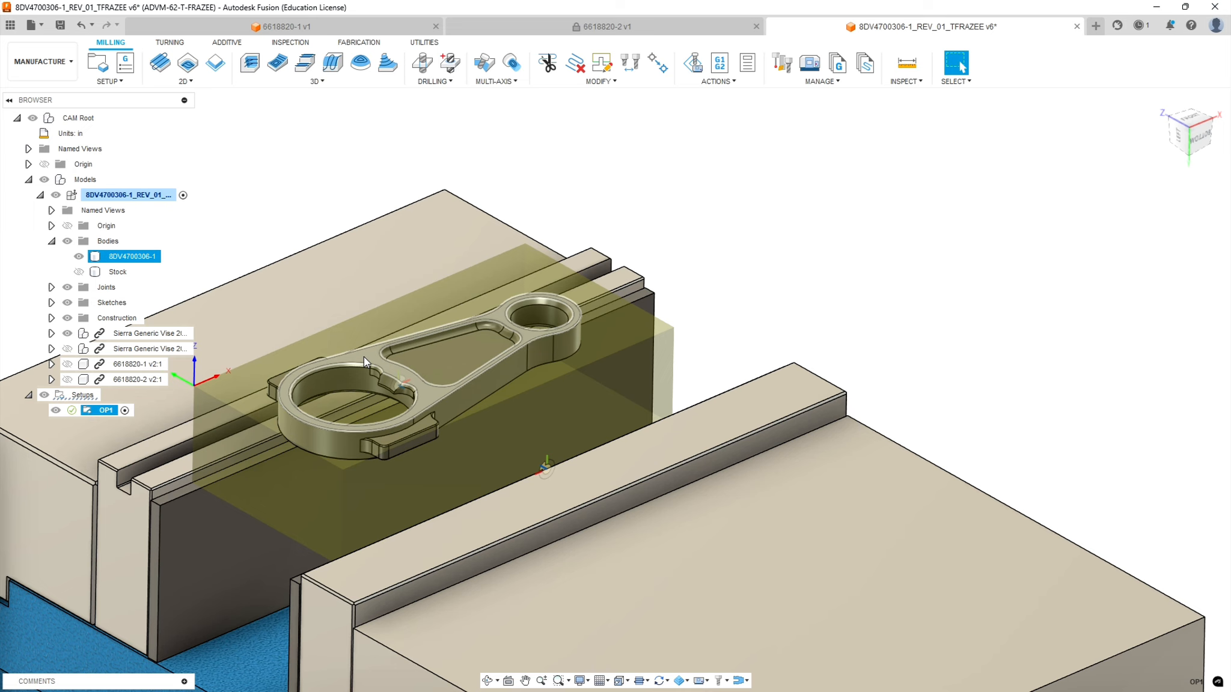
scroll(364, 356, "down", 3)
scroll(248, 272, "up", 2)
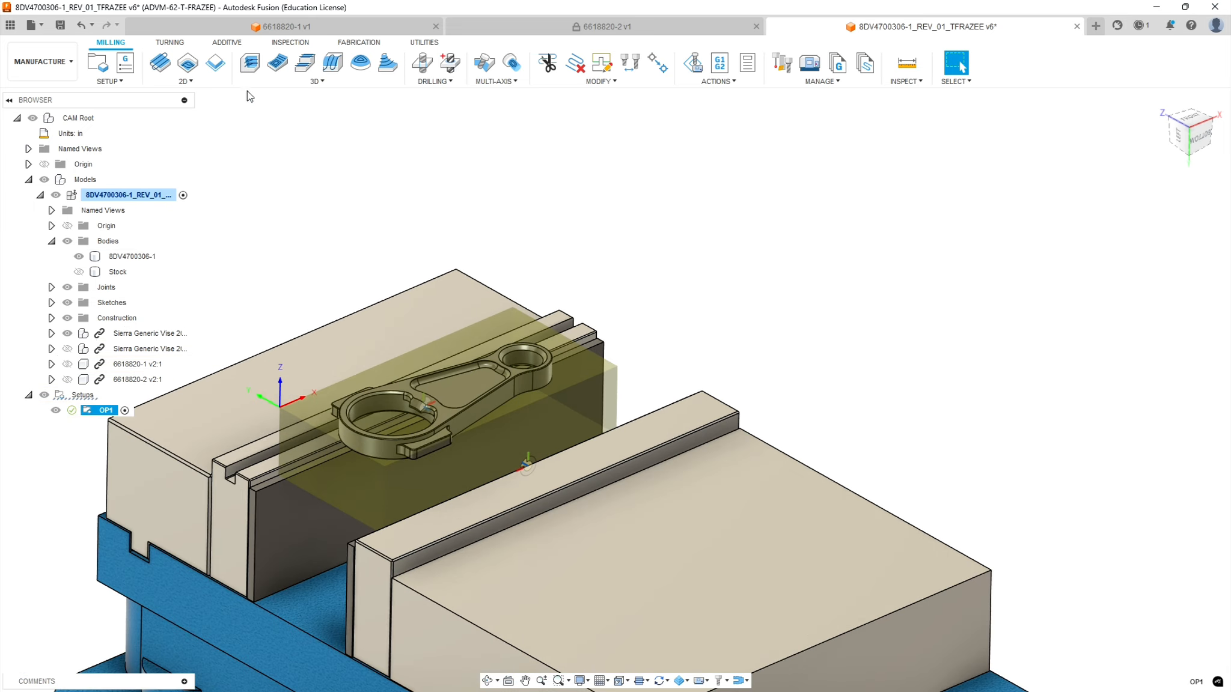
- Start a Face operation in OP1 with the 3" four-flute face mill (tool 1) from the Sierra_VF1_aluminum library
left_click(163, 63)
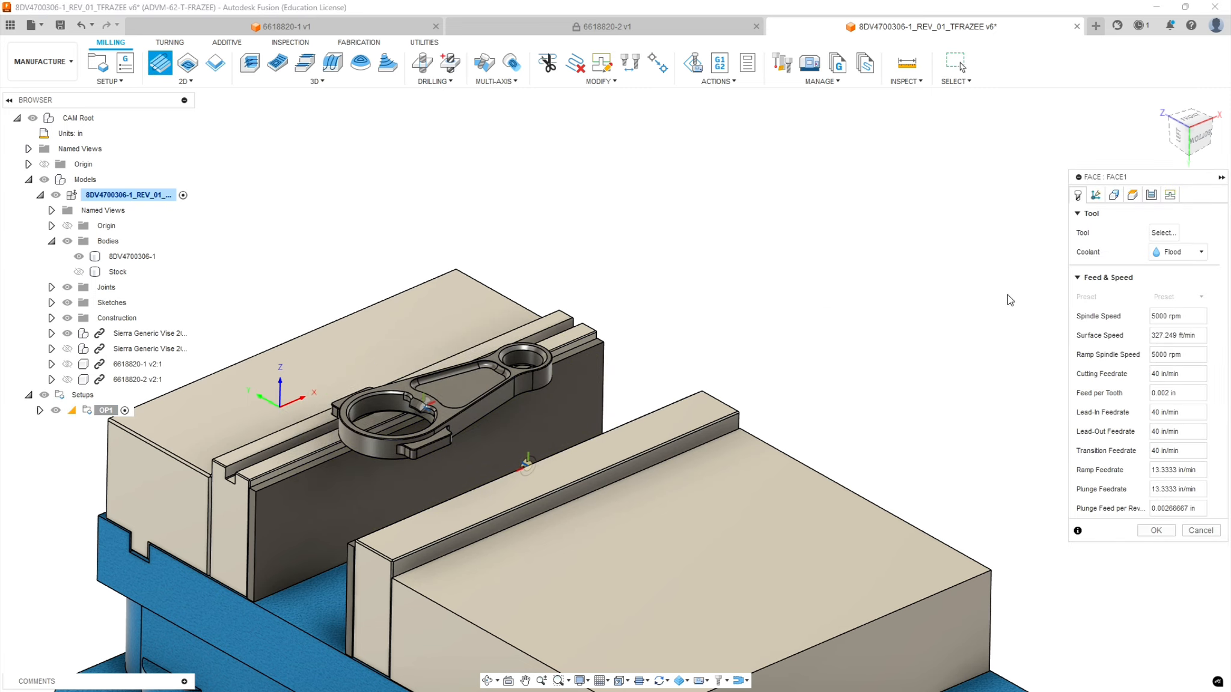
left_click(1163, 232)
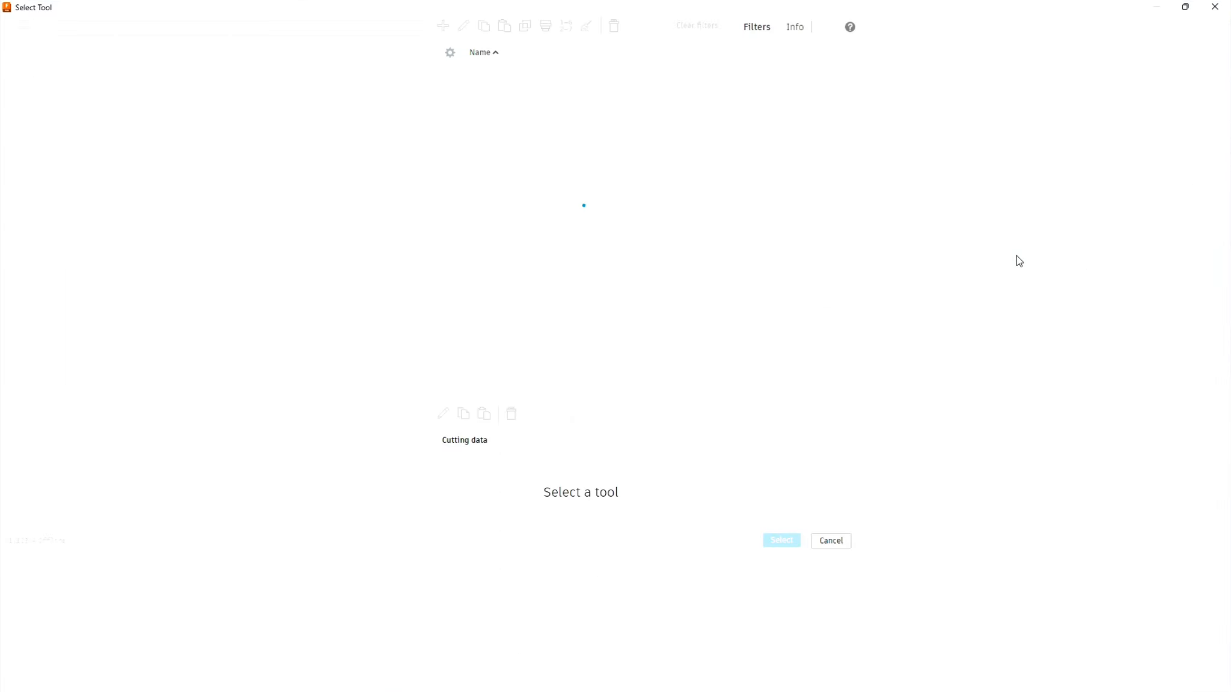
left_click(108, 195)
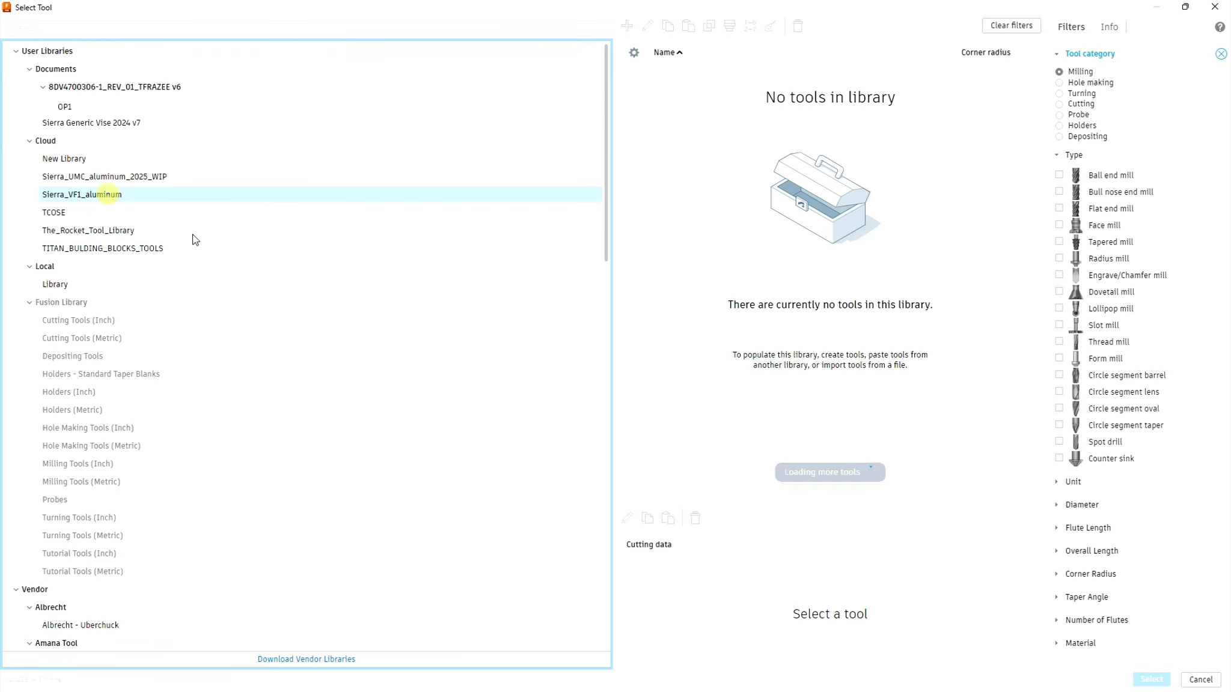
double_click(694, 96)
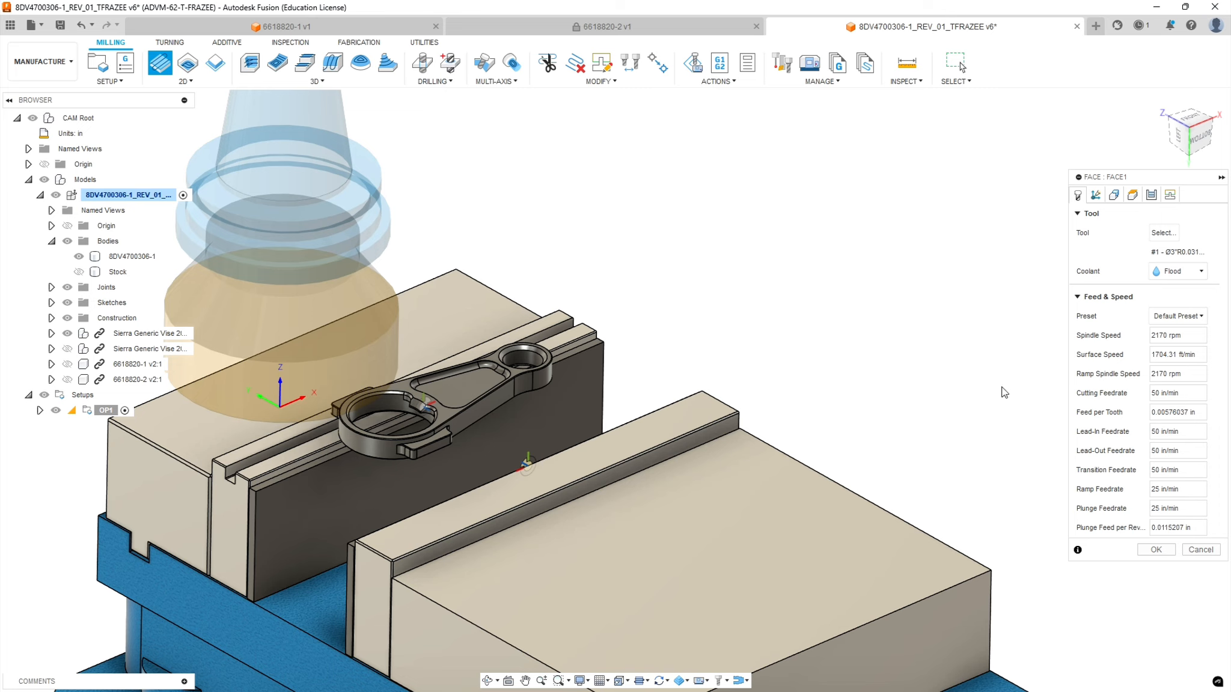
- Review the Face operation's stock contour, height planes and pass settings around the connecting rod
left_click(1113, 194)
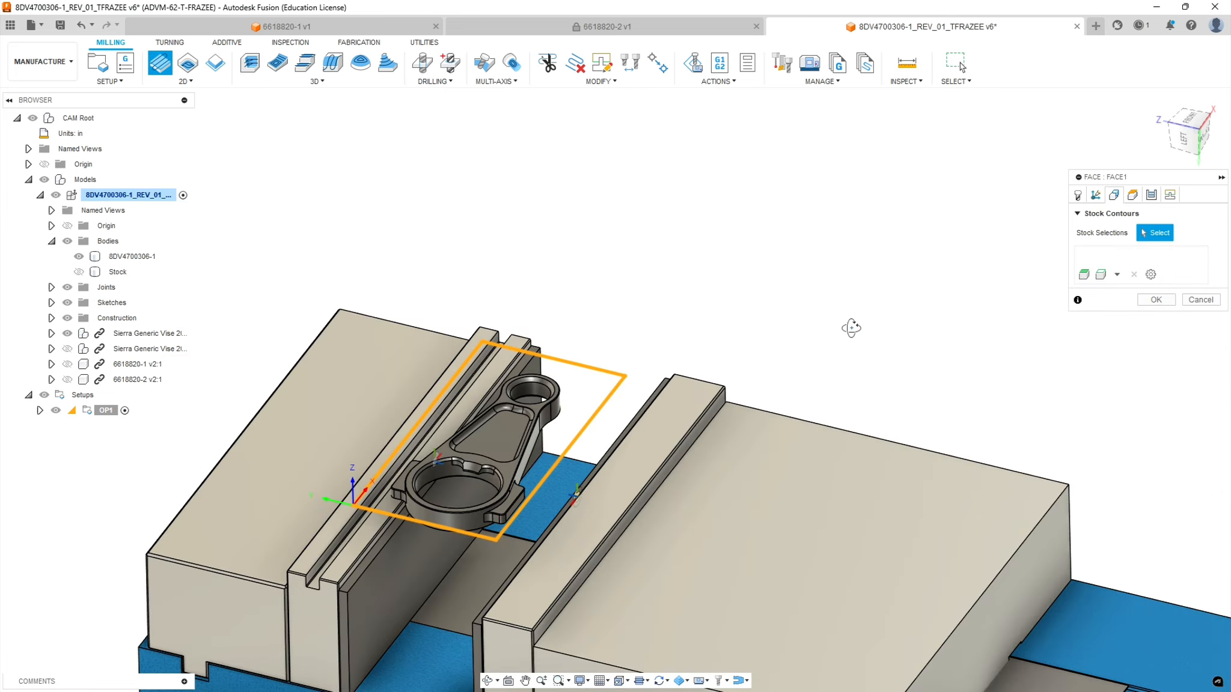
middle_click_drag(851, 327, 833, 357, "shift")
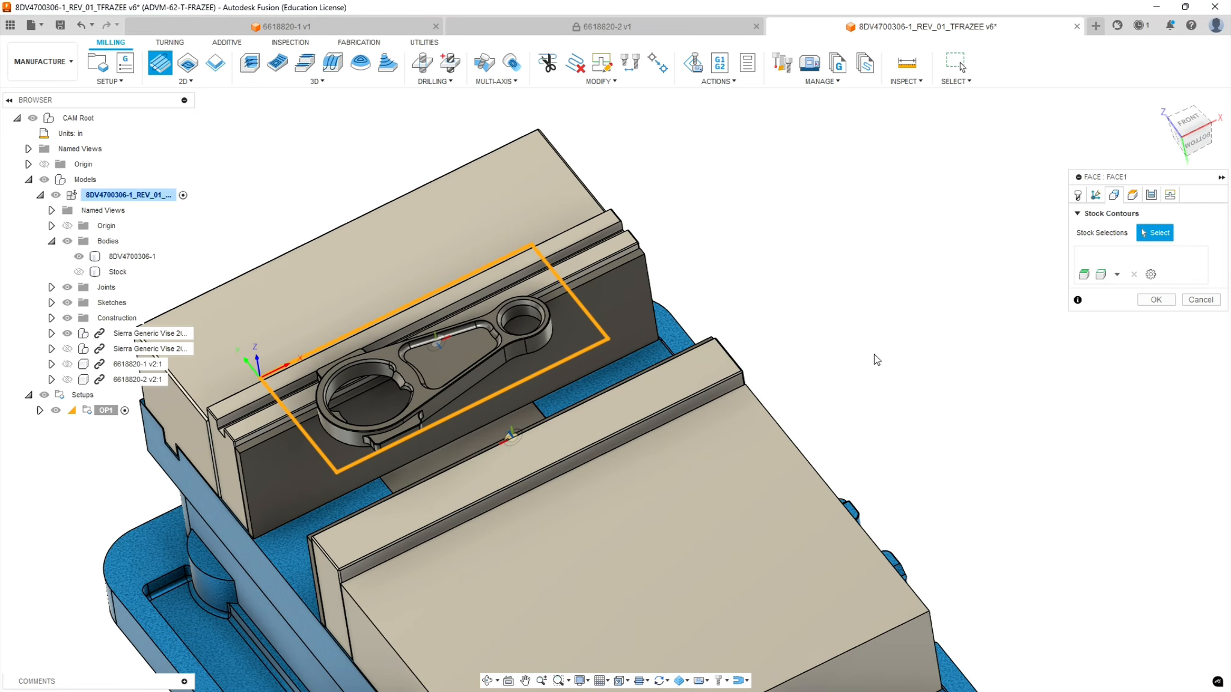
left_click(1133, 195)
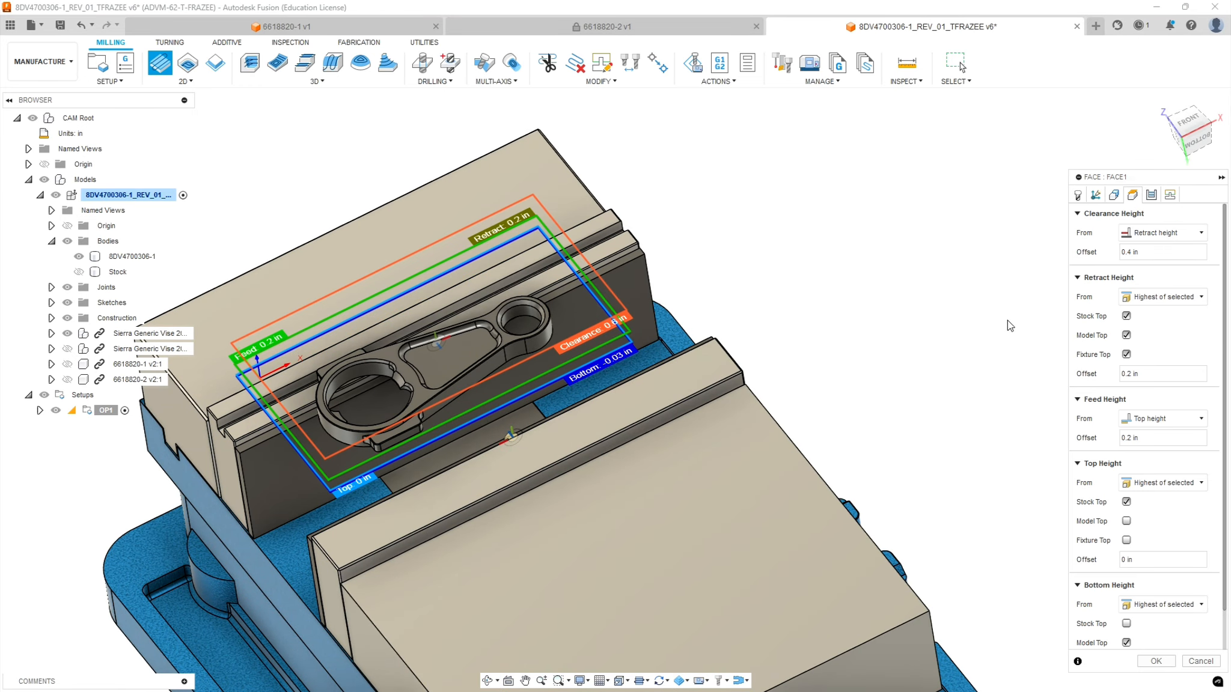
left_click_drag(1143, 180, 1123, 104)
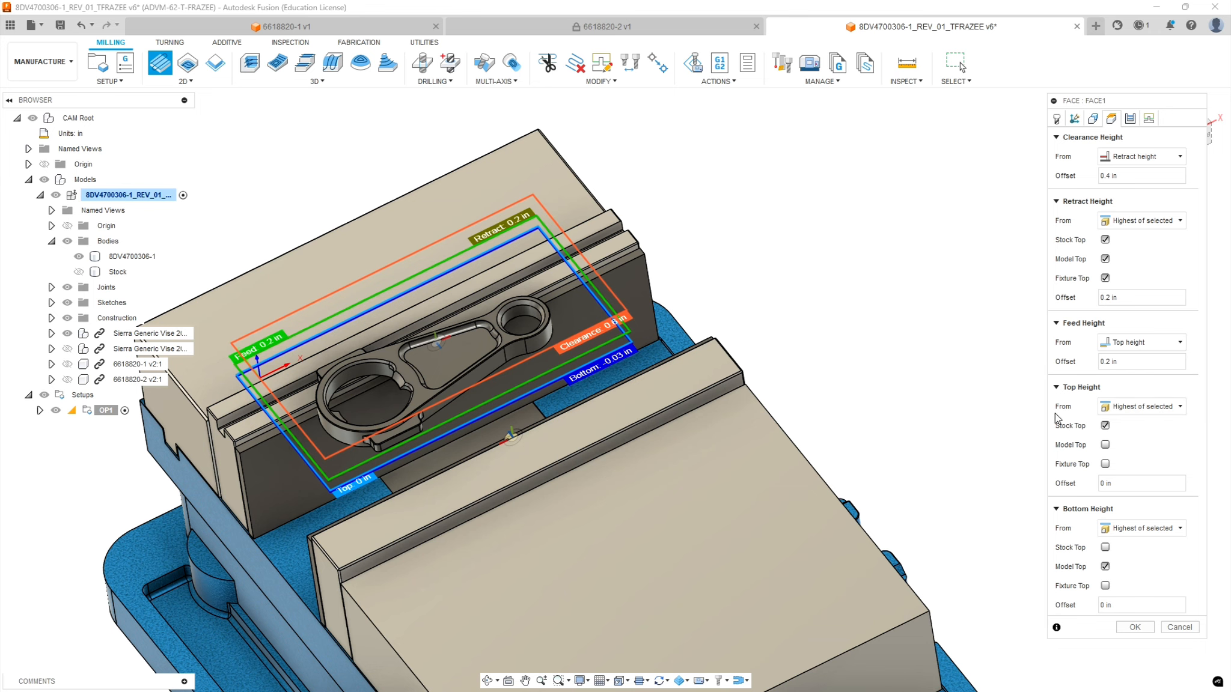
middle_click_drag(895, 407, 906, 372, "shift")
middle_click_drag(912, 356, 909, 390, "shift")
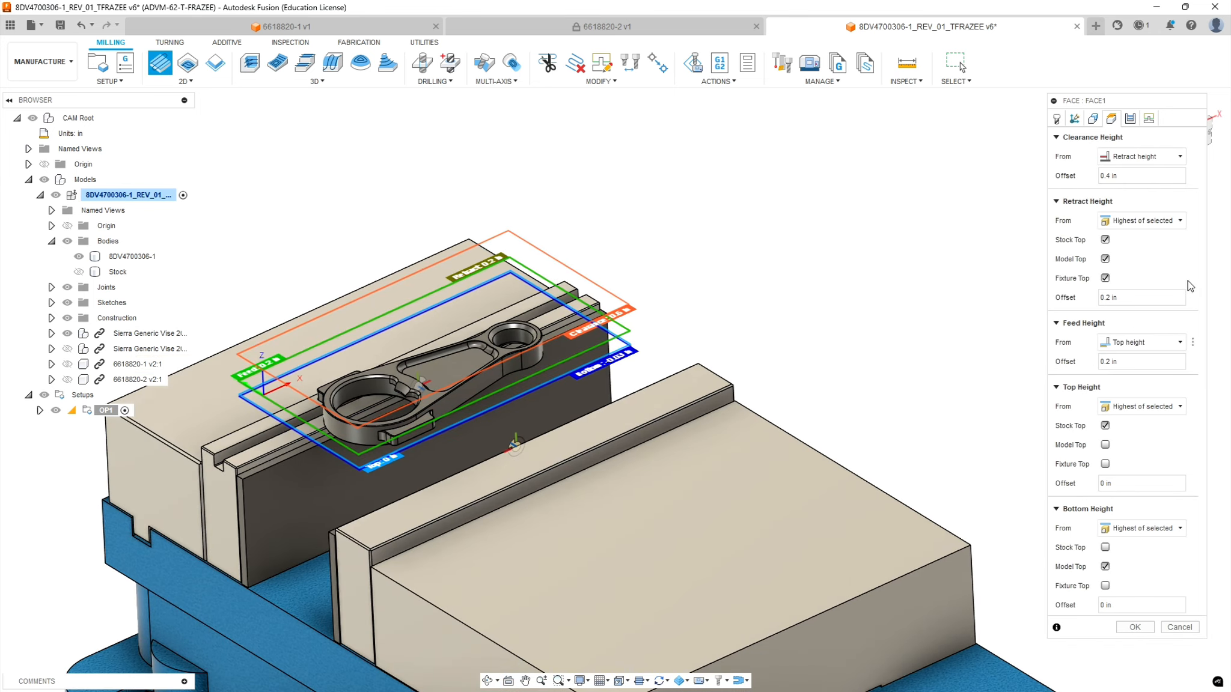
left_click(1130, 118)
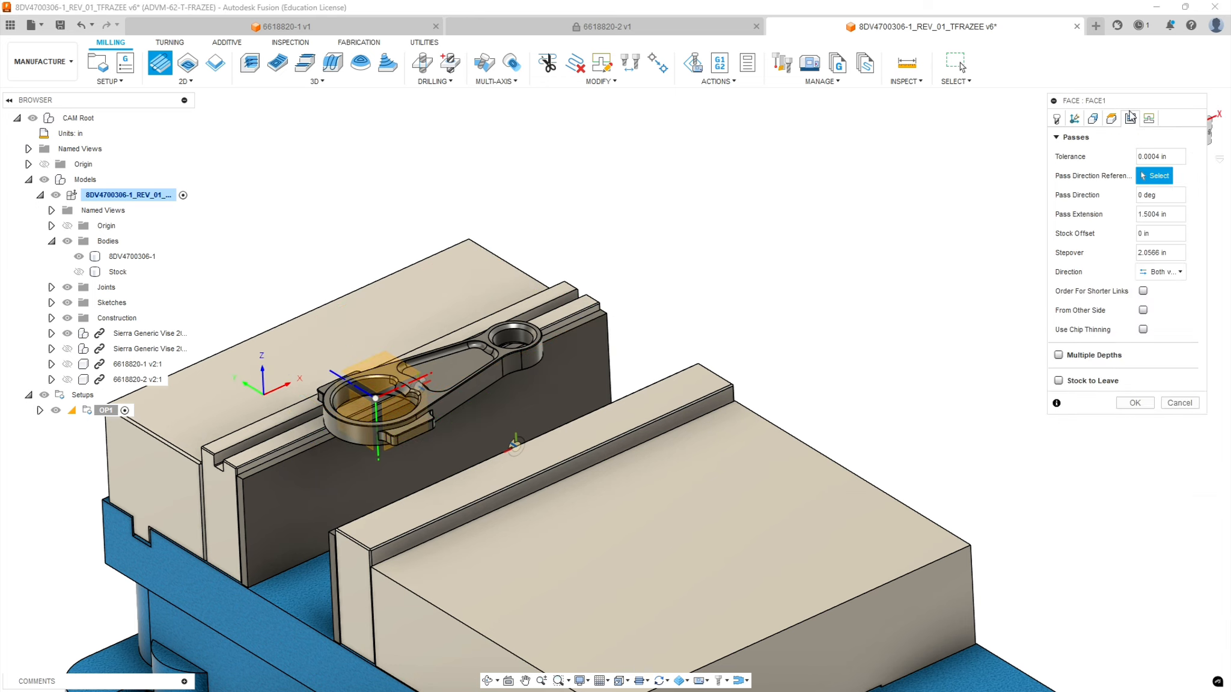
- Set the Face operation's spindle speed to 3000 rpm
left_click(1056, 118)
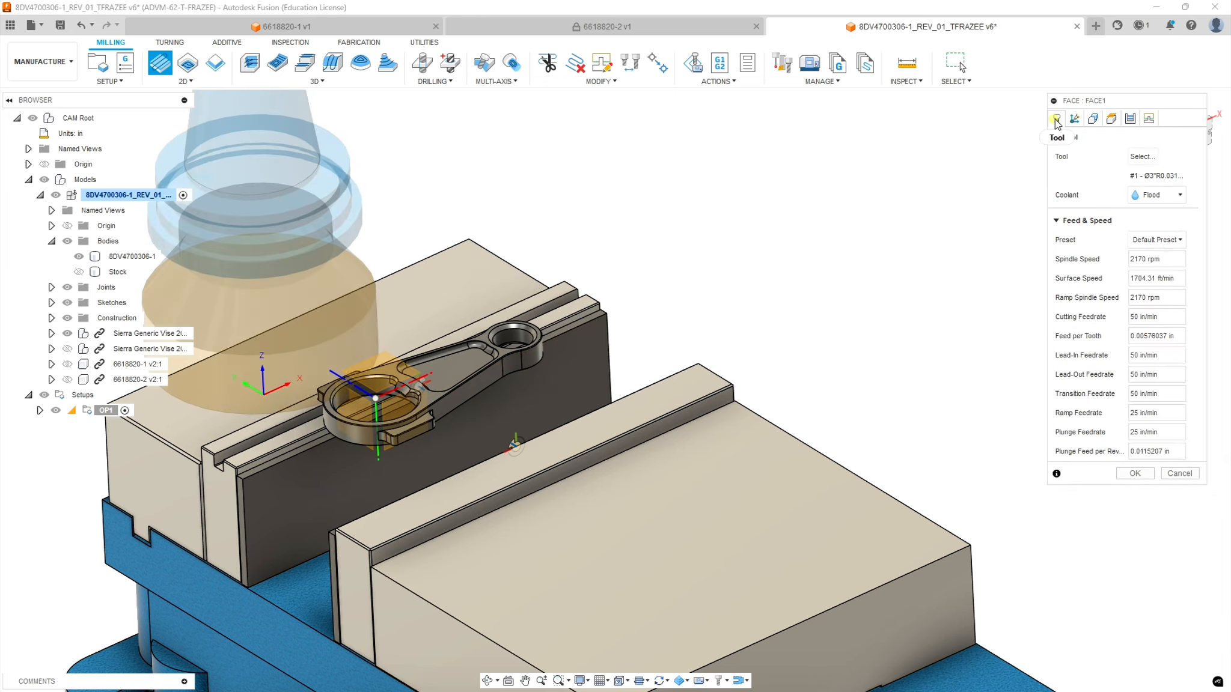
double_click(1145, 258)
type("3000")
key("Tab")
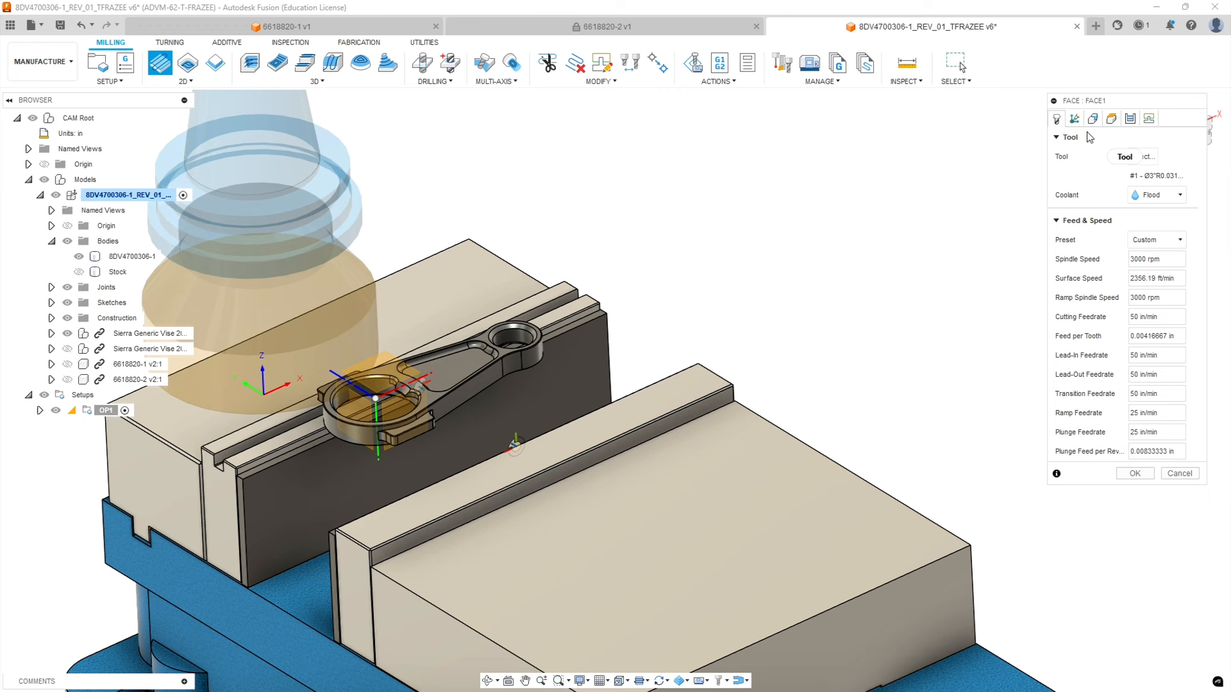
- Check the facing heights and change the pass extension of the Face operation
left_click(1112, 118)
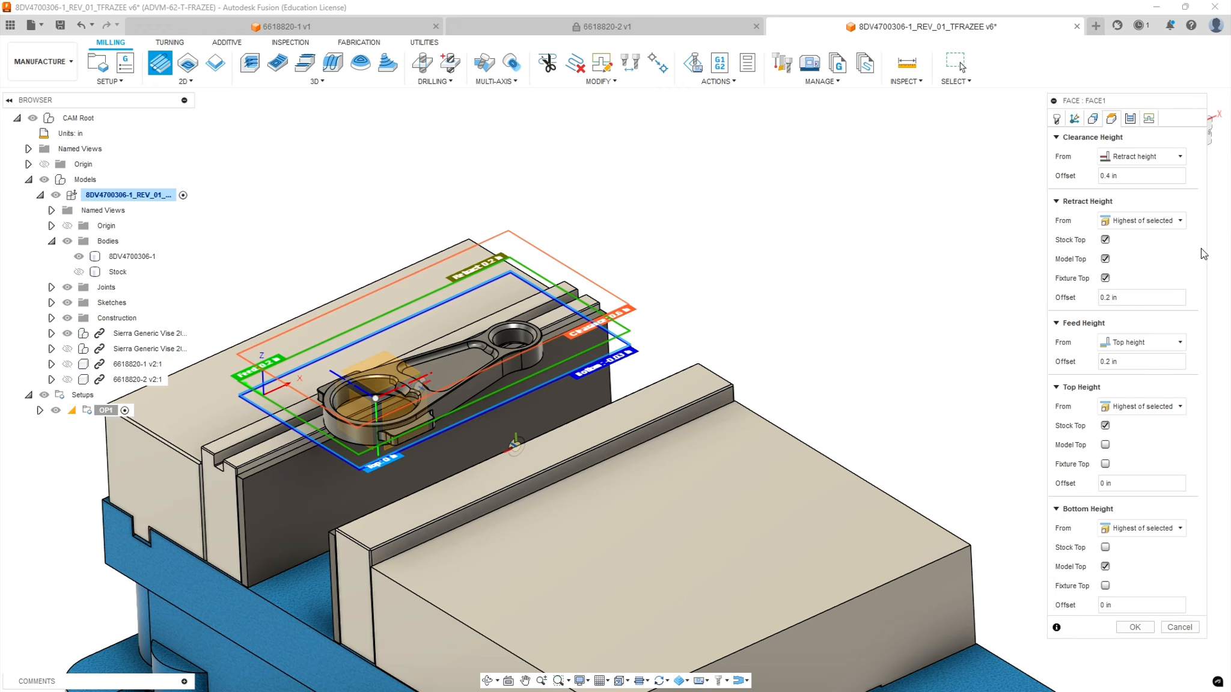
left_click(1129, 120)
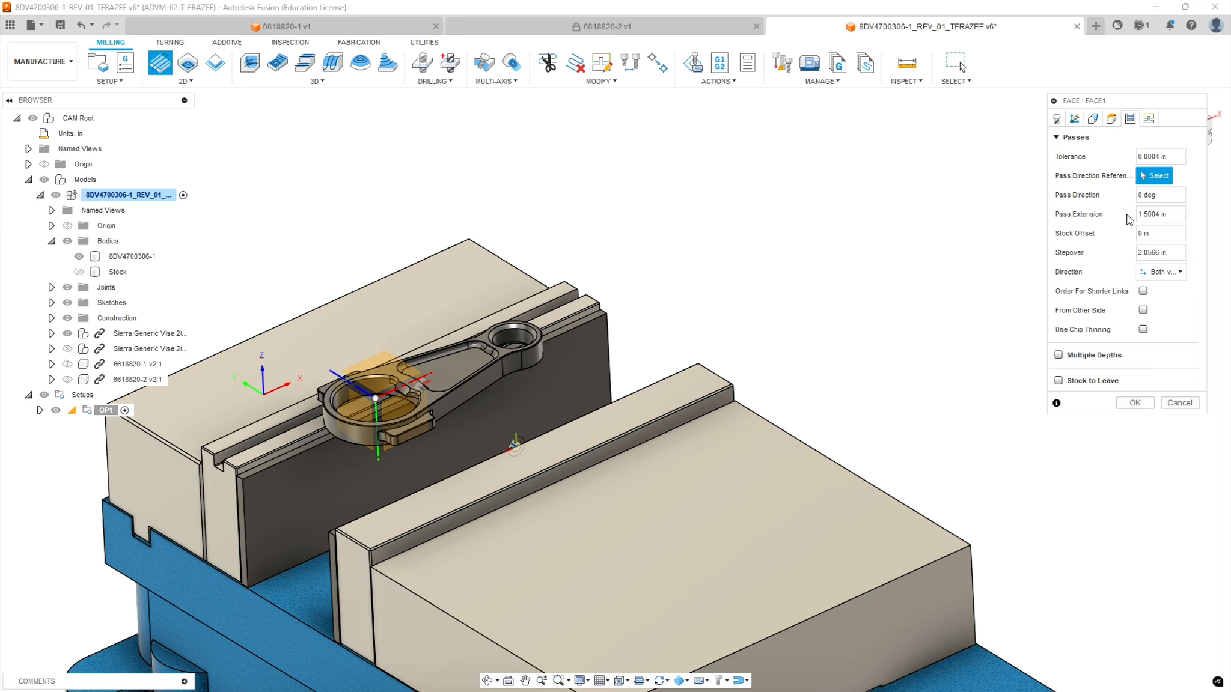
double_click(1151, 215)
type("75")
- Set the facing vertical lead-in radius to 0, generate the toolpath and clear its selection
left_click(1147, 119)
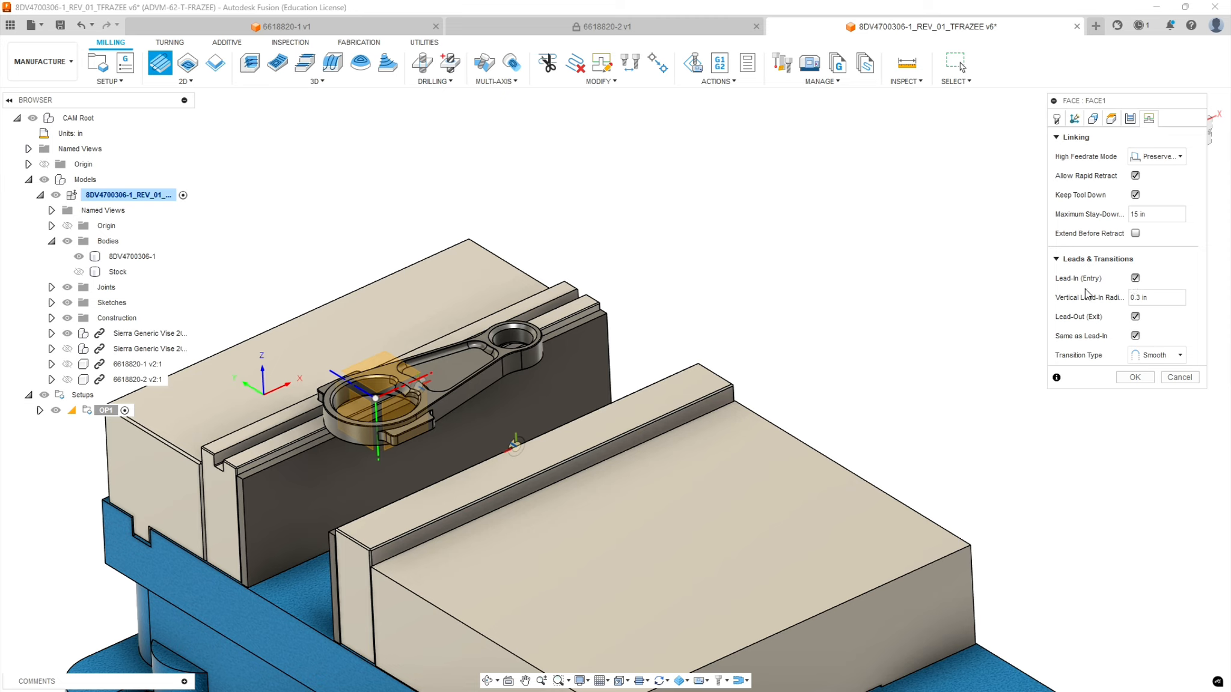
left_click(1171, 297)
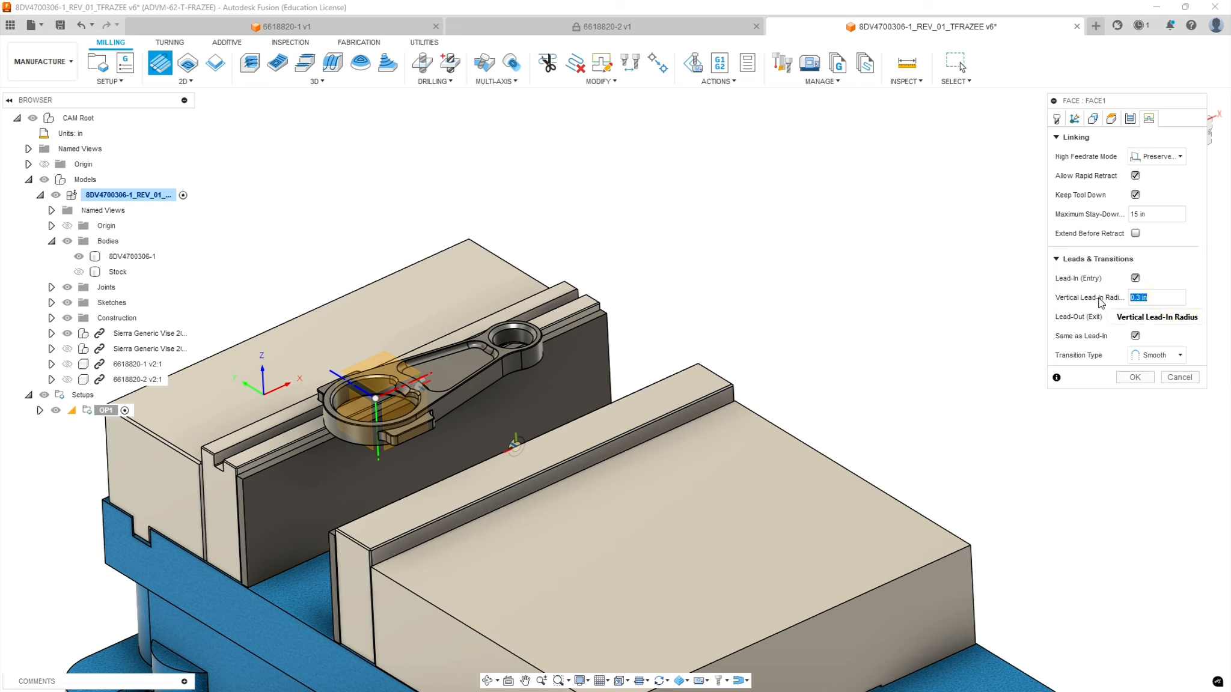
type("0")
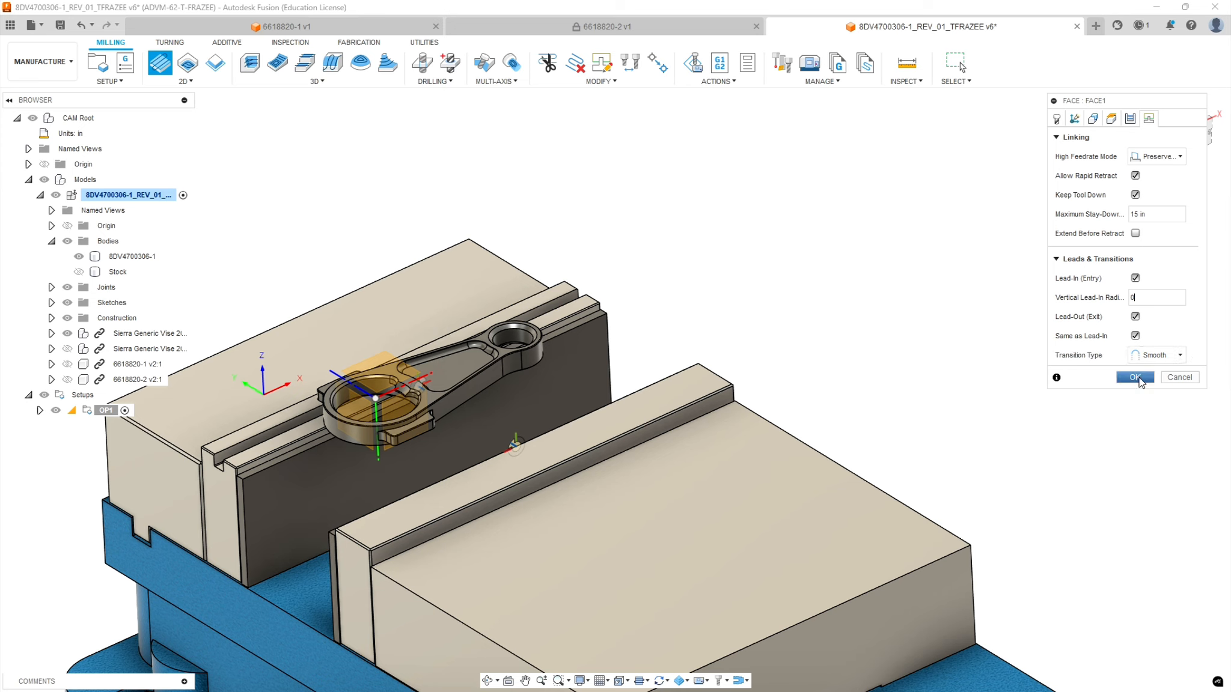
left_click(1134, 377)
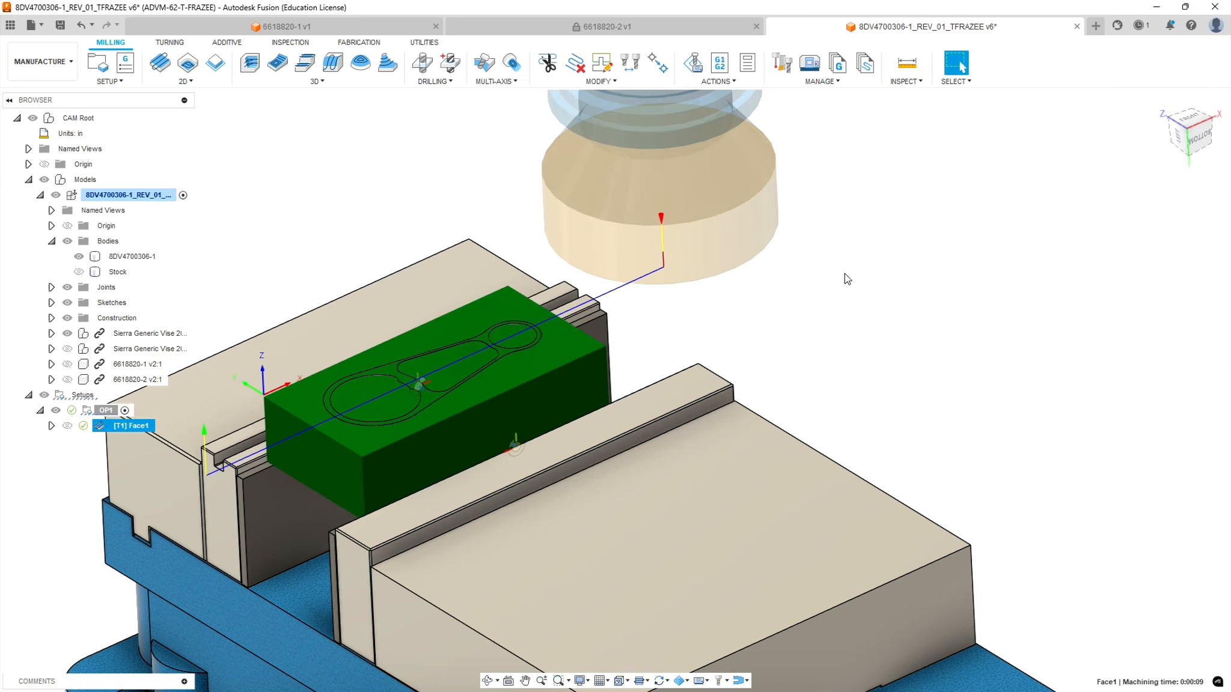
left_click(845, 275)
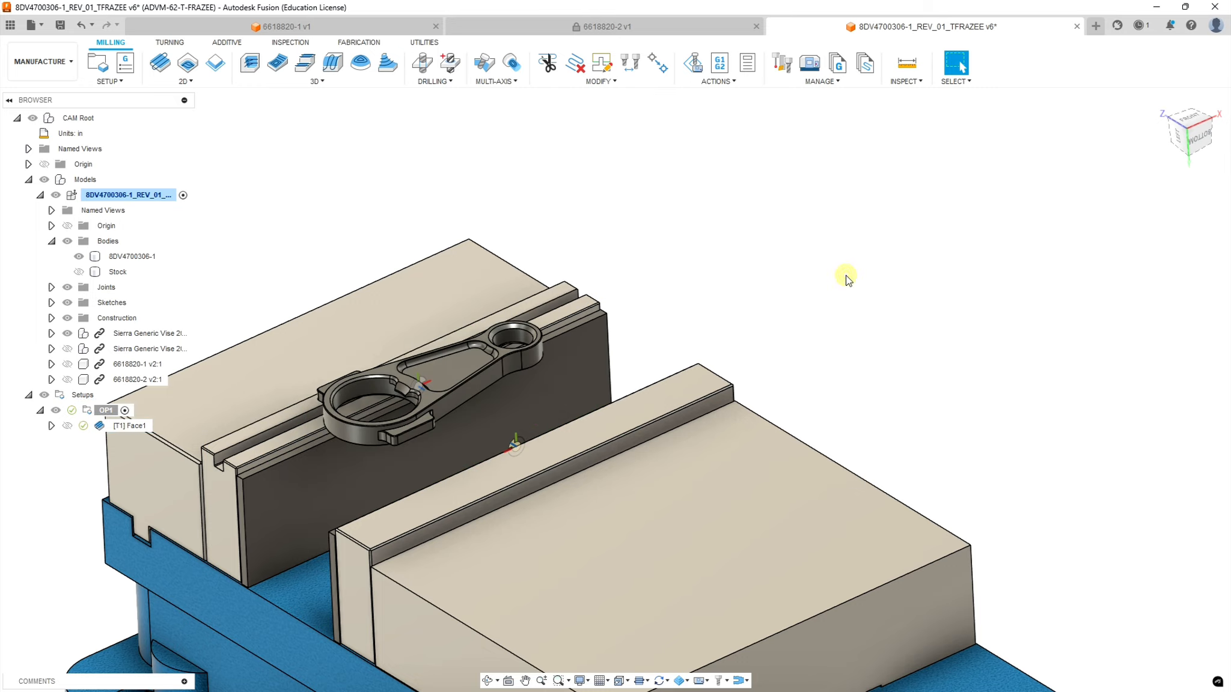
- Examine the connecting rod's upper features and the floor of its triangular pocket from above
scroll(464, 288, "down", 2)
scroll(321, 411, "up", 2)
scroll(328, 372, "up", 2)
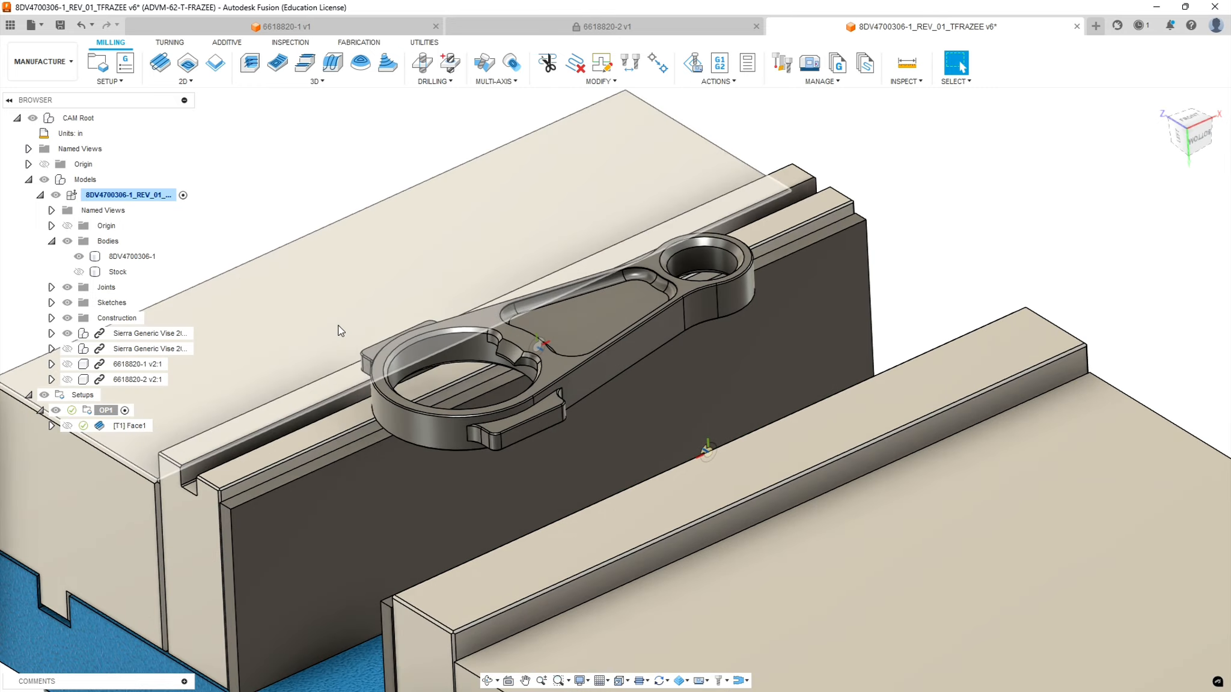
left_click(488, 680)
left_click_drag(433, 337, 441, 248)
key("Escape")
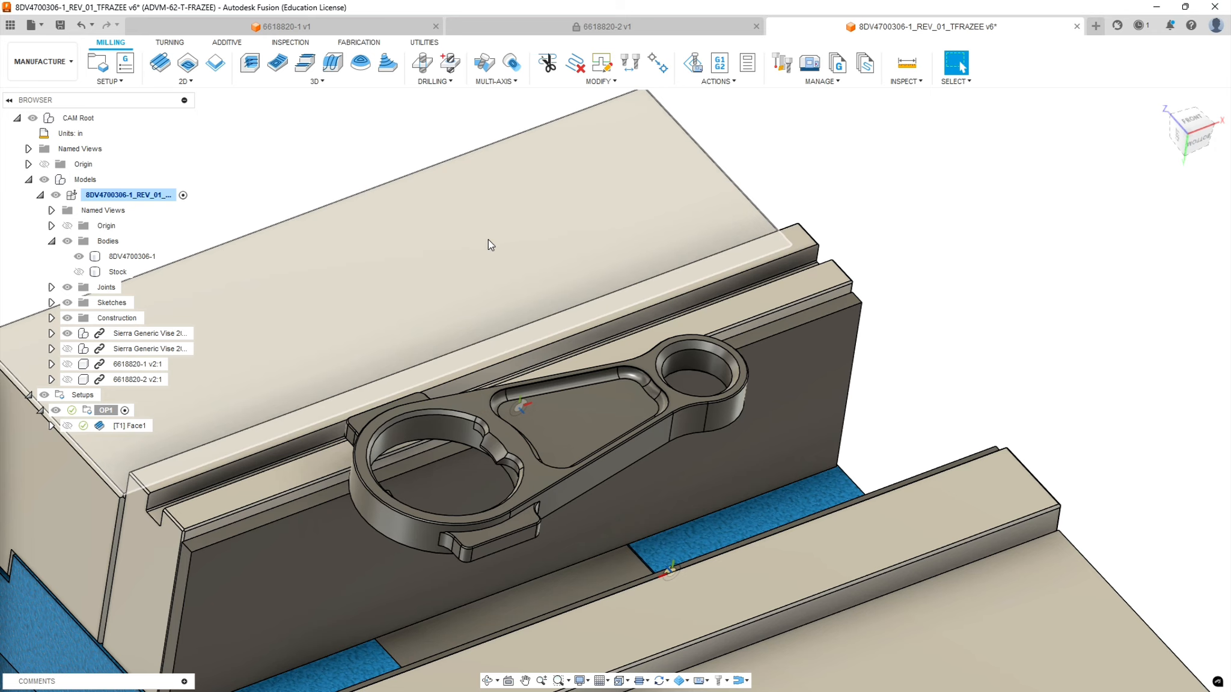
left_click(608, 401)
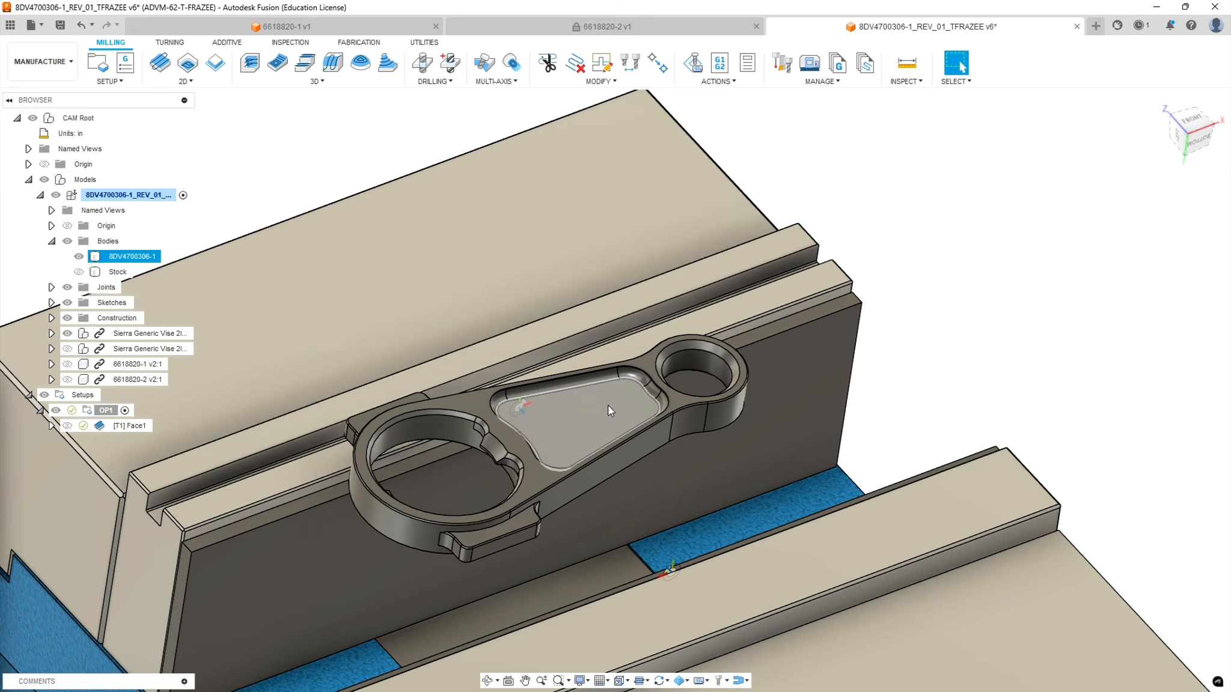
key("Escape")
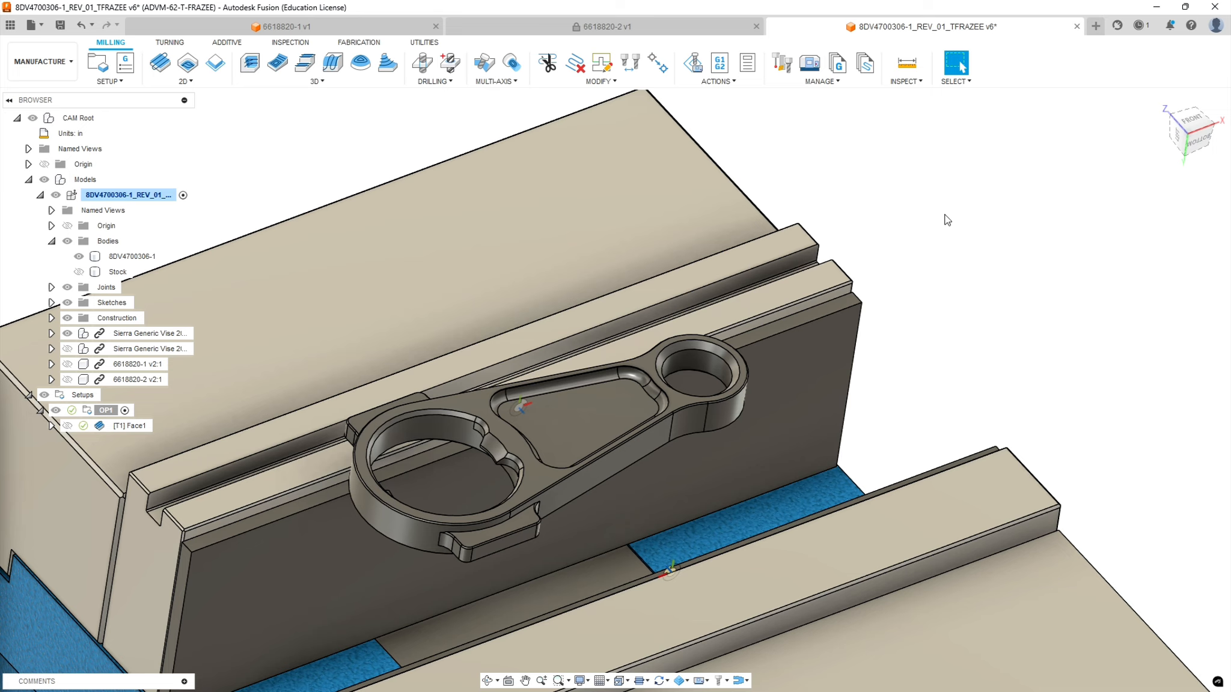
- Start a 2D Pocket operation with the 1/4" x 1" x 3" end mill (tool 4) from the Sierra_VF1_aluminum library
left_click(180, 81)
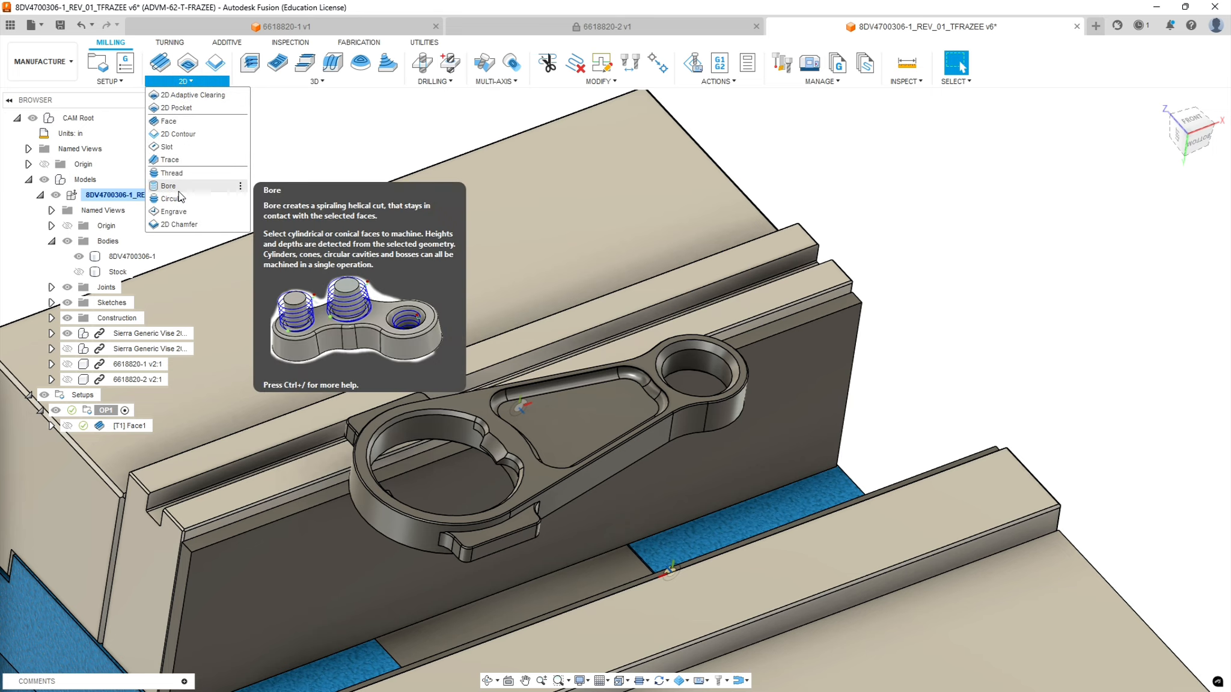
left_click(174, 108)
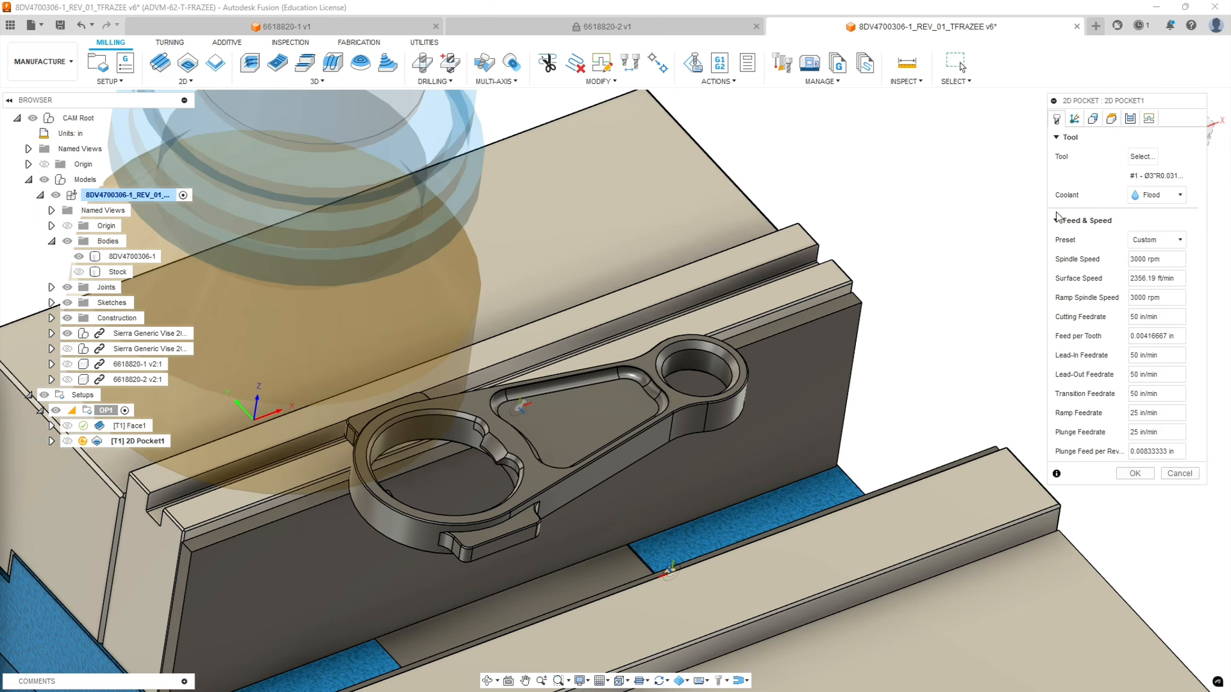
left_click(1141, 156)
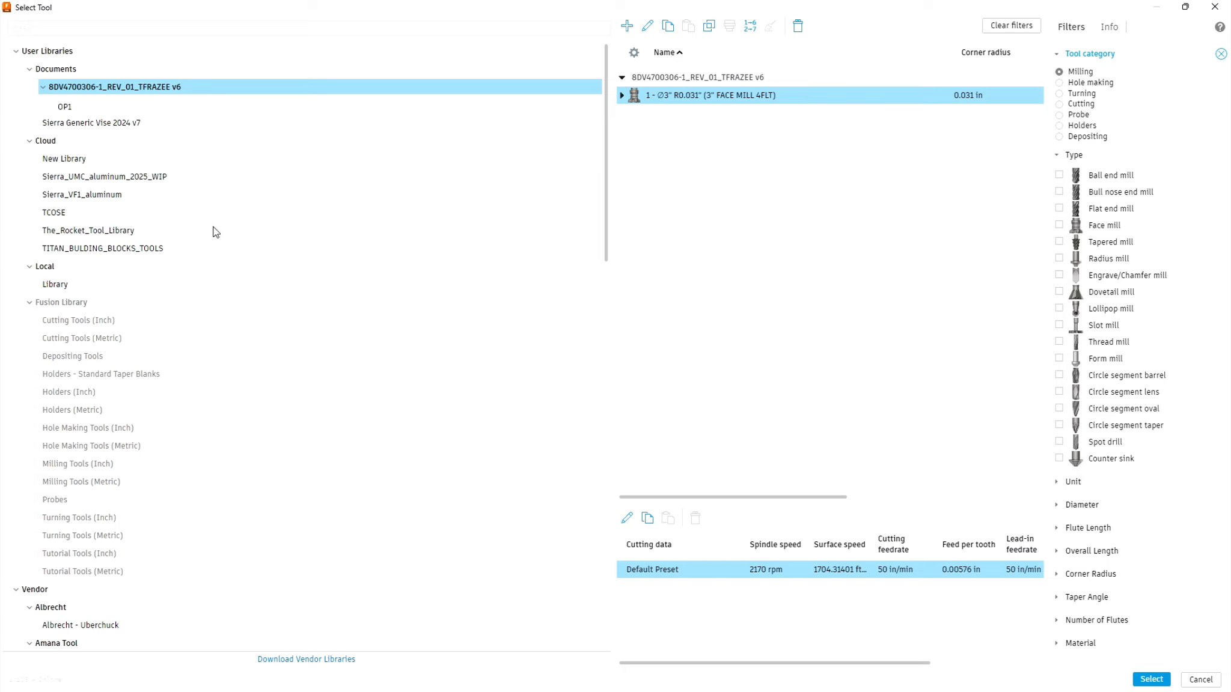
left_click(86, 195)
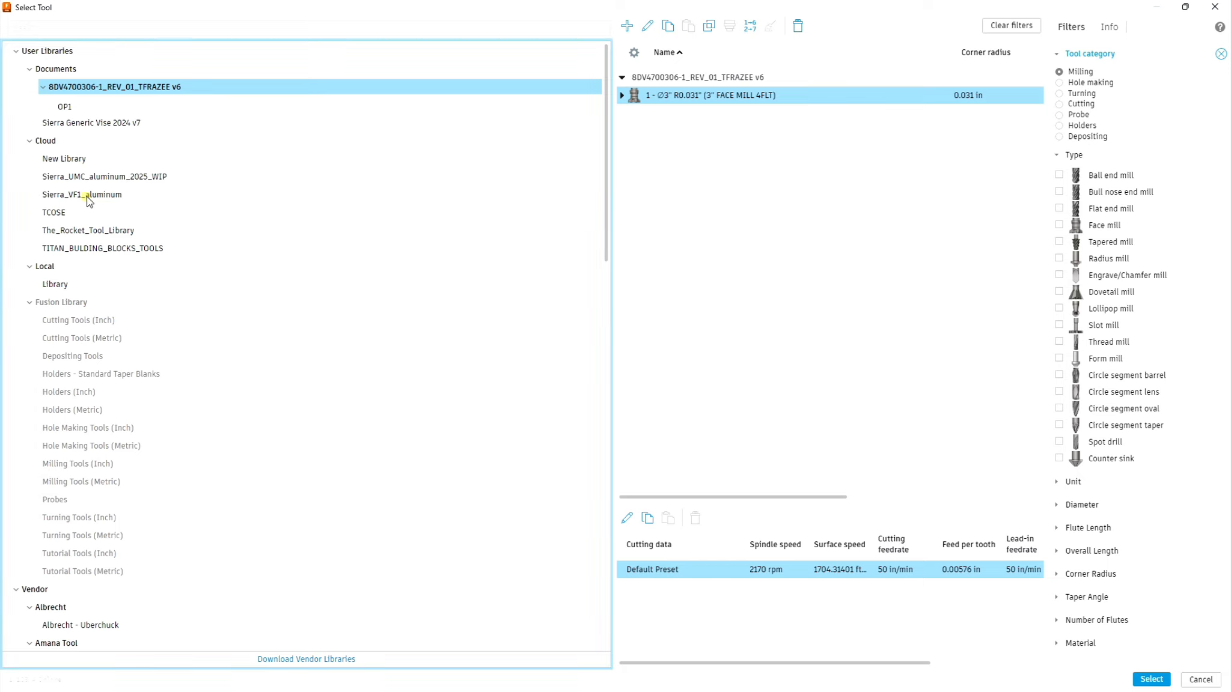
left_click(686, 148)
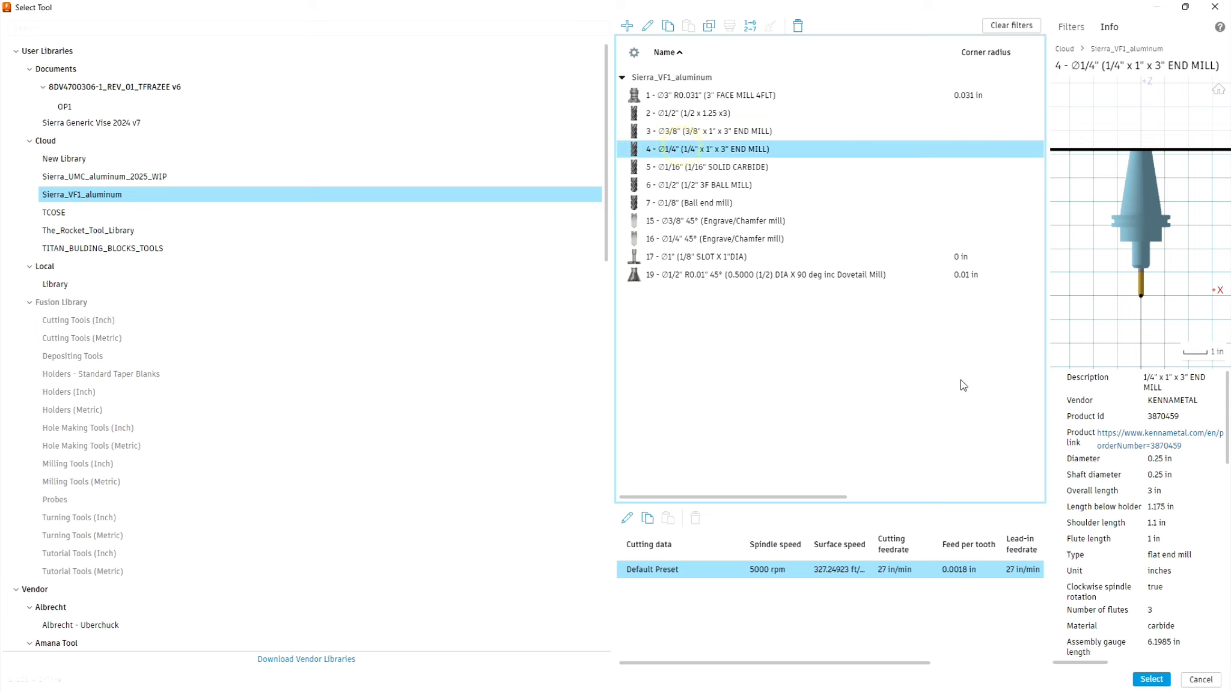
left_click(1152, 679)
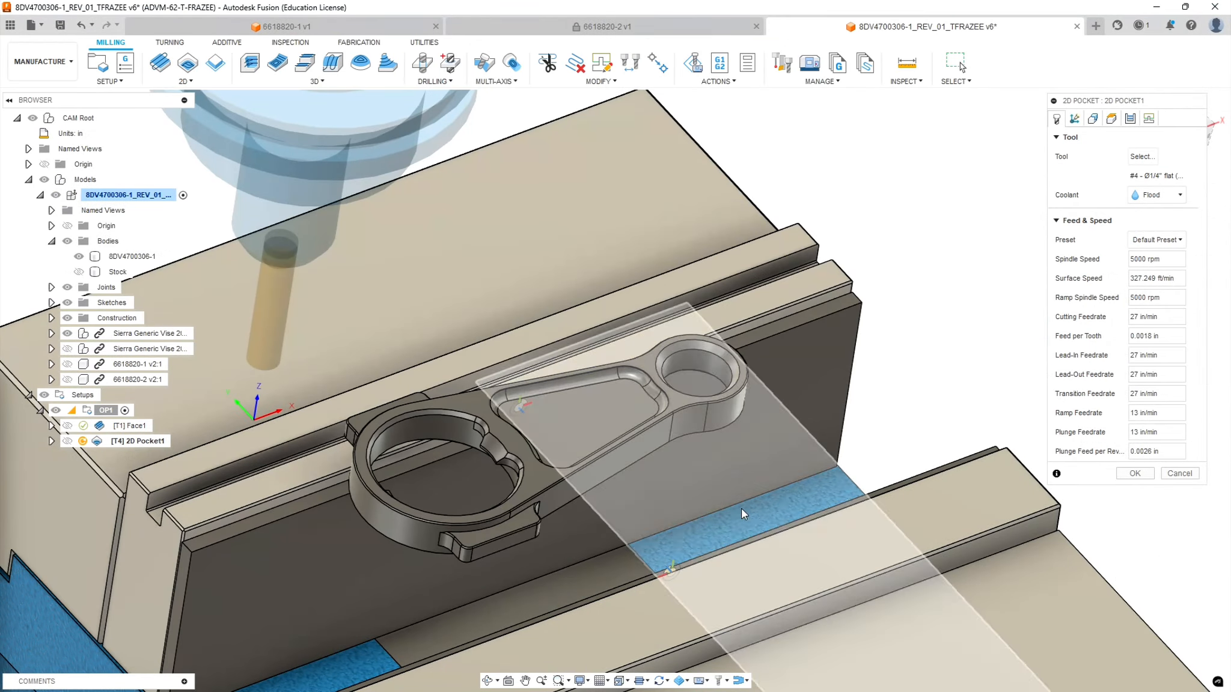
- Choose the floor of the triangular pocket between the two bores as the 2D Pocket geometry
left_click(556, 402)
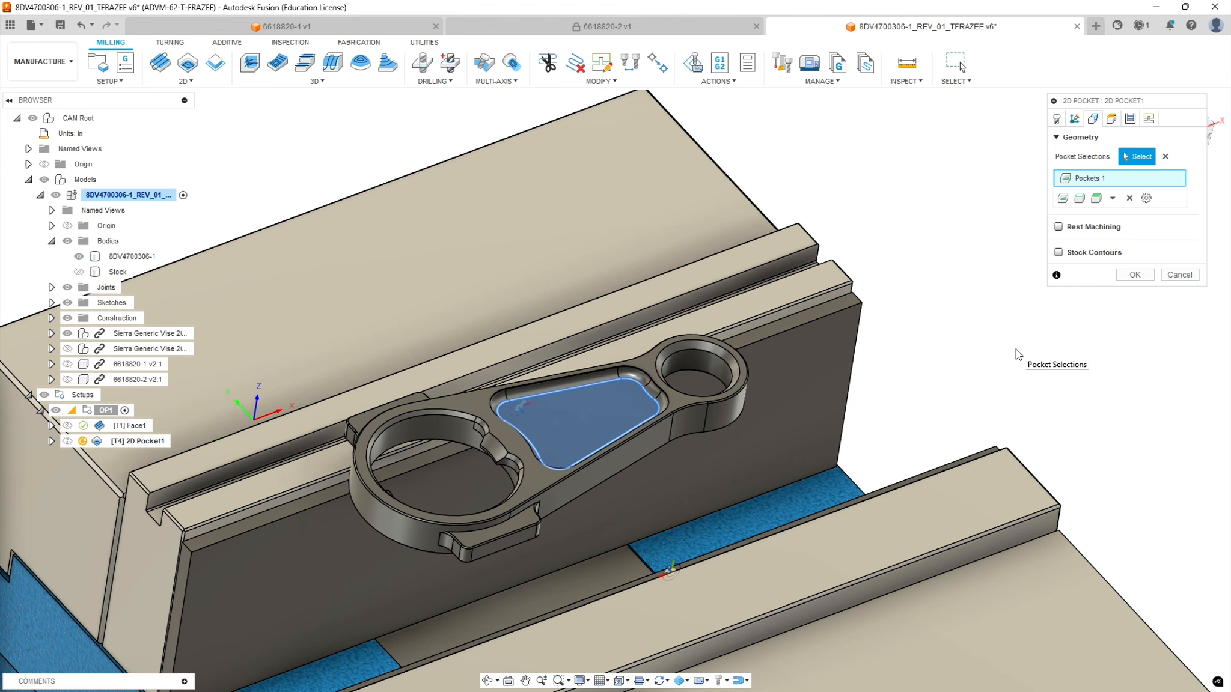
middle_click_drag(1025, 313, 1028, 328, "shift")
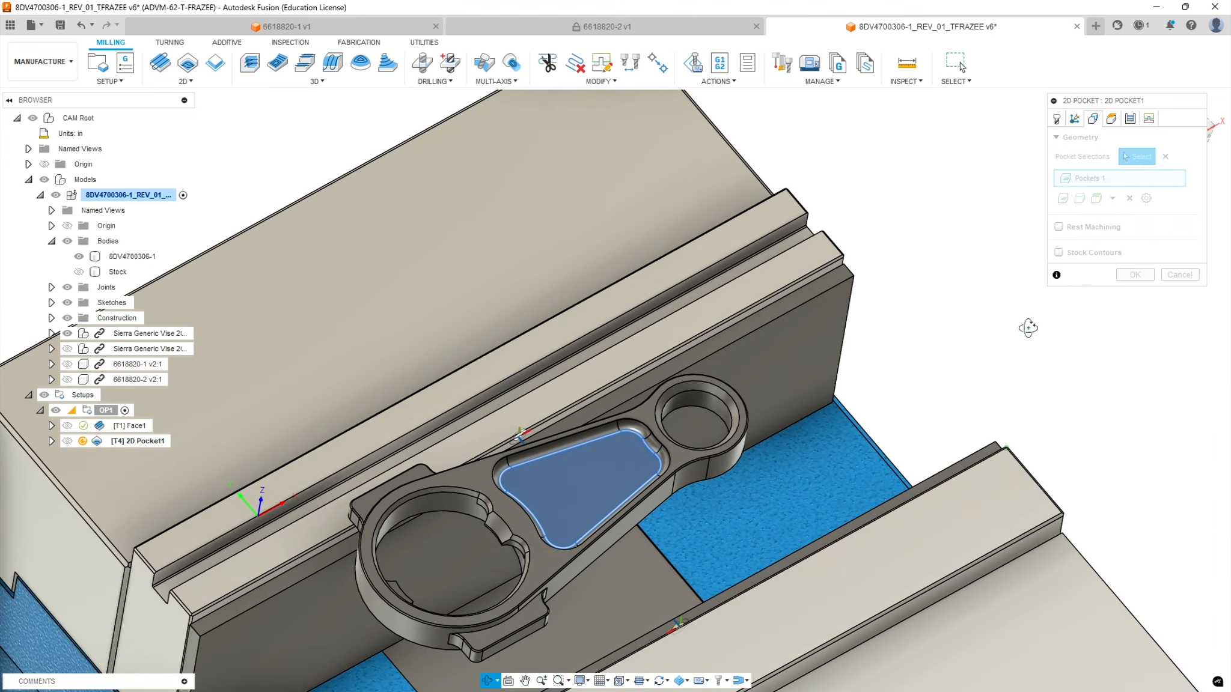
scroll(778, 494, "down", 2)
scroll(604, 537, "up", 3)
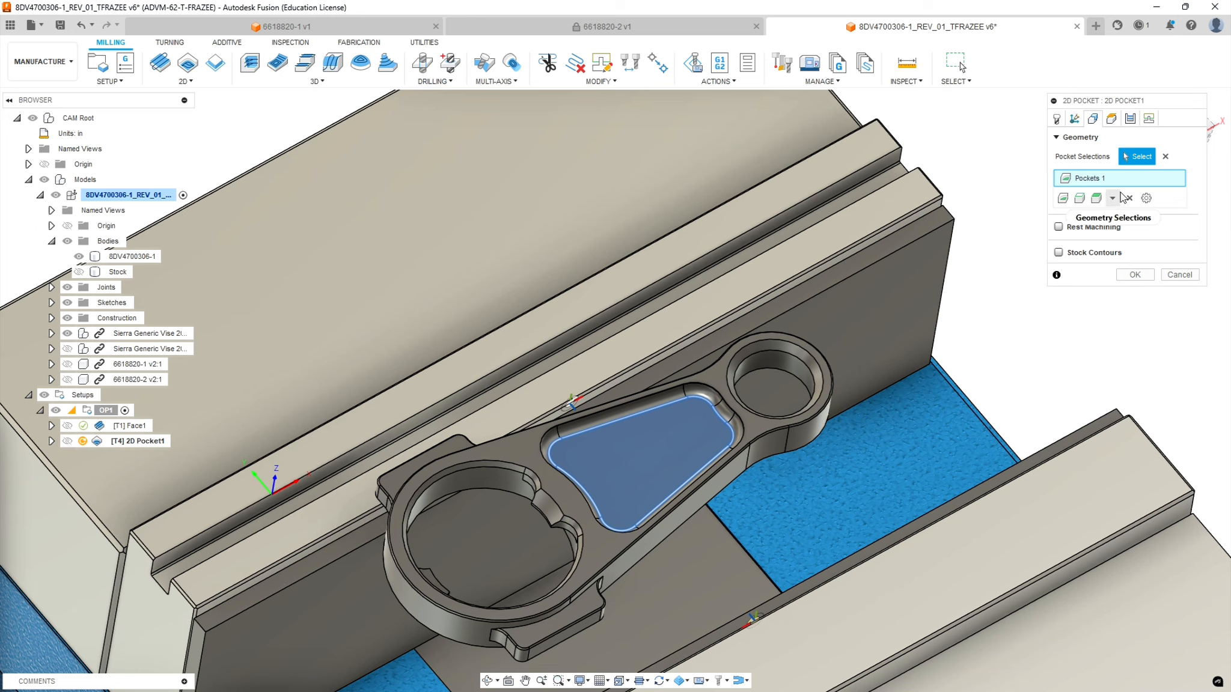
- Exclude Stock Top from the pocket's retract height and reference its top height to Model Top instead of Stock Top
left_click(1111, 123)
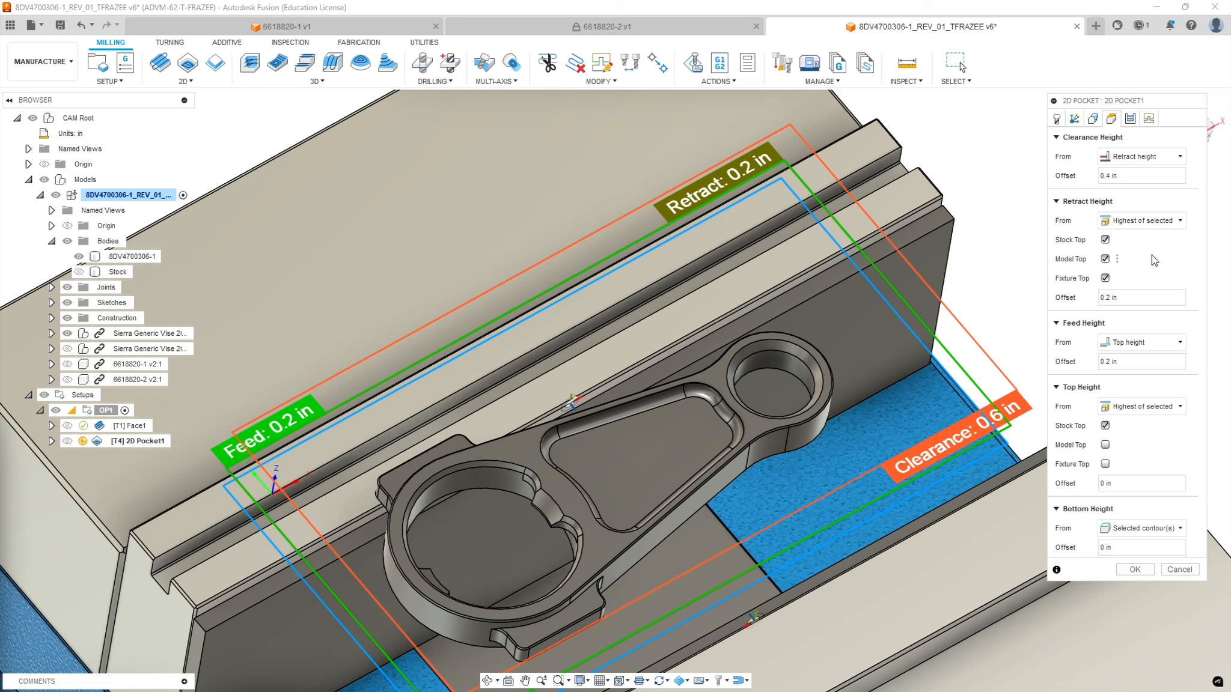
left_click(1106, 240)
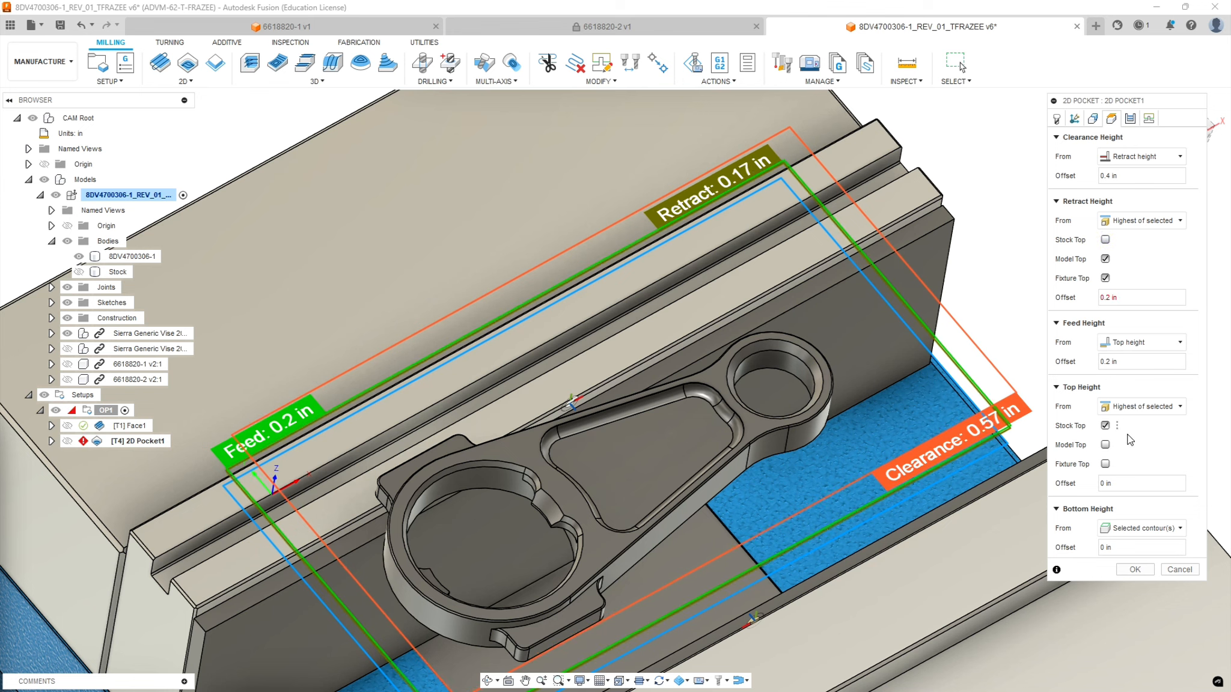
left_click(1106, 444)
left_click(1105, 425)
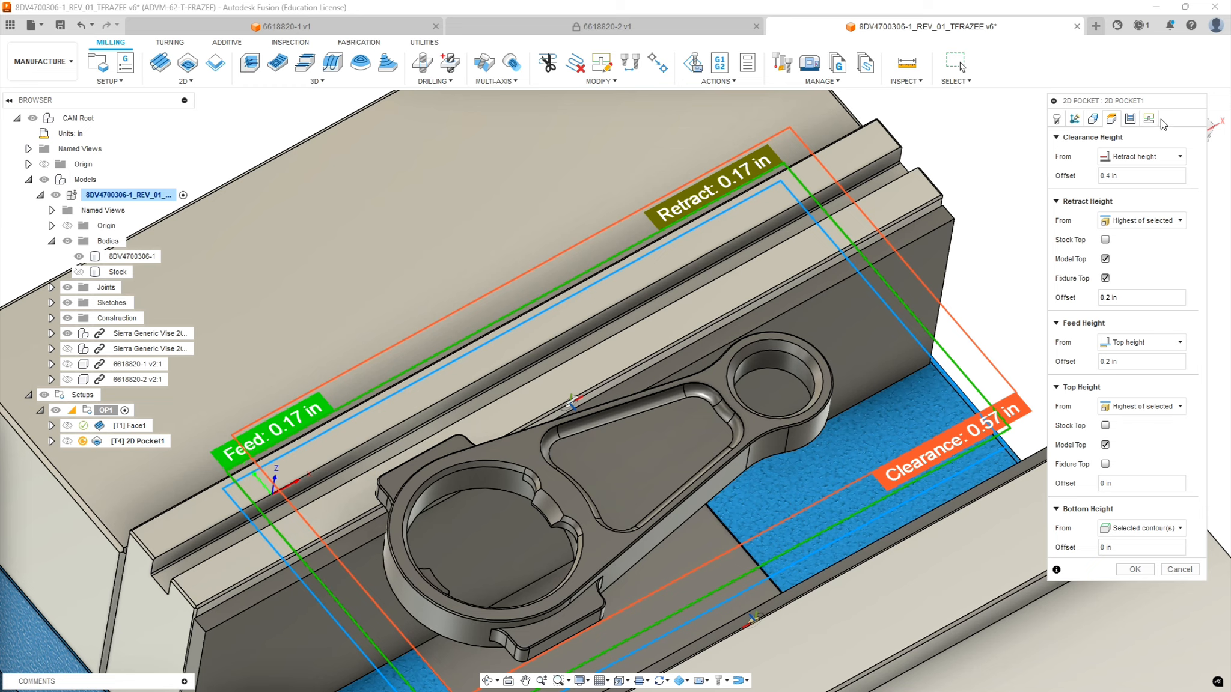
- Enable Use Morphed Spiral Machining and Multiple Depths for the 2D Pocket, with a maximum roughing stepdown of 0.1 in
left_click(1132, 120)
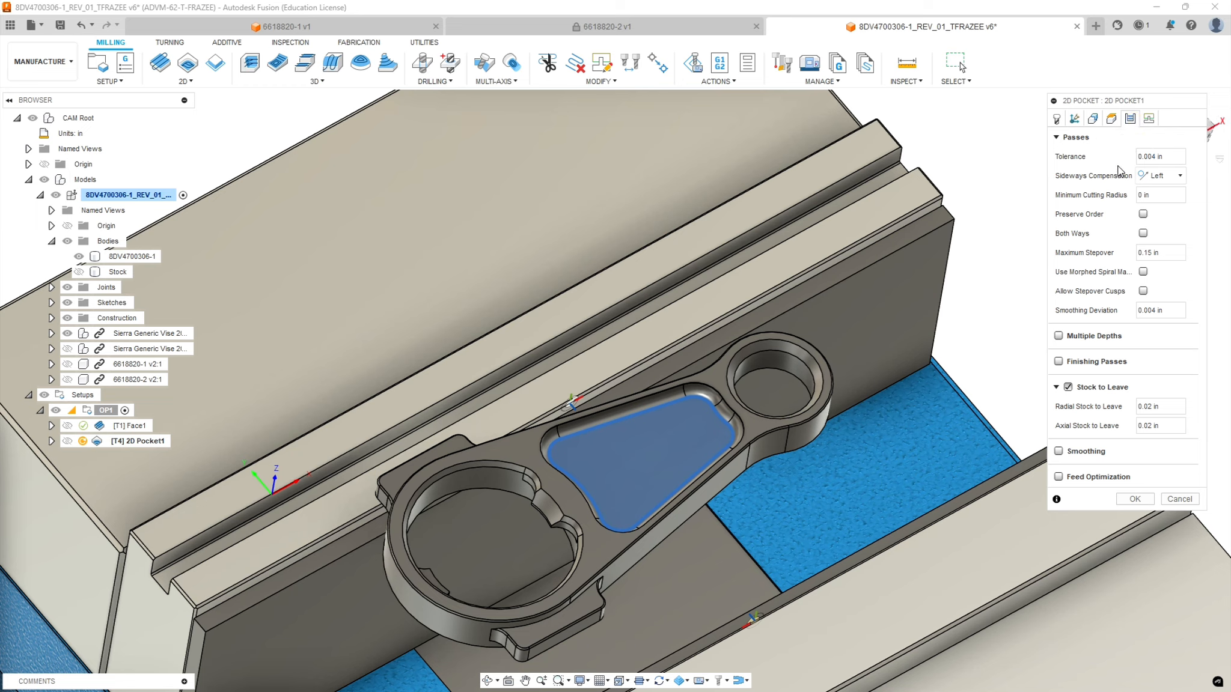
left_click(1143, 272)
left_click(1059, 335)
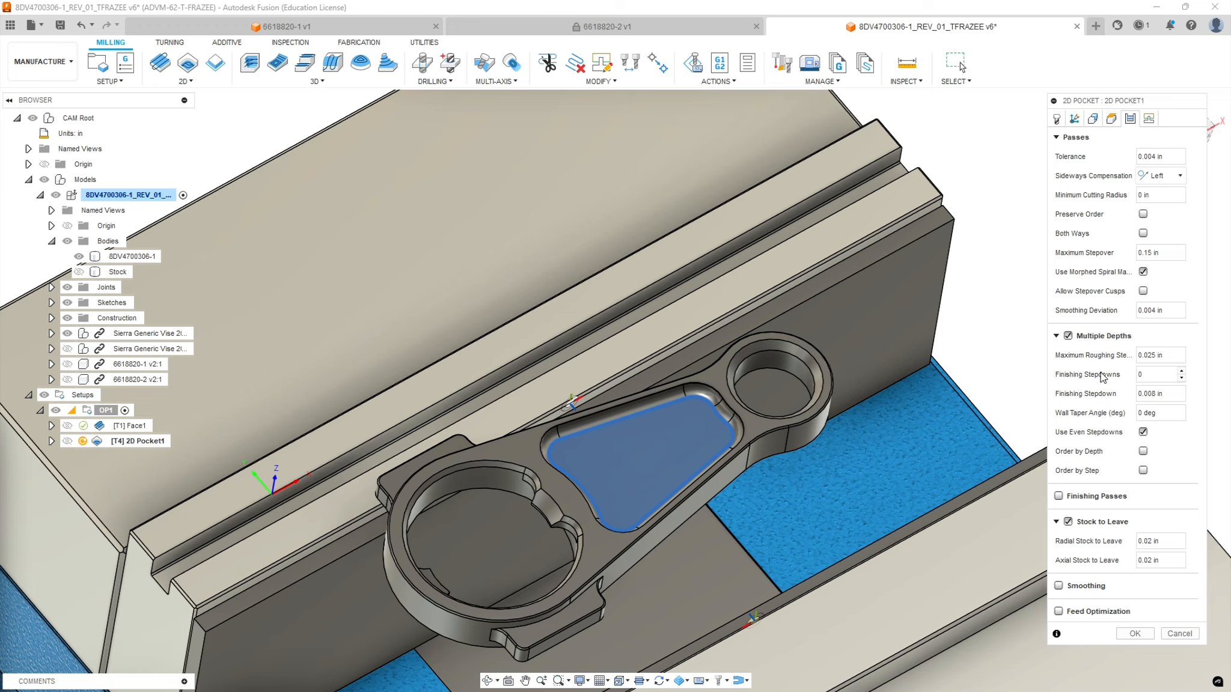
left_click_drag(1172, 355, 1144, 354)
key("BackSpace")
- Set the pocket's radial and axial stock to leave to 0 in and disable Stock to Leave
left_click(1152, 540)
type("0")
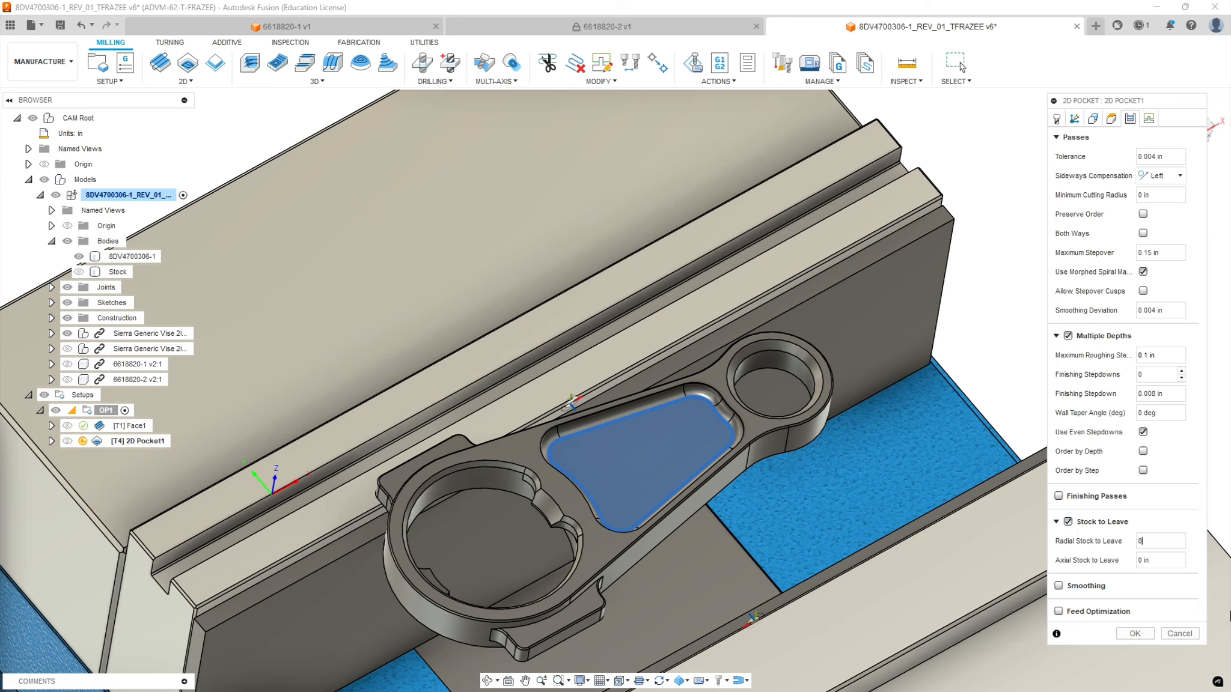
left_click(1067, 522)
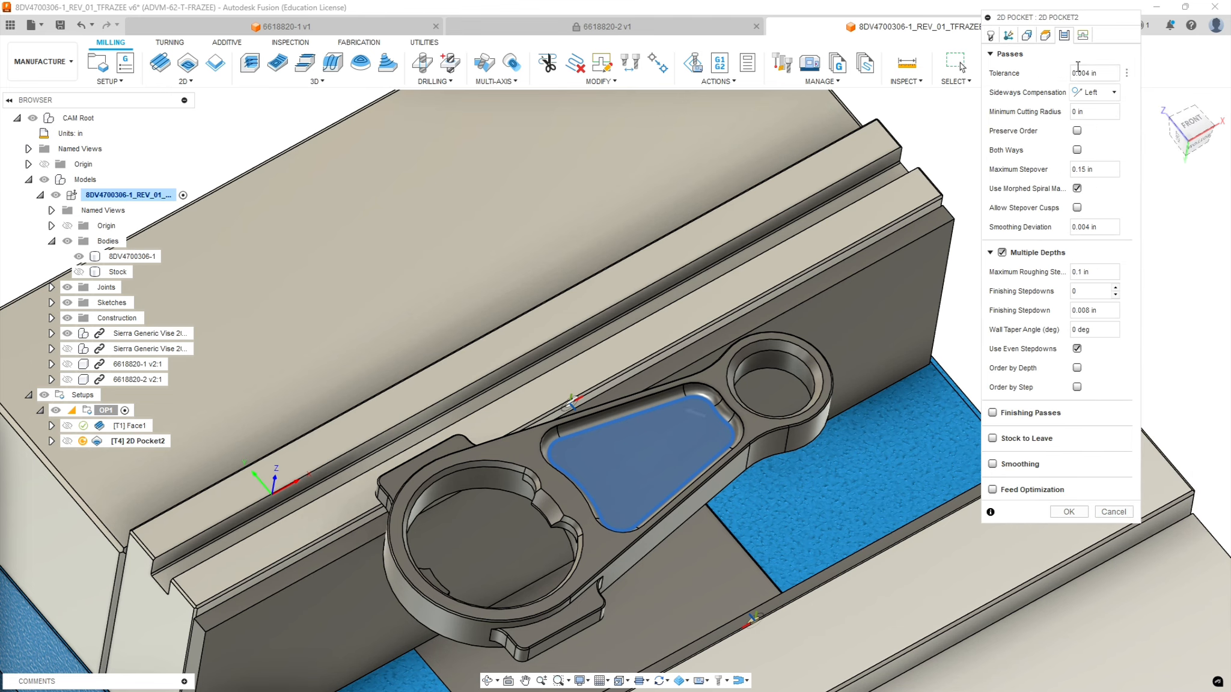
- Set the vertical lead-in radius of the 2D Pocket to 0
left_click(1082, 35)
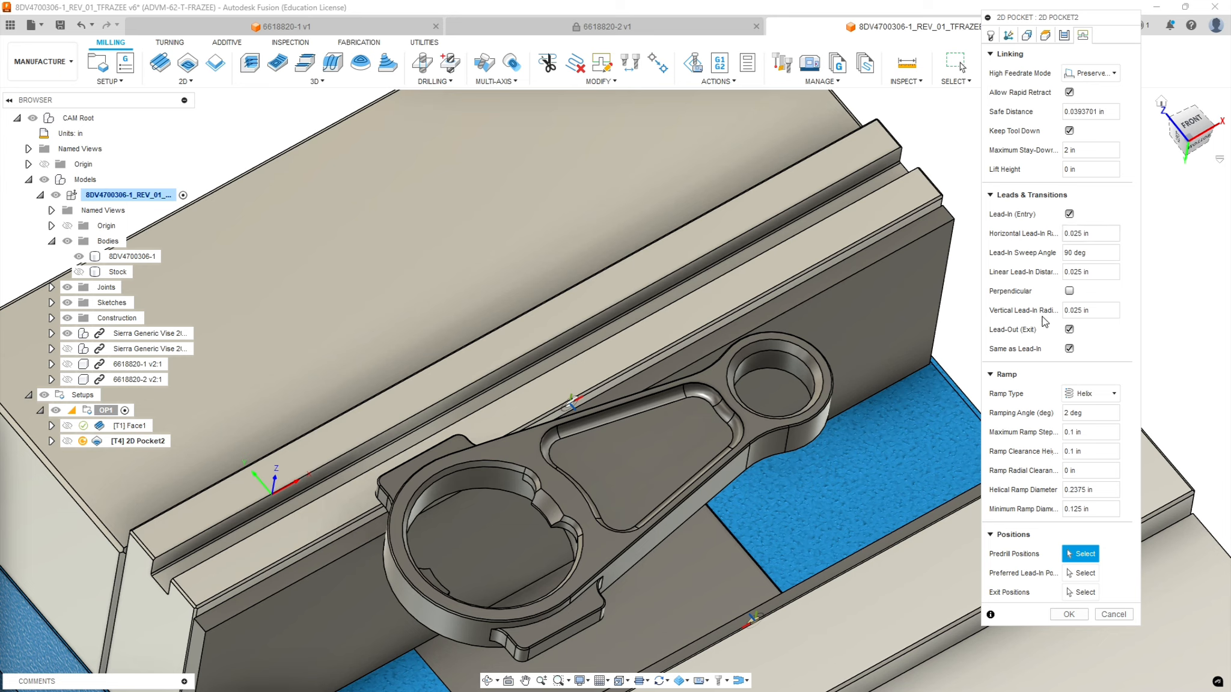
left_click_drag(1099, 310, 1068, 310)
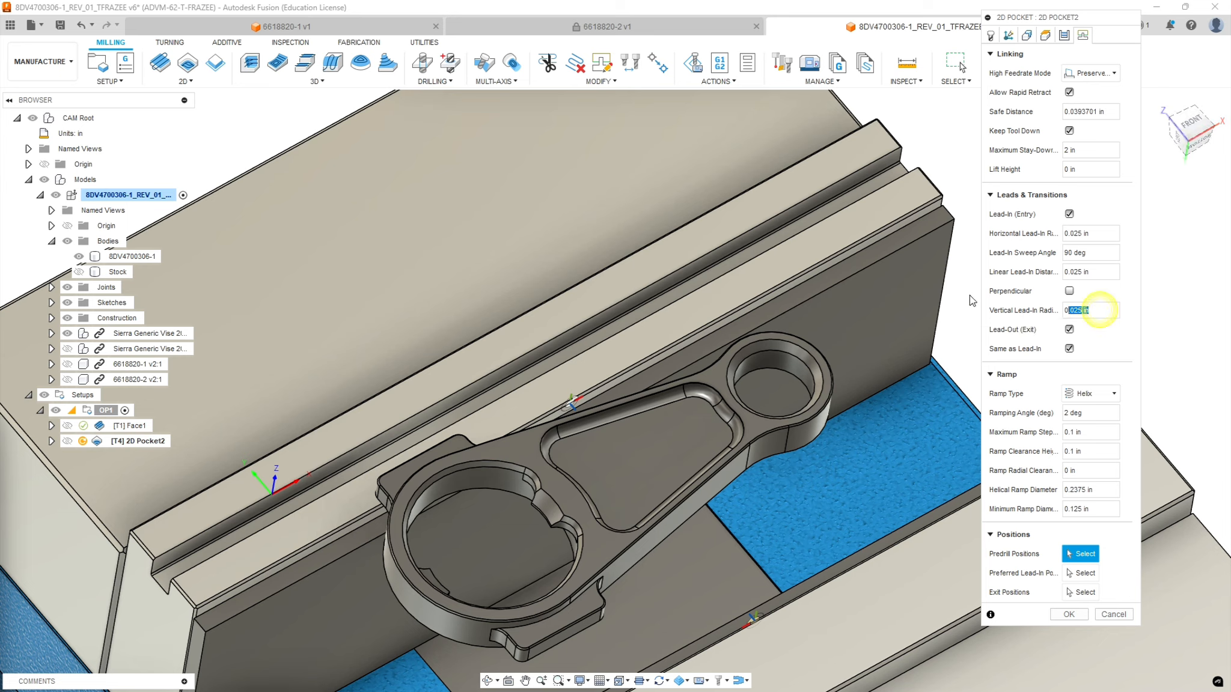
type("0")
key("BackSpace")
key("BackSpace")
type("0")
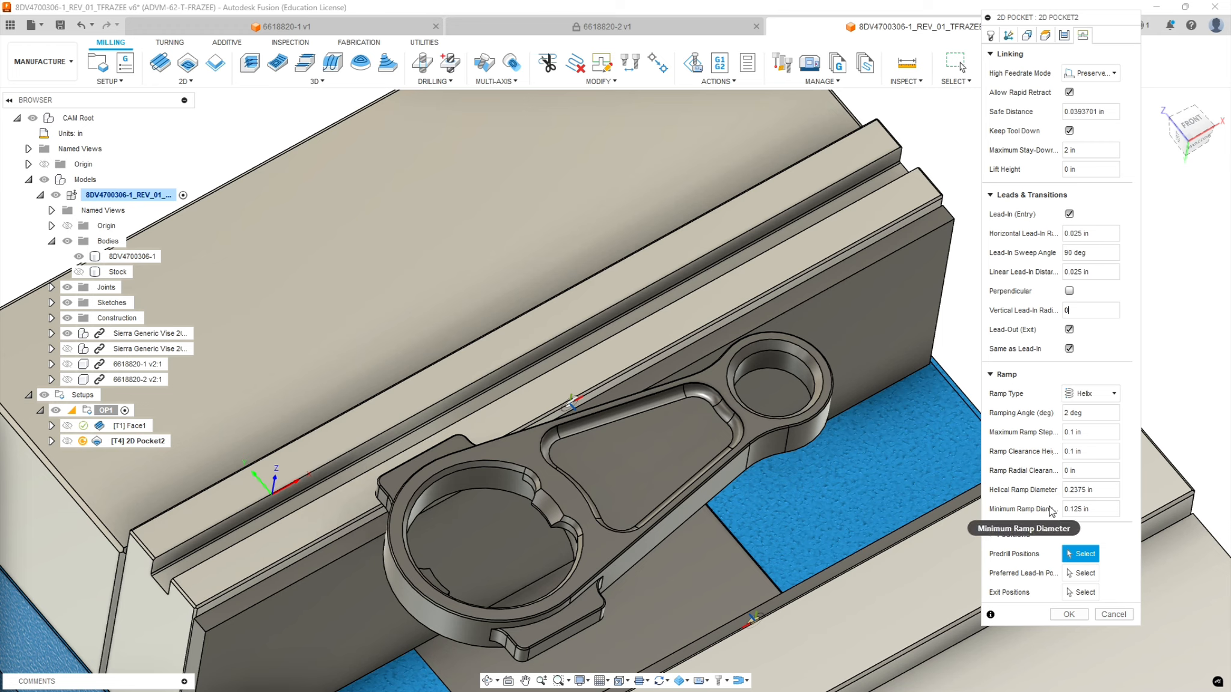
- Edit the ramp clearance height of the 2D Pocket and generate its toolpath
left_click(1072, 451)
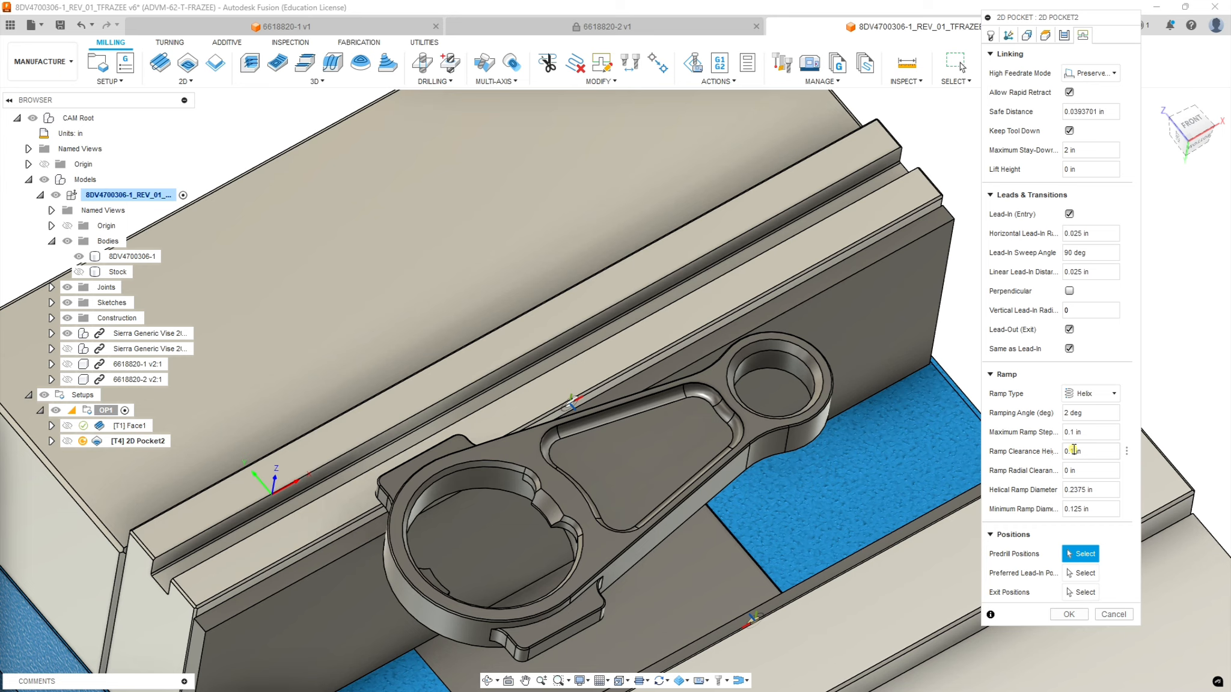
key("BackSpace")
left_click(1068, 614)
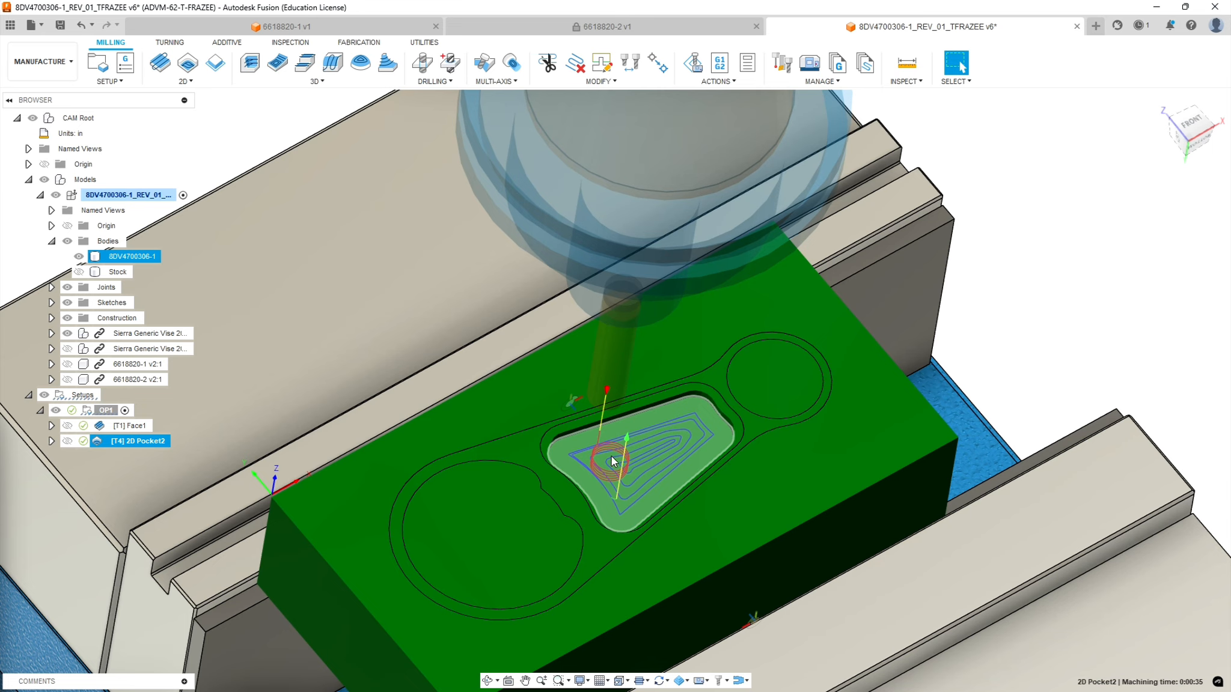
- Start a Trace operation with the 1/8" ball end mill (tool 7) from the Sierra_VF1_aluminum library
middle_click_drag(583, 453, 746, 516, "shift")
scroll(790, 574, "down", 3)
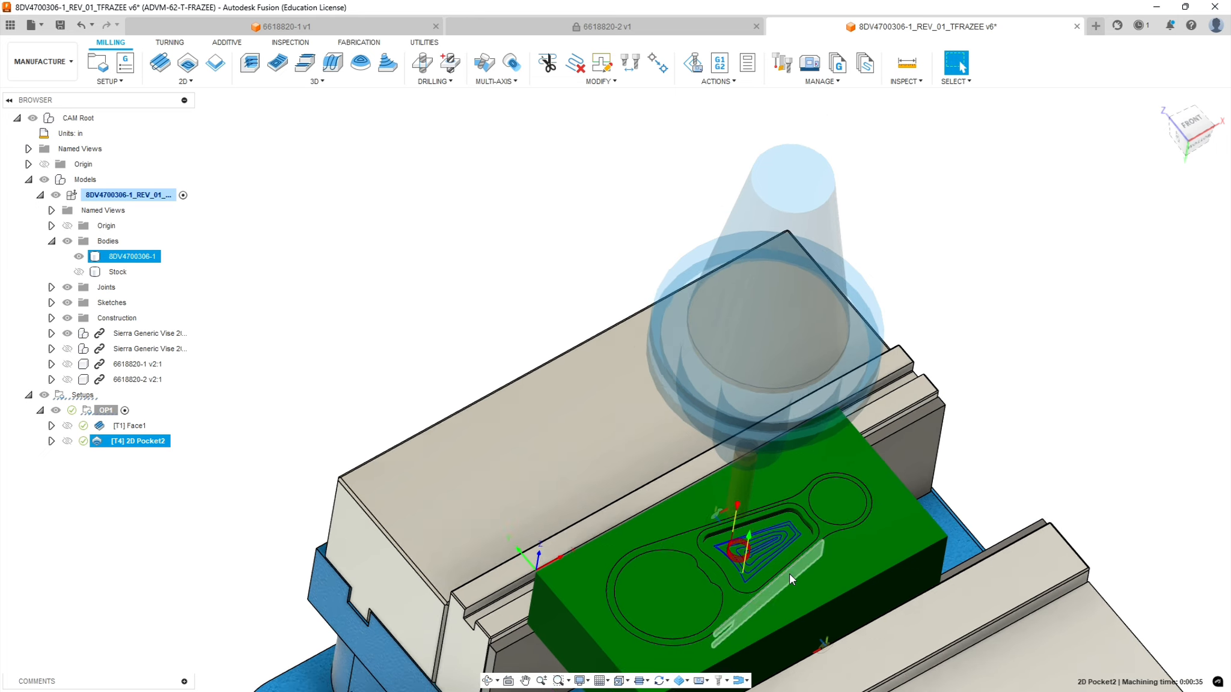
scroll(785, 573, "up", 2)
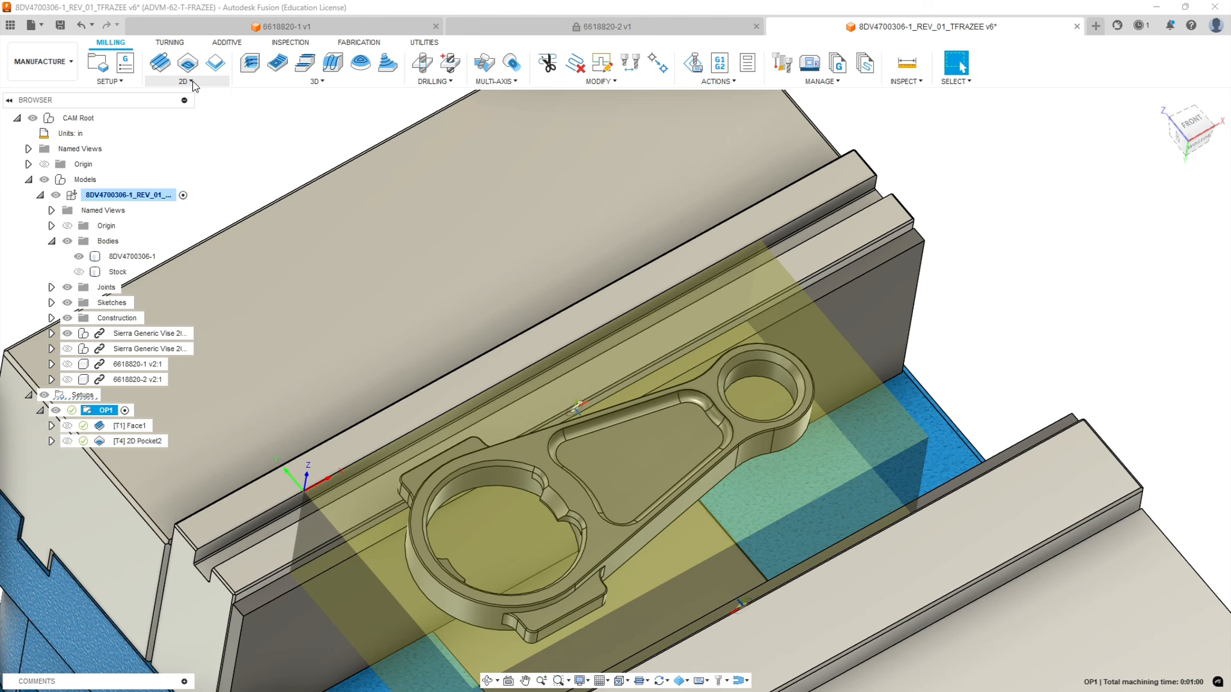
left_click(191, 81)
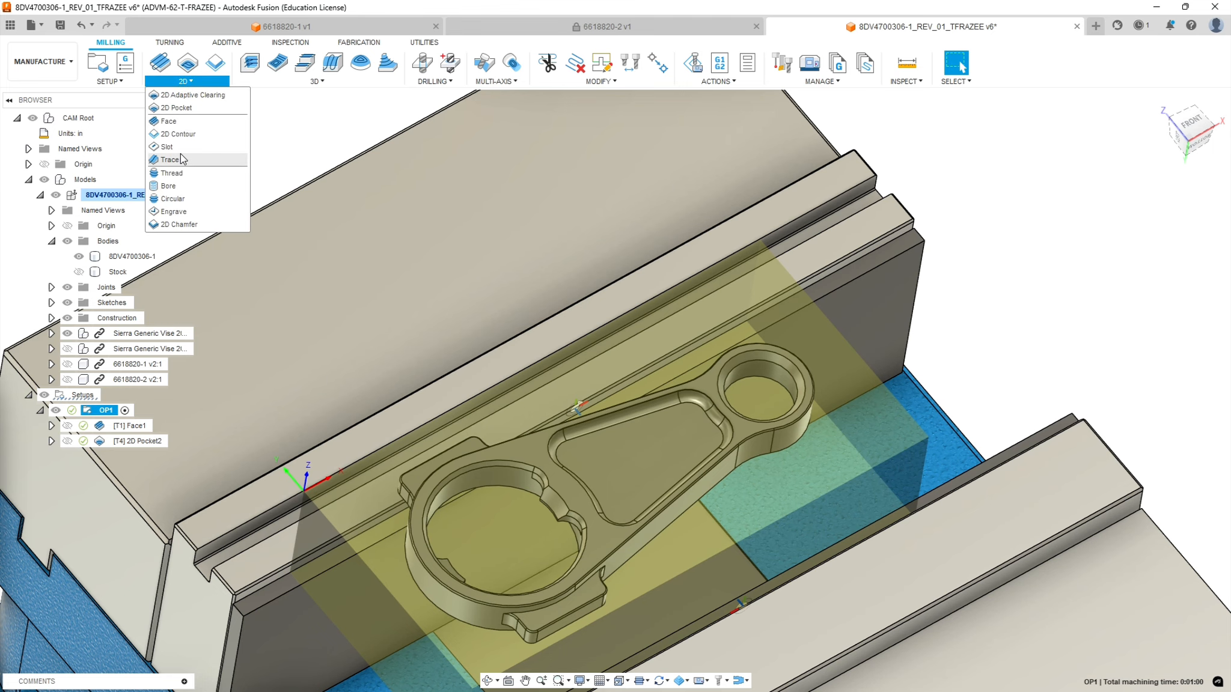
left_click(180, 159)
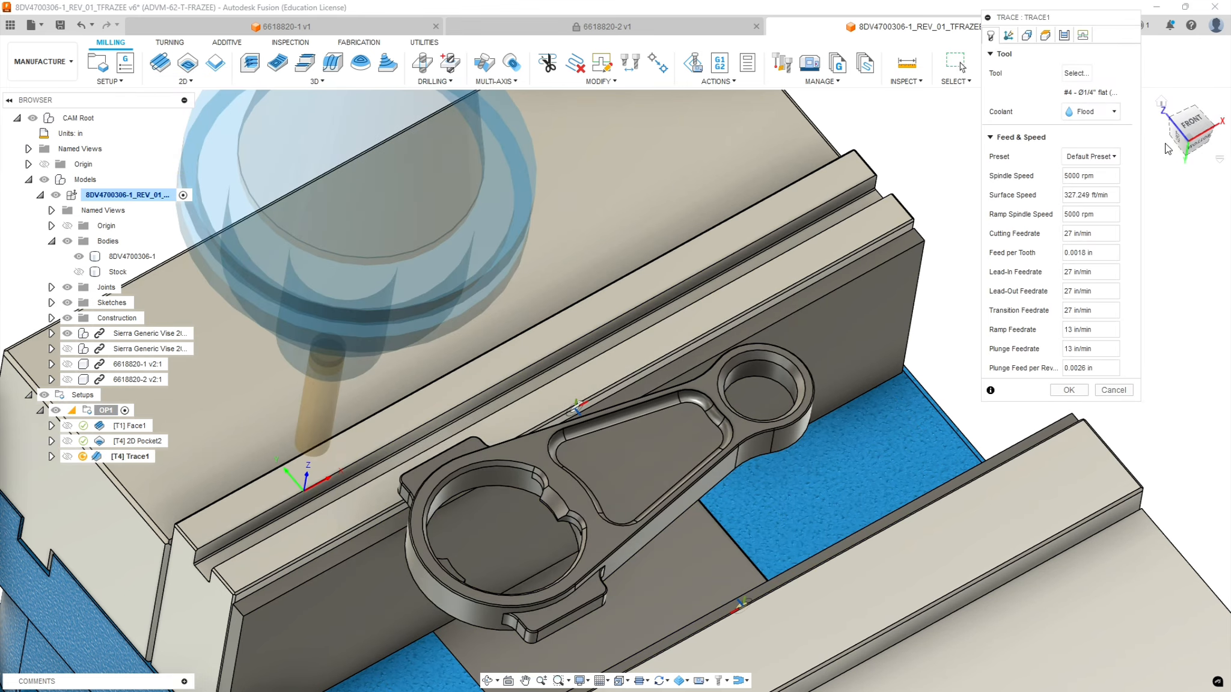
left_click(1075, 74)
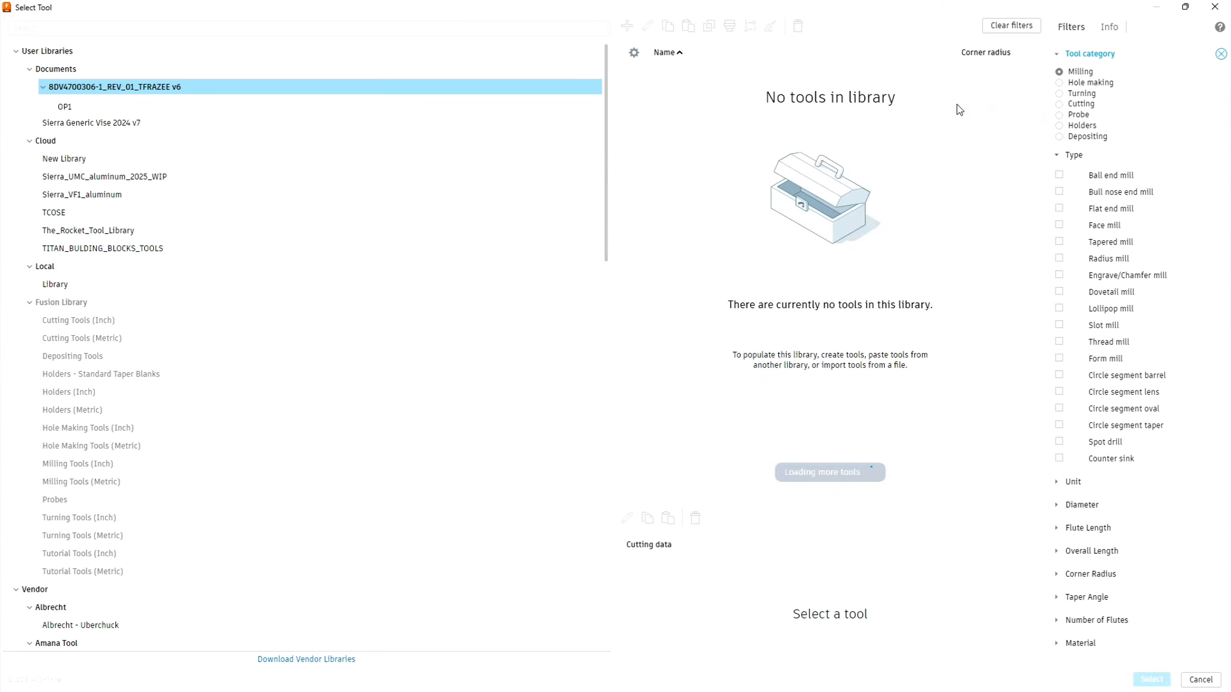
left_click(119, 198)
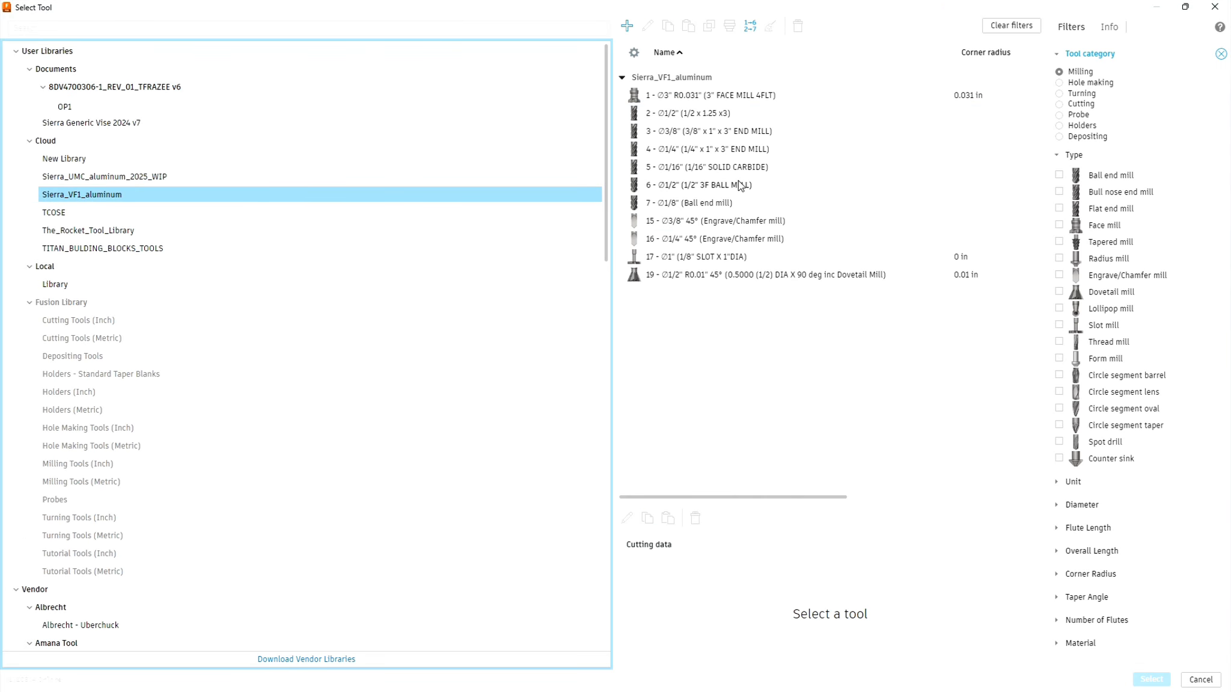
left_click(687, 202)
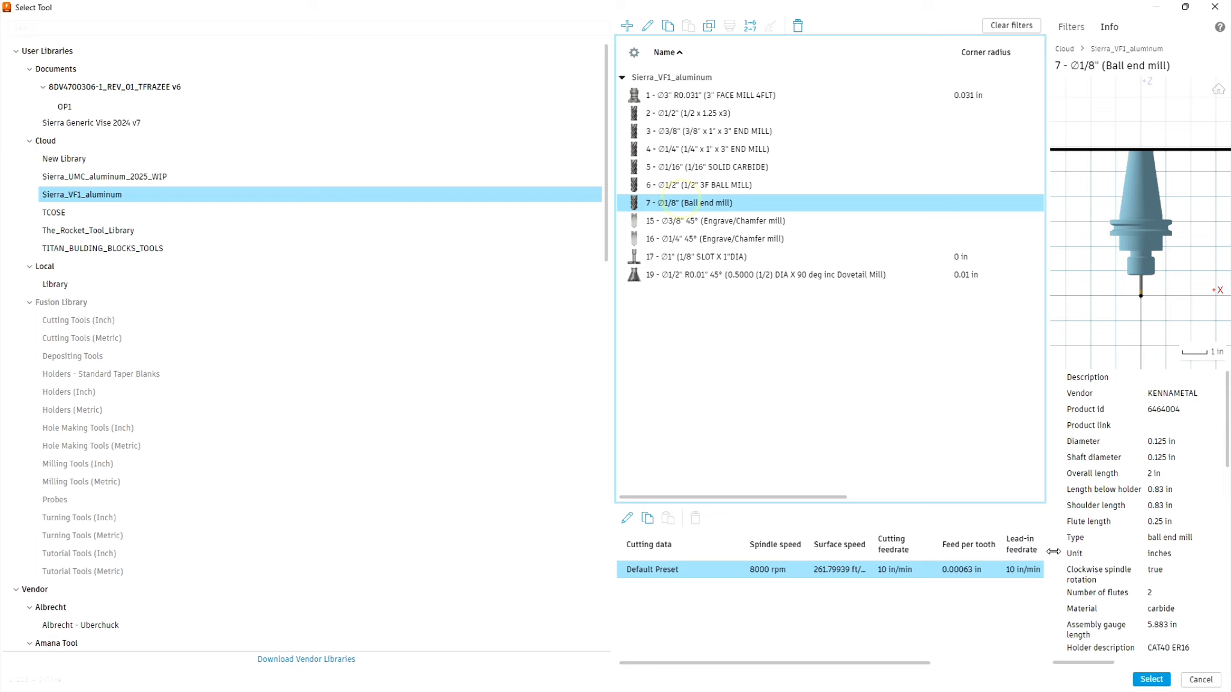
left_click(1149, 680)
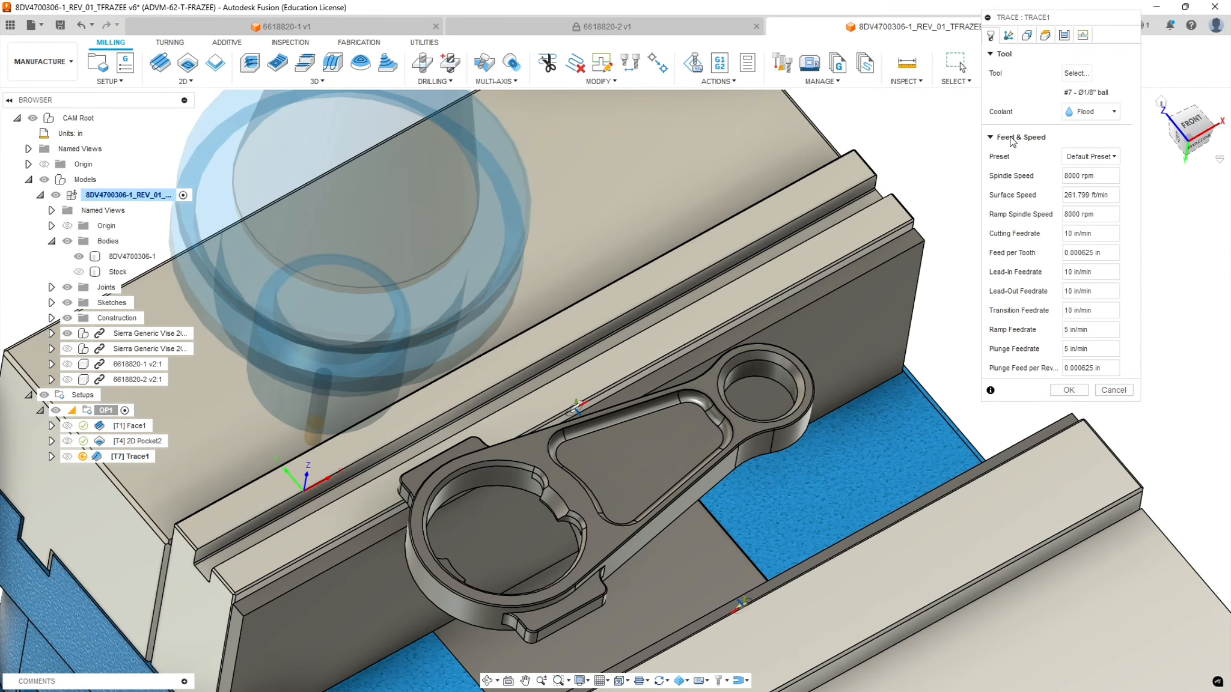
- Choose the closed edge chain around the triangular pocket's floor as the Trace curve and exclude Stock Top from the retract height
left_click(1026, 36)
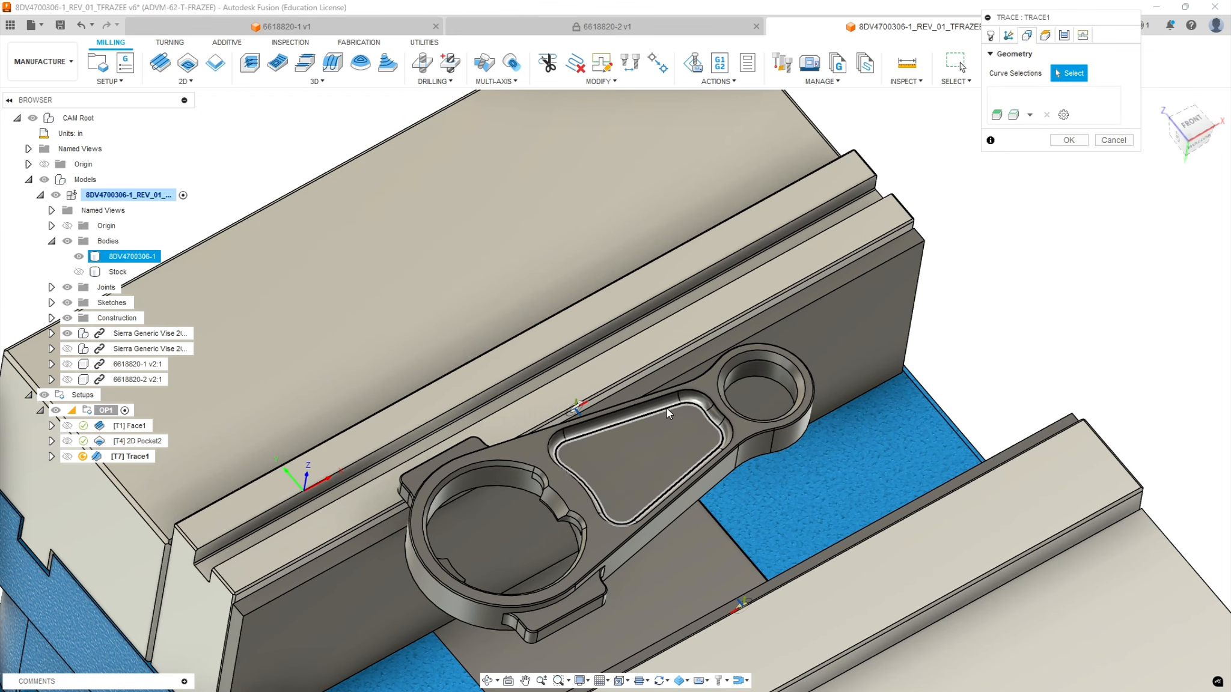
left_click(667, 407)
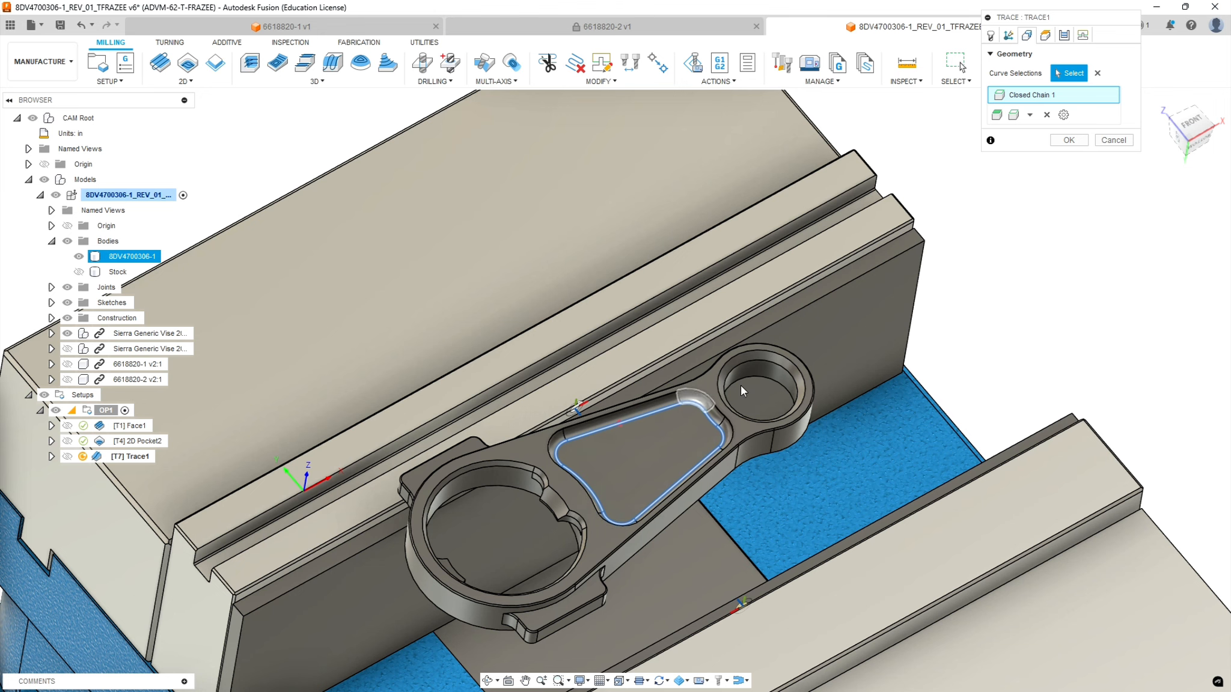
left_click(1045, 35)
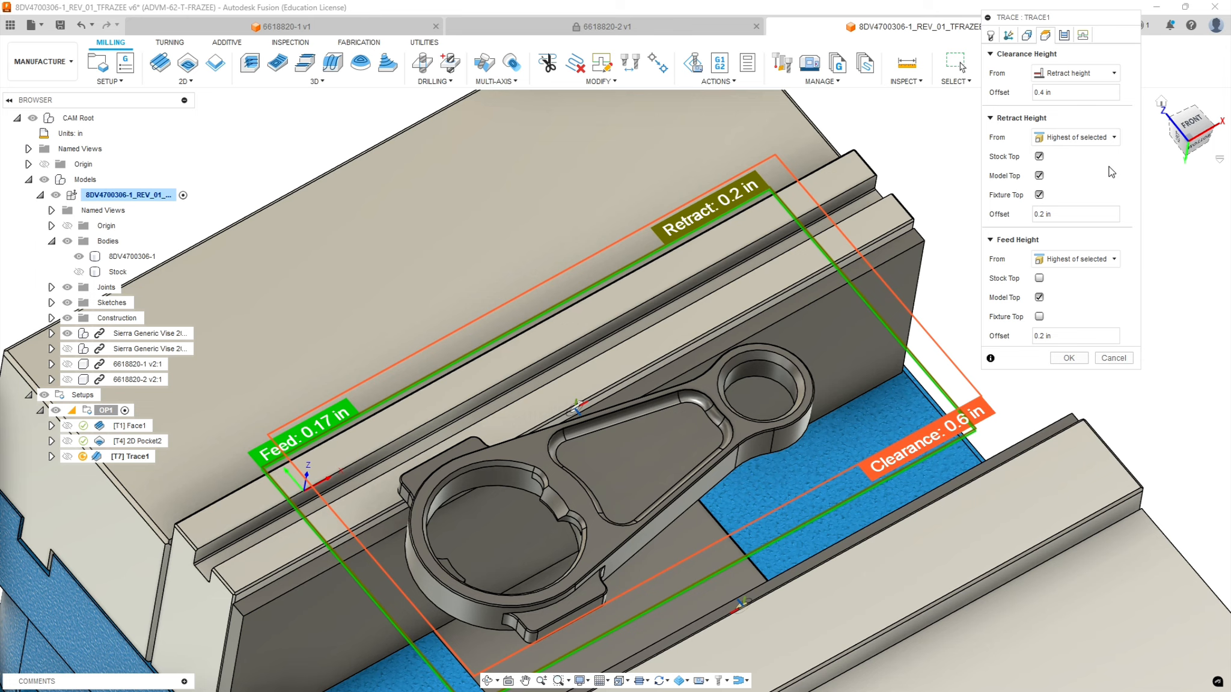
left_click(1039, 278)
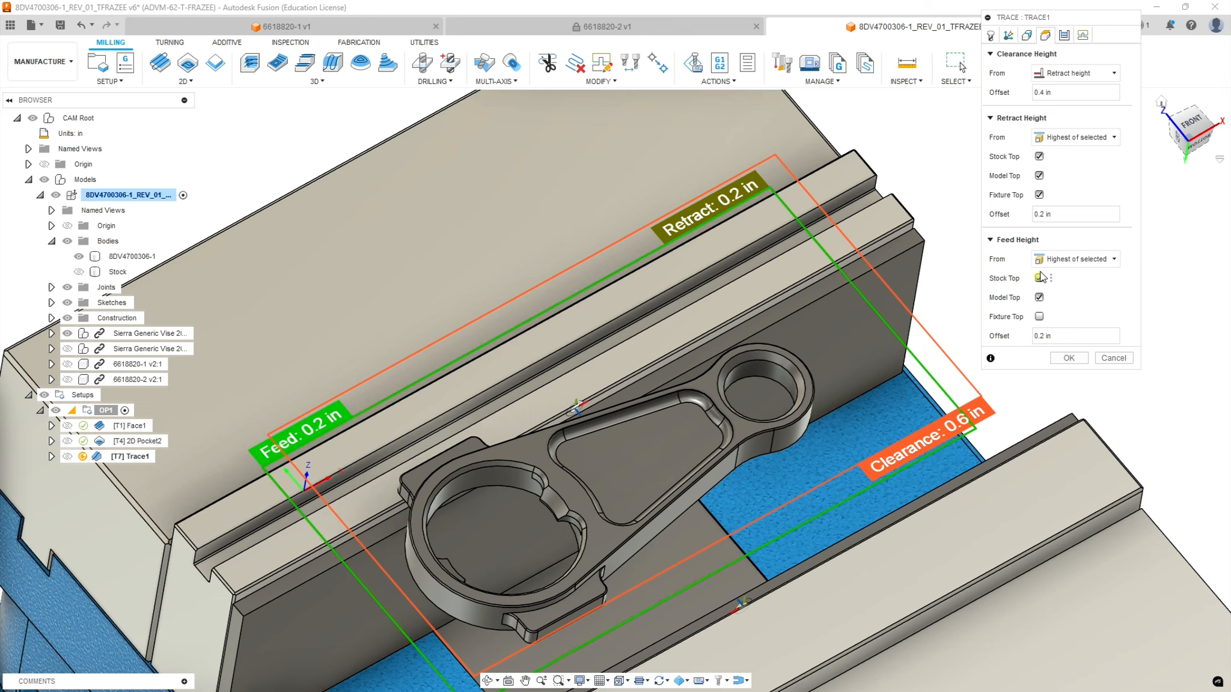
left_click(1039, 156)
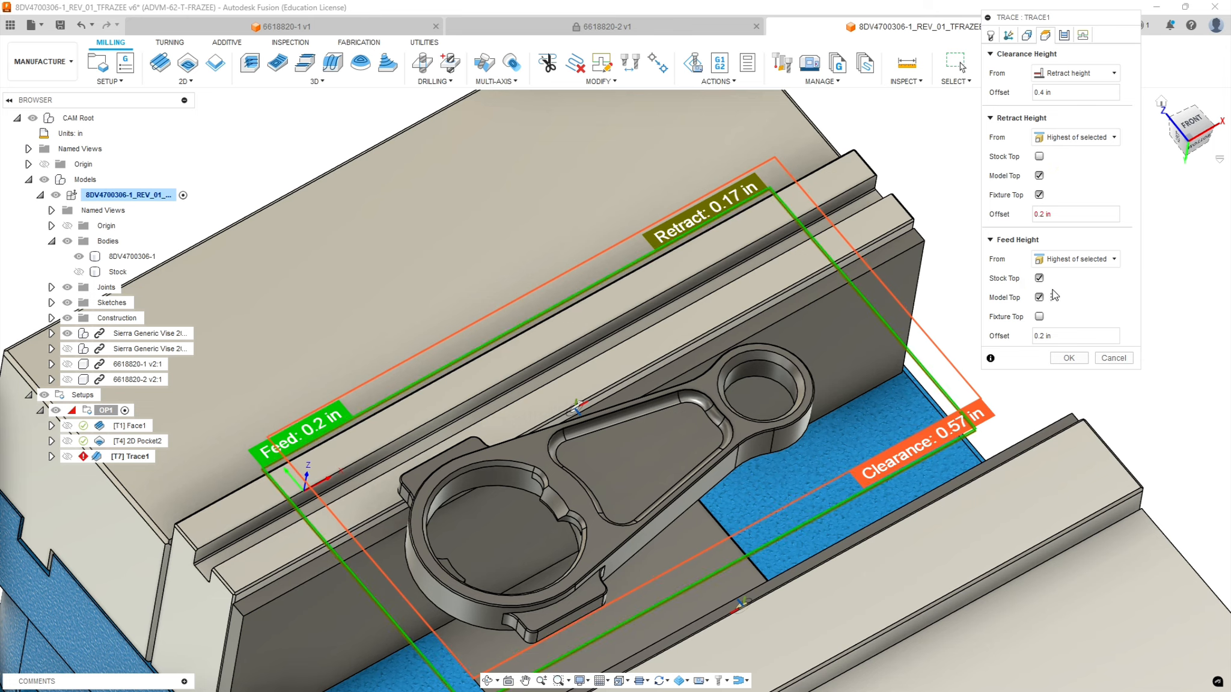
left_click(1039, 278)
left_click(1039, 315)
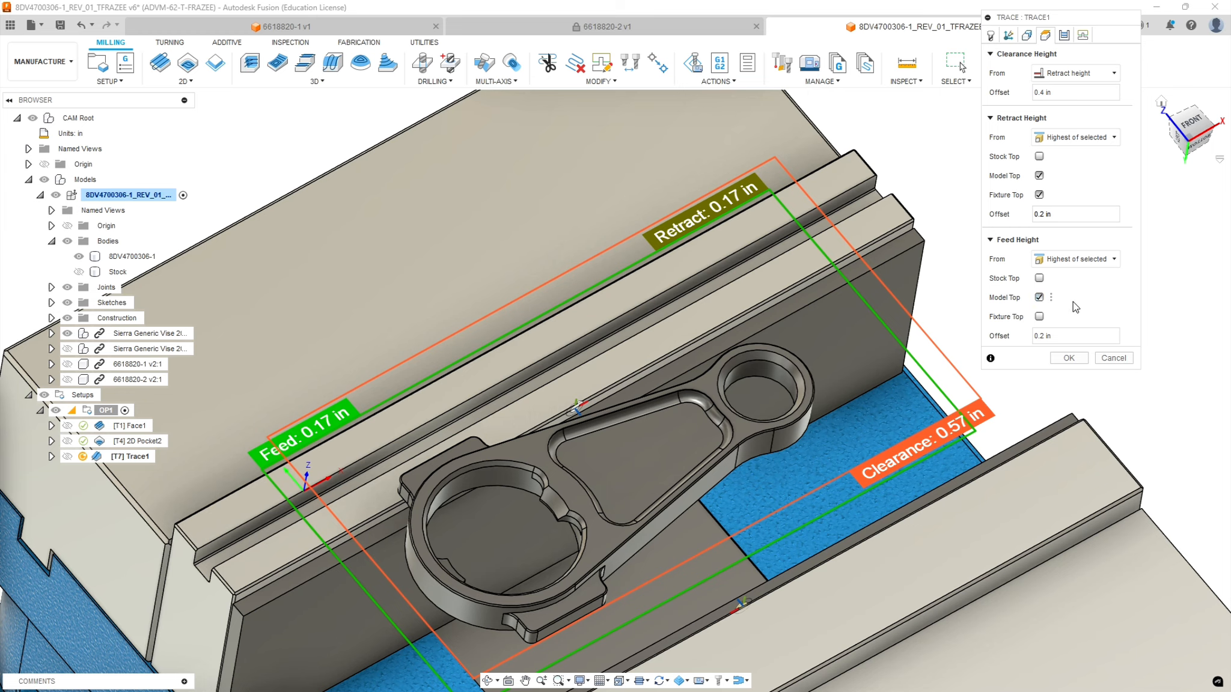
- Enable Multiple Depths for the Trace with a 0.02 in maximum stepdown and increase the number of stepdowns
left_click(1062, 36)
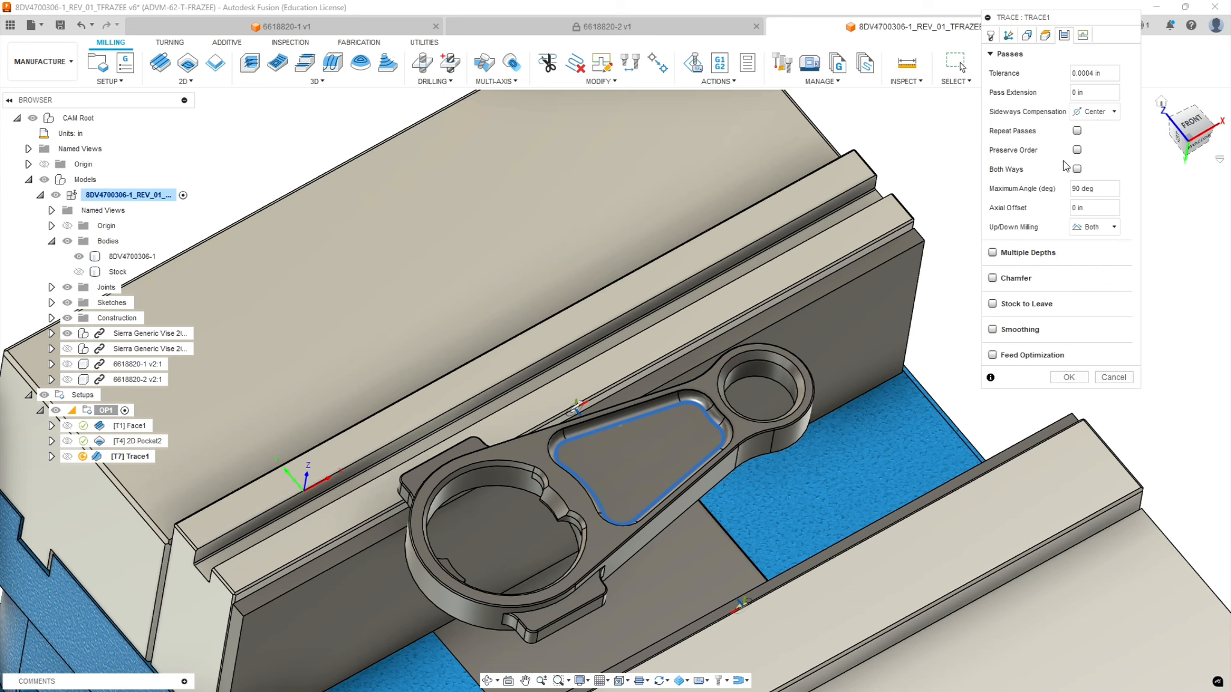
left_click(992, 252)
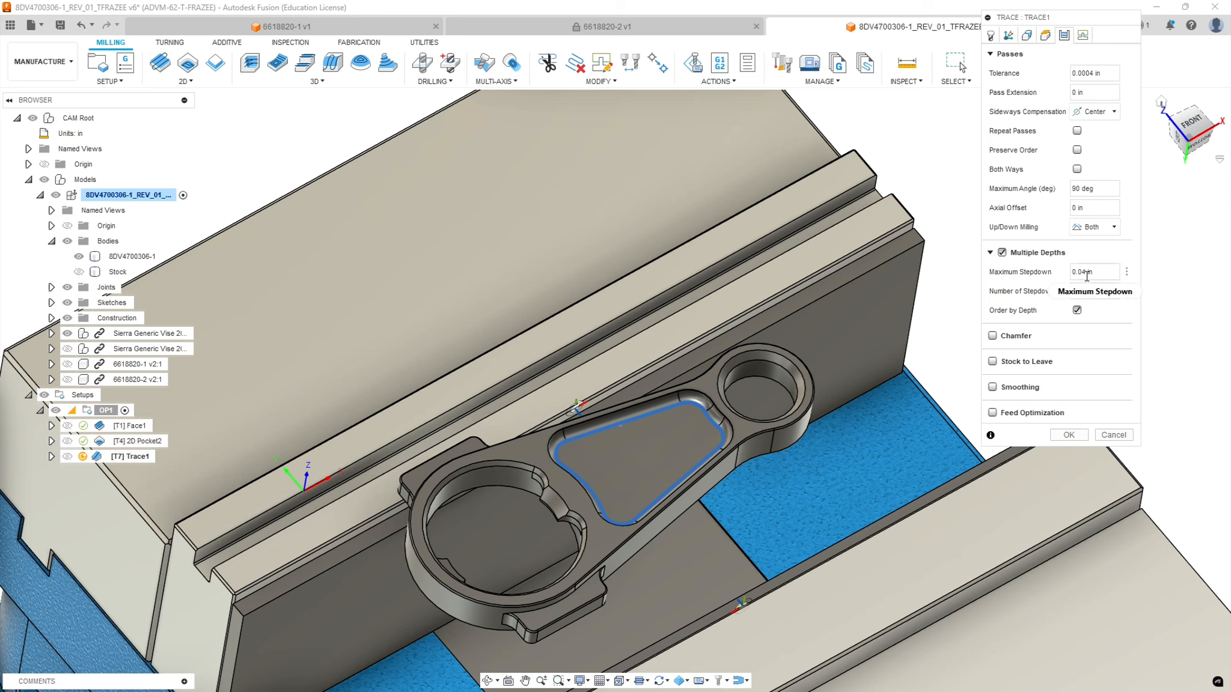
mouse_move(1086, 272)
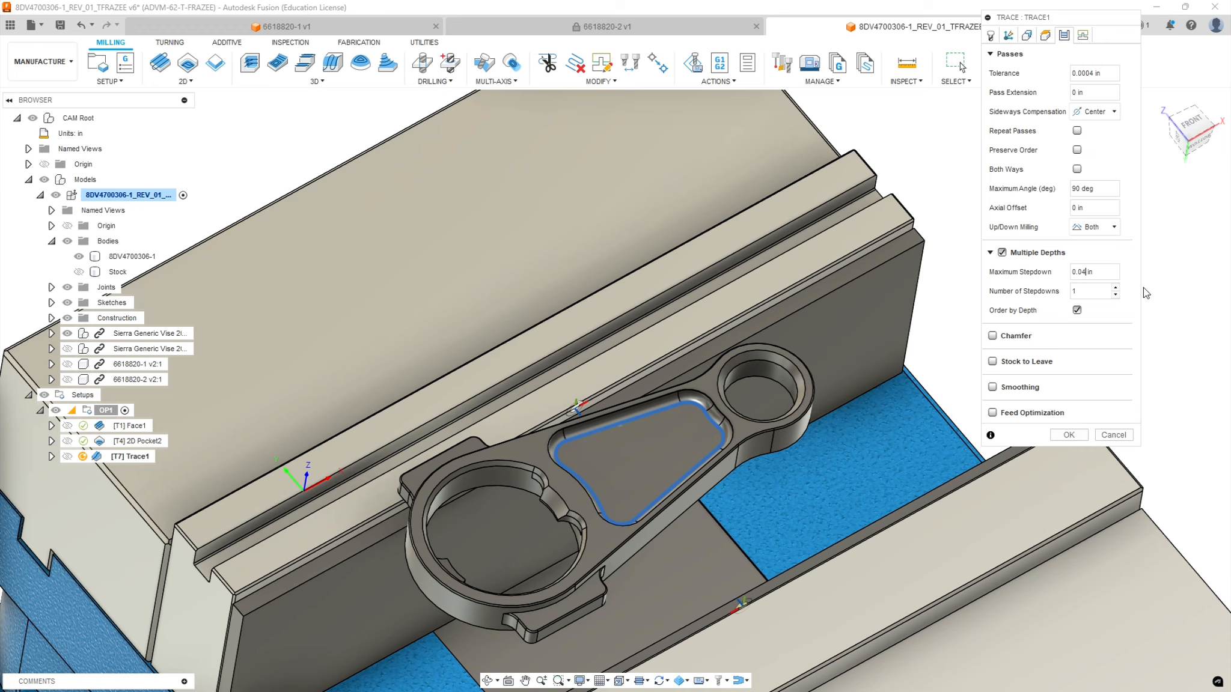
key("BackSpace")
left_click(1115, 287)
left_click(1115, 287)
left_click(1114, 287)
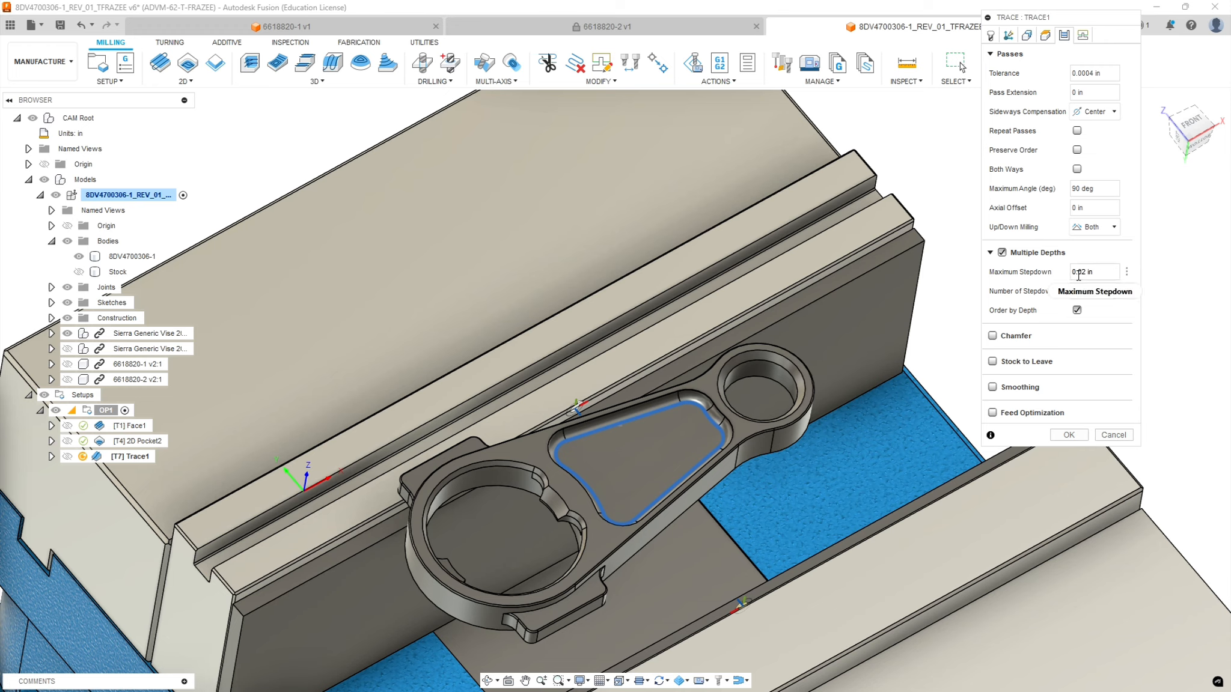
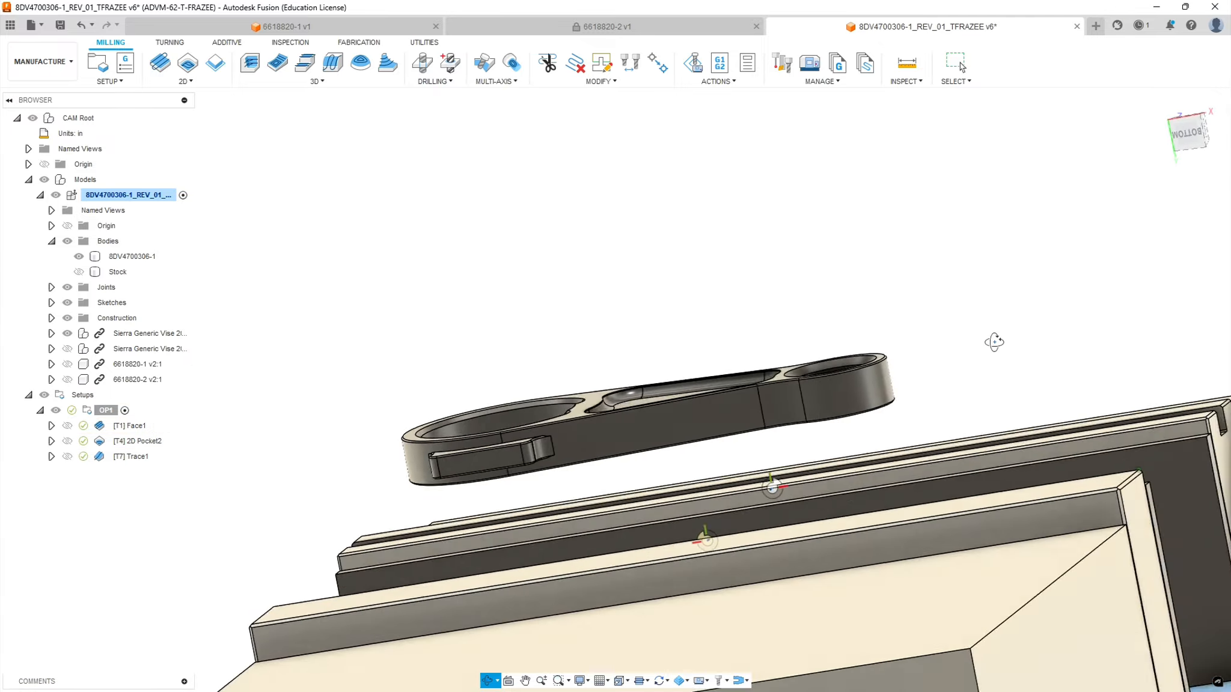
- Start a 2D Contour operation with the 1/4" x 1" x 3" end mill (tool 4) from the Sierra_VF1_aluminum library
scroll(841, 366, "down", 2)
scroll(550, 212, "up", 4)
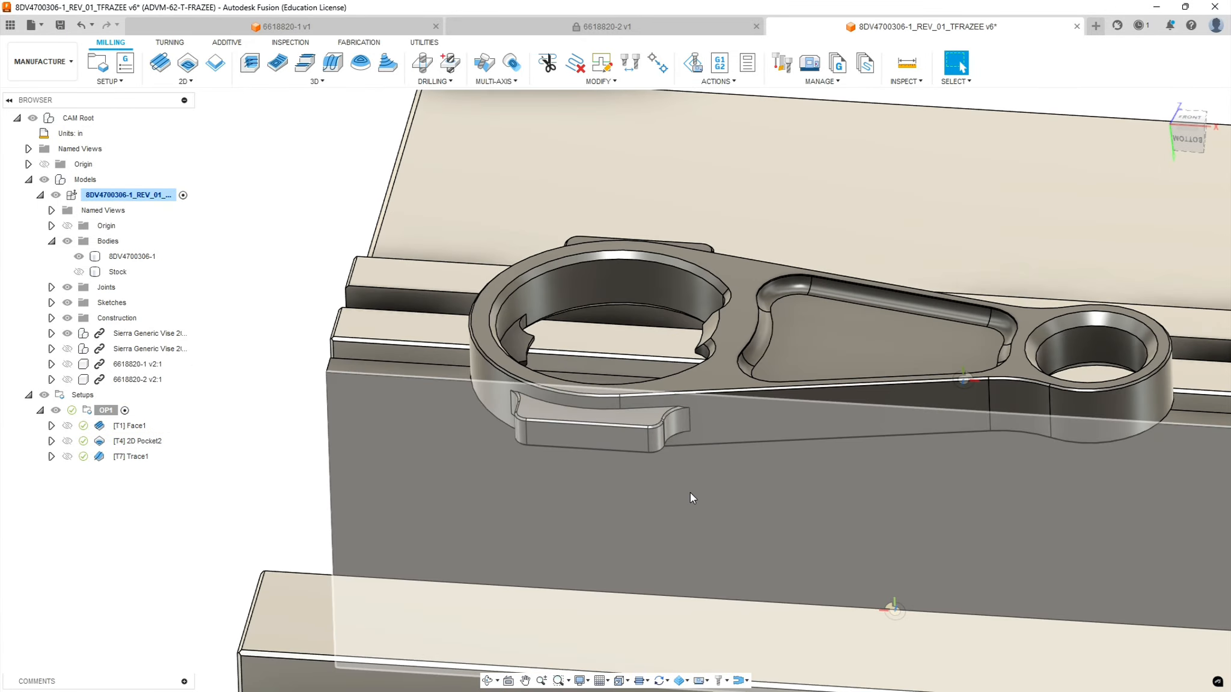
middle_click_drag(522, 135, 535, 119, "shift")
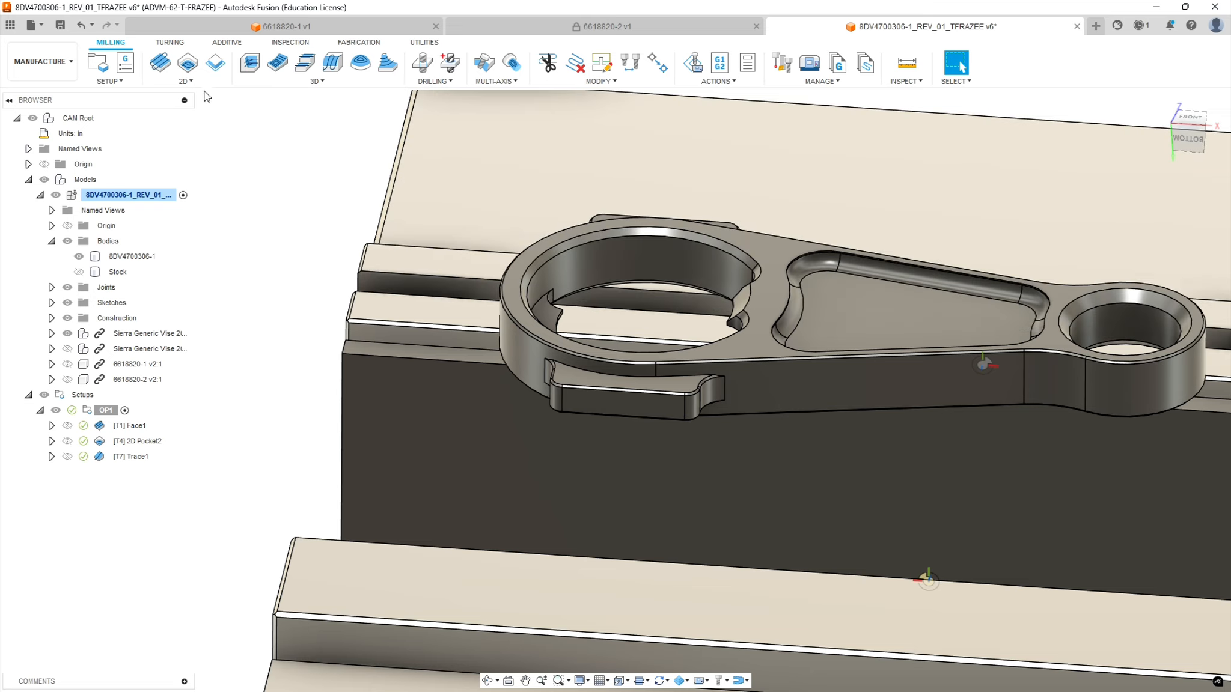
left_click(185, 82)
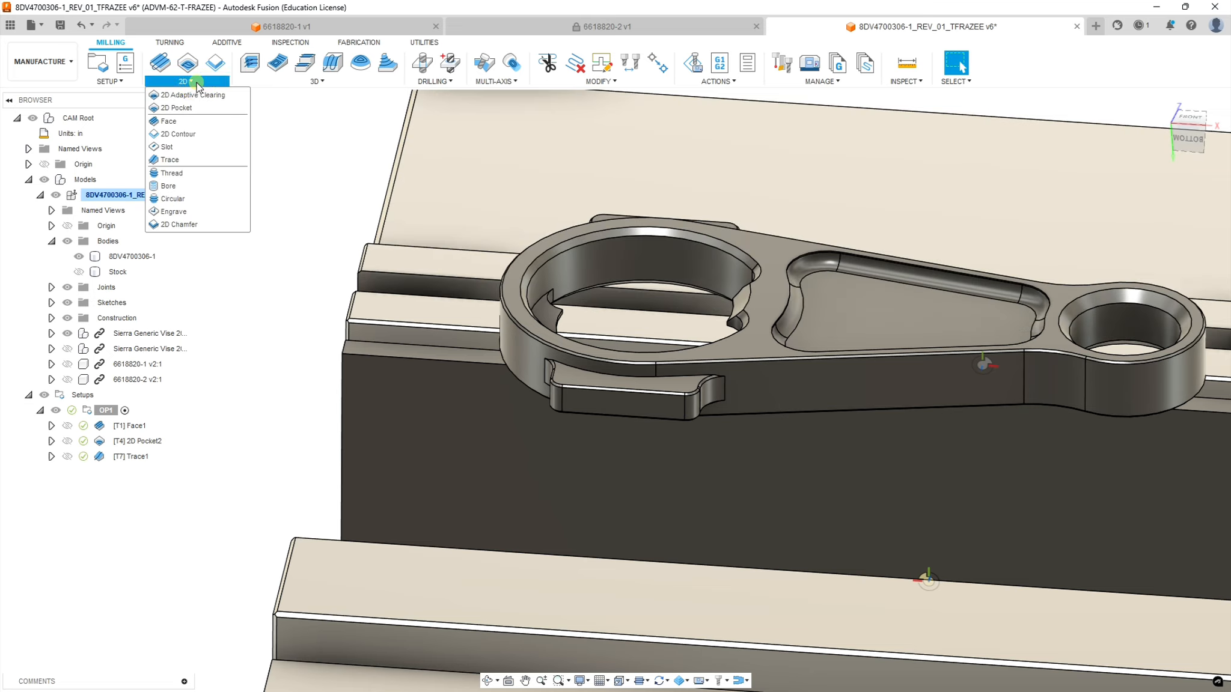
left_click(183, 134)
left_click(1077, 75)
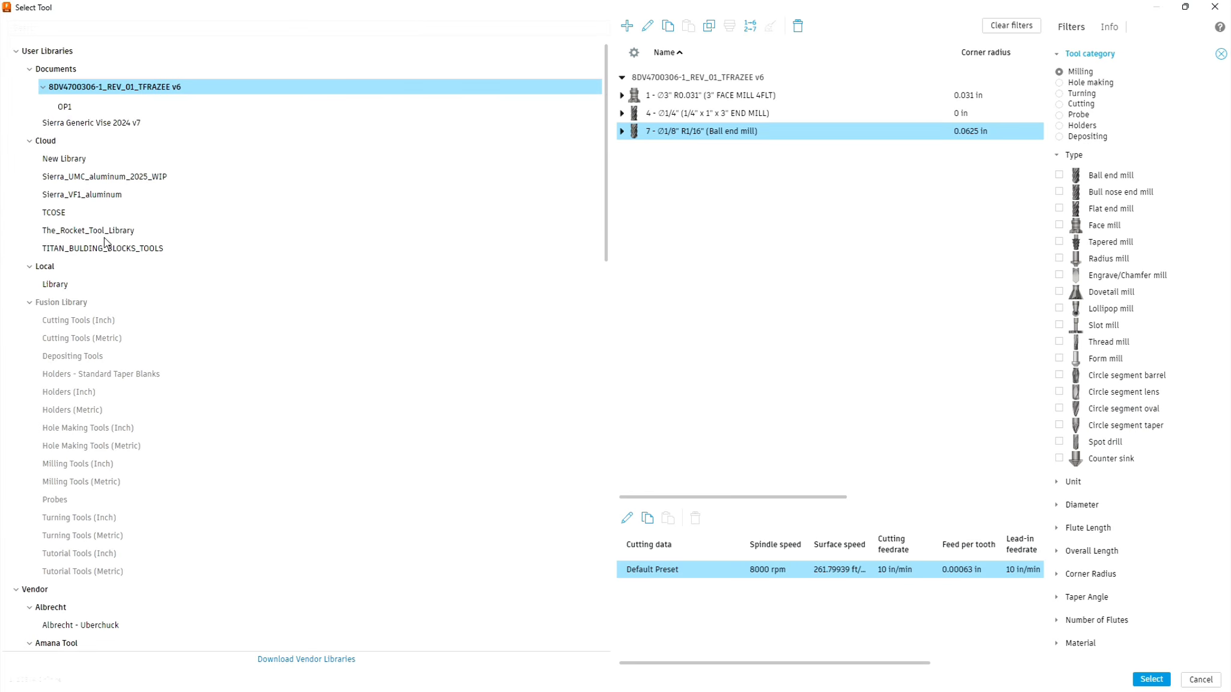
left_click(89, 198)
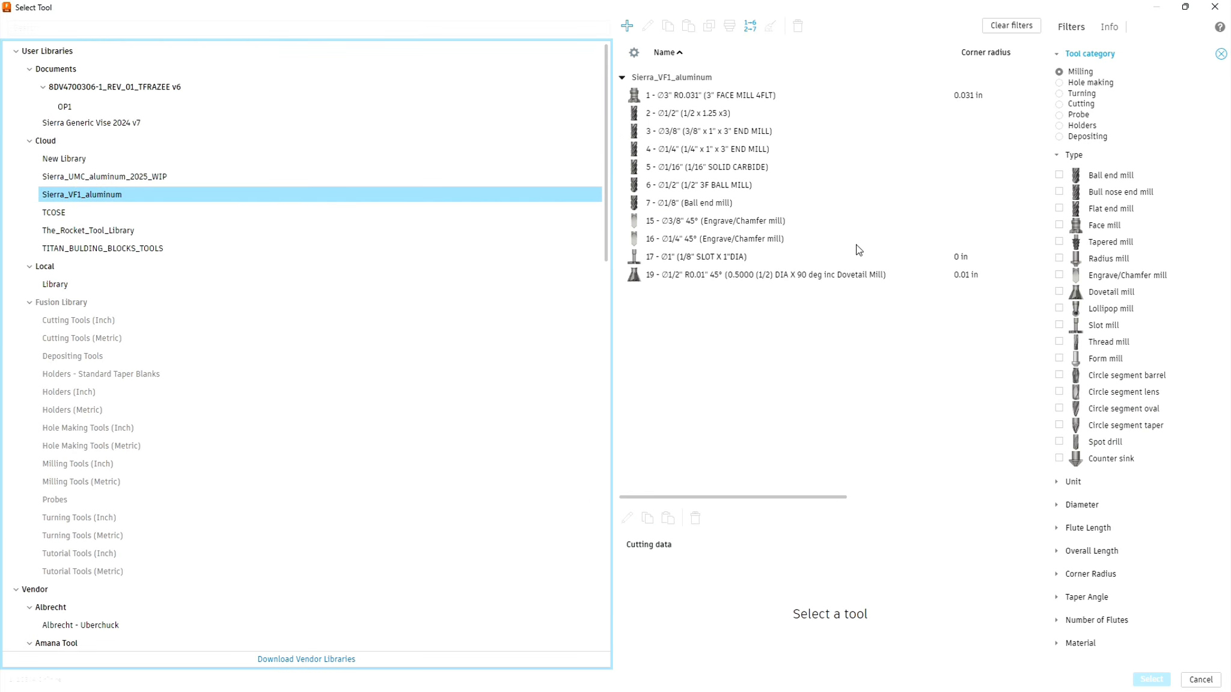
left_click(688, 149)
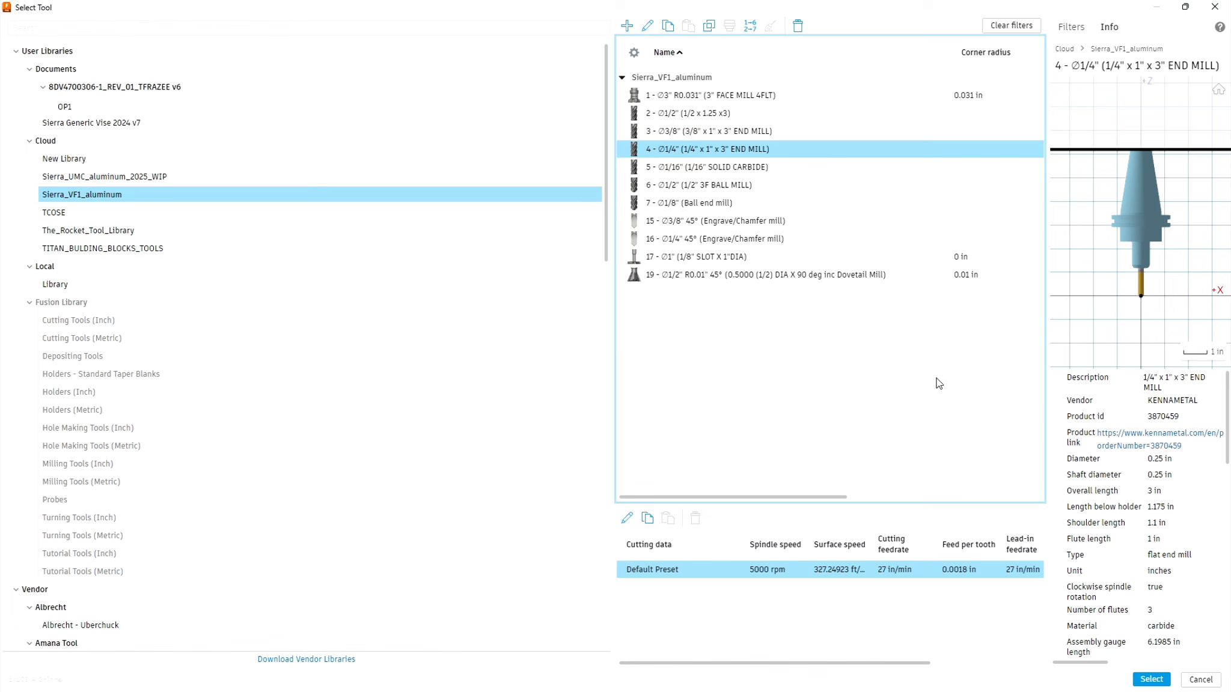
left_click(1152, 679)
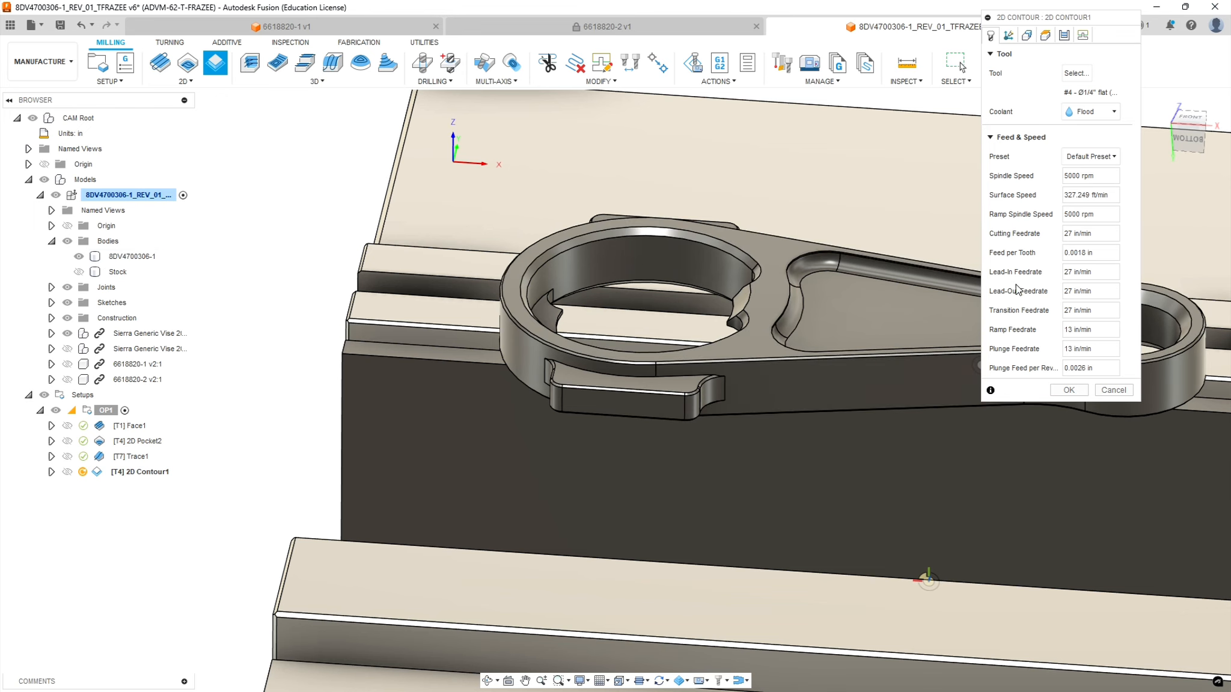
- Select the four-edge open chain where one side tab's top face meets the large ring's outer wall as the first contour
left_click(1023, 38)
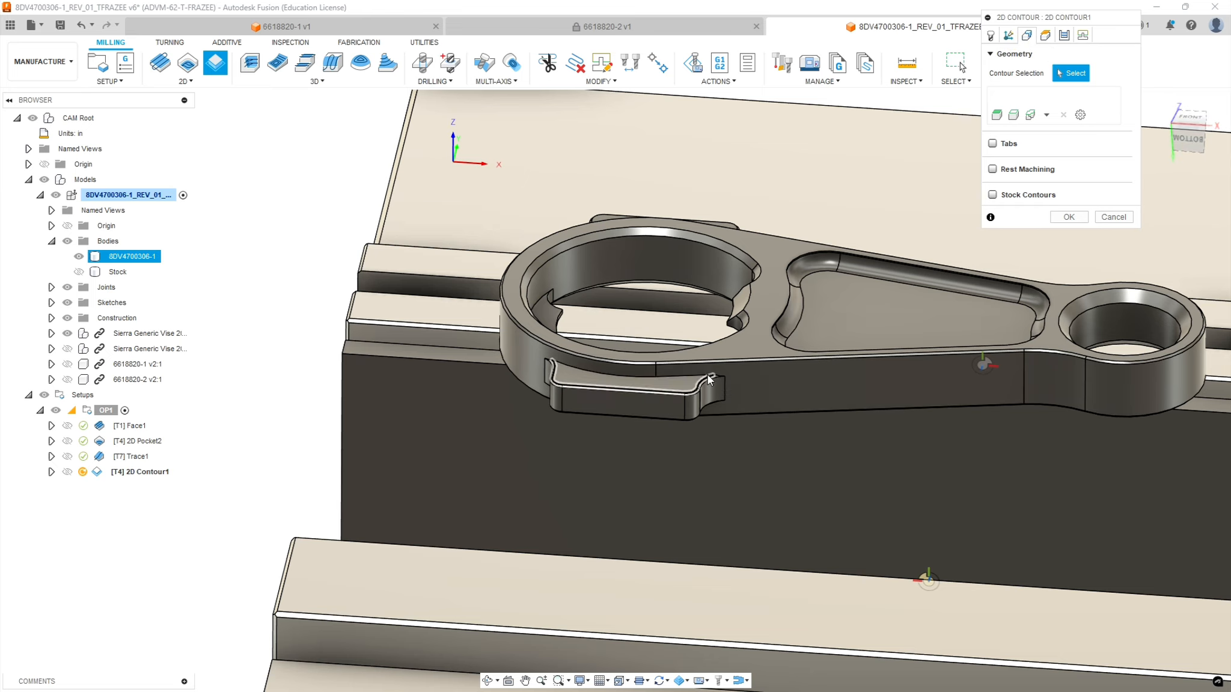
scroll(718, 374, "up", 5)
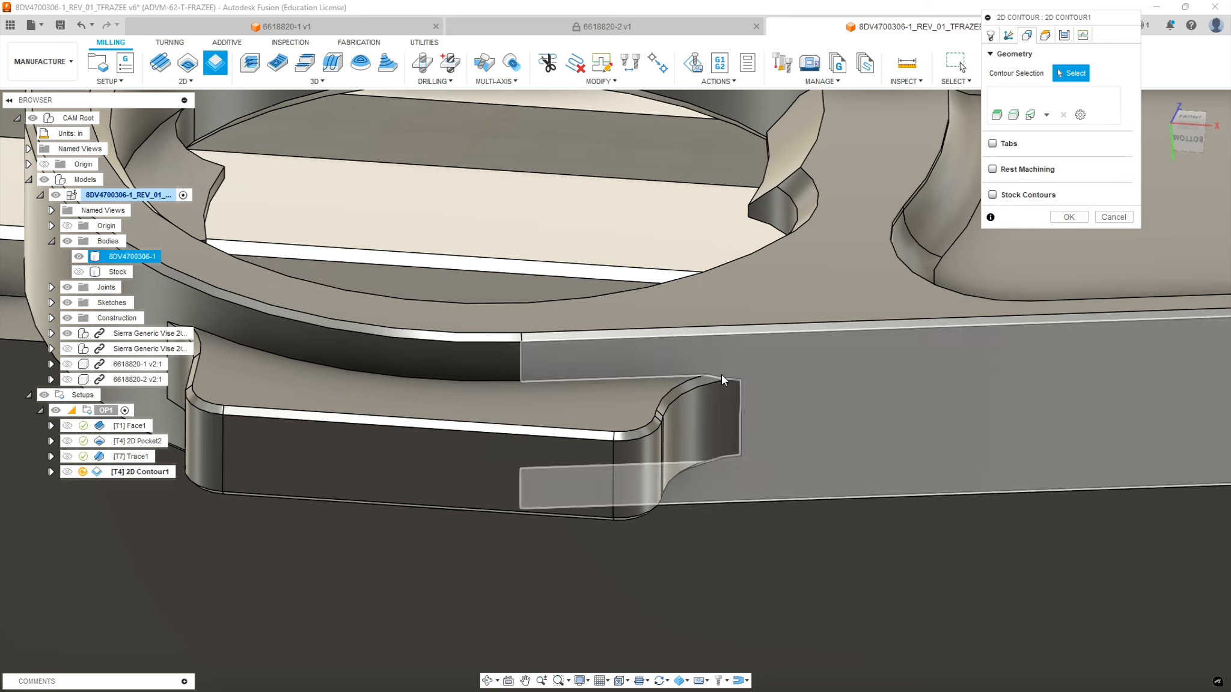
left_click(680, 375)
middle_click_drag(831, 401, 1217, 330, "shift")
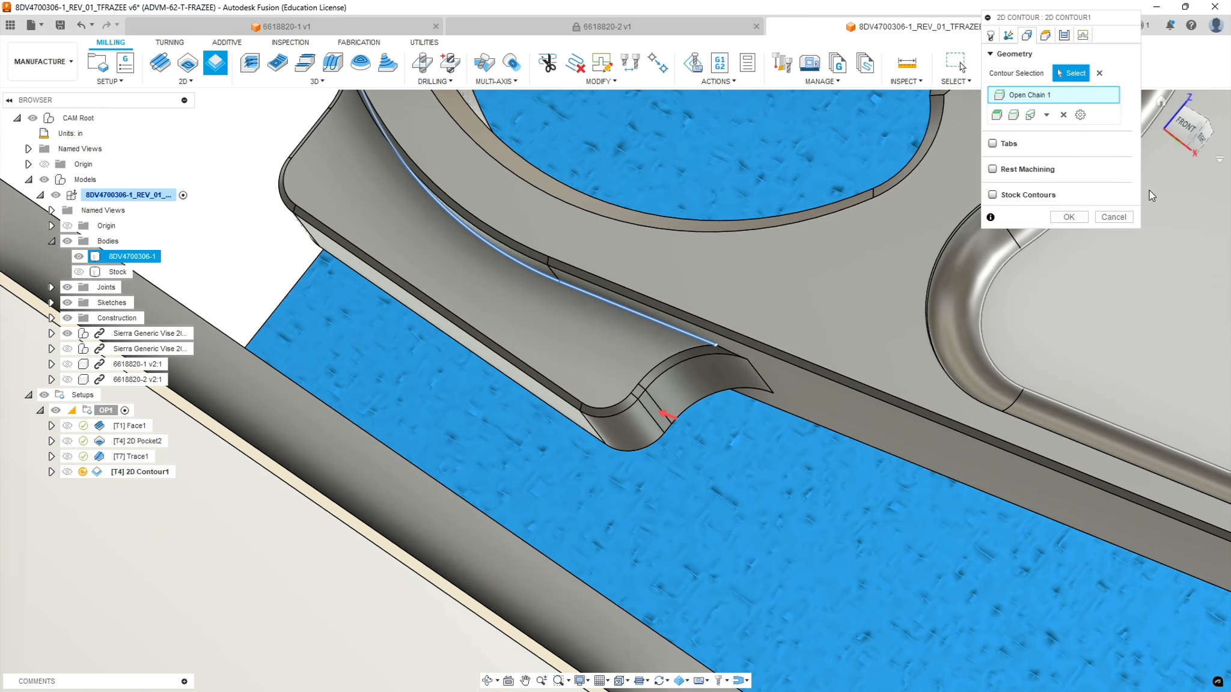
right_click(1036, 102)
left_click(1045, 111)
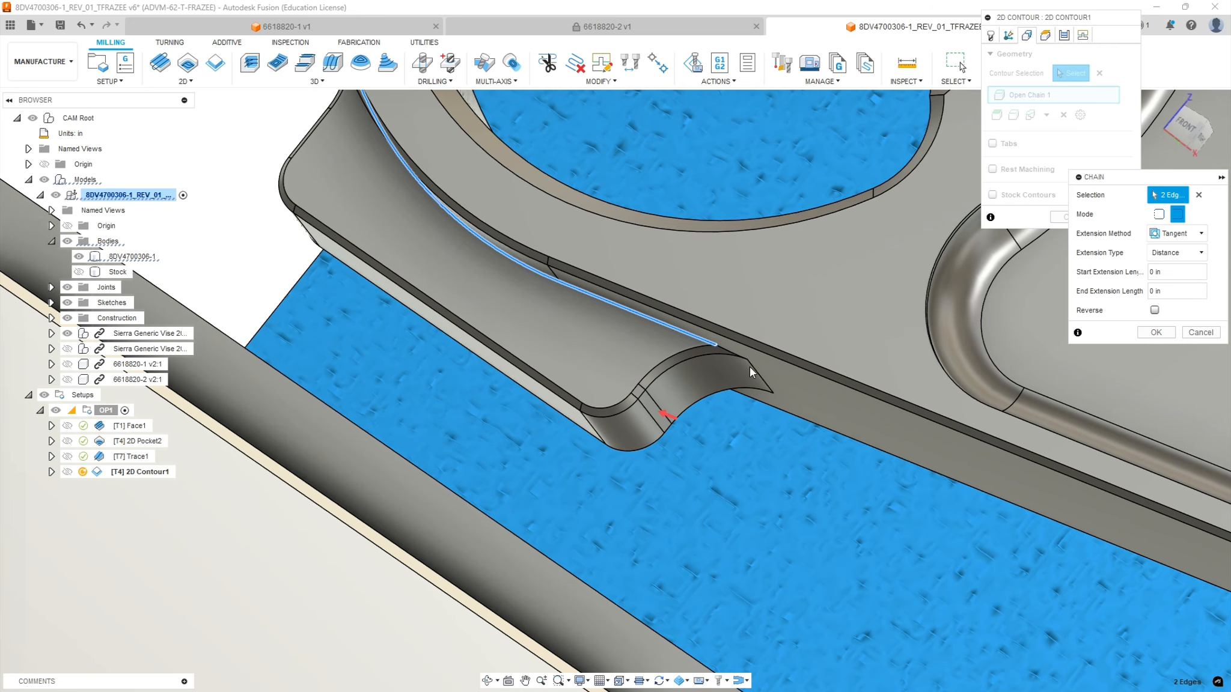
left_click(726, 353)
middle_click_drag(736, 387, 824, 387, "shift")
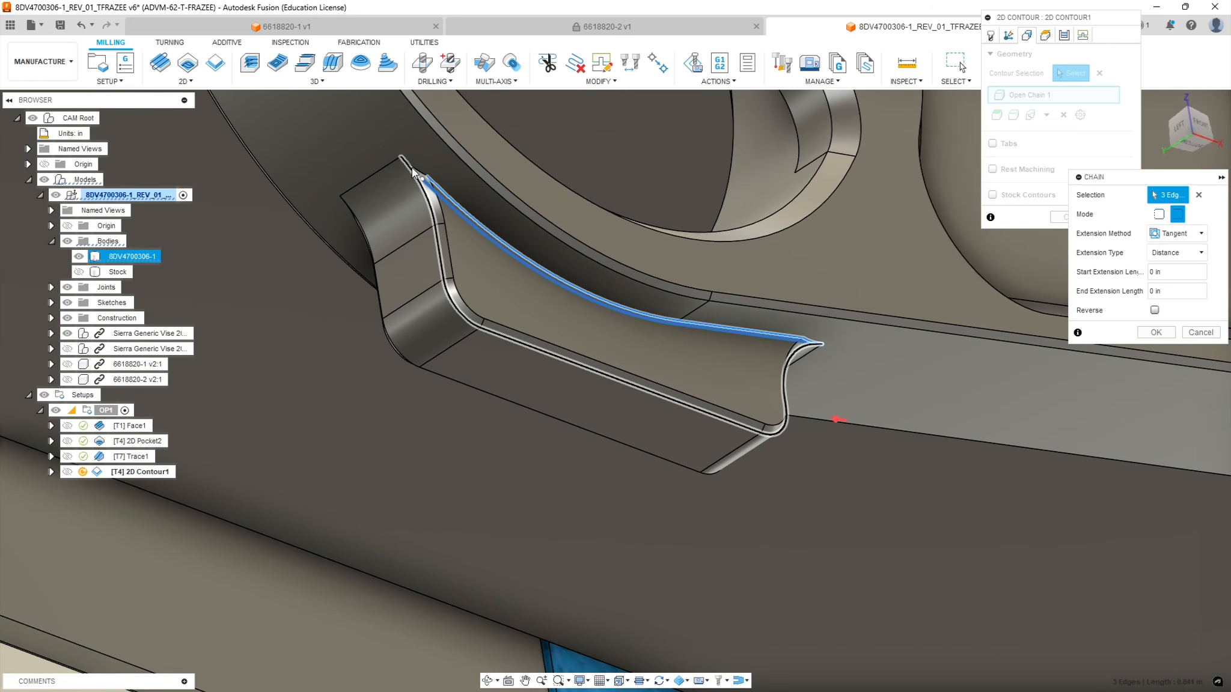
left_click(420, 172)
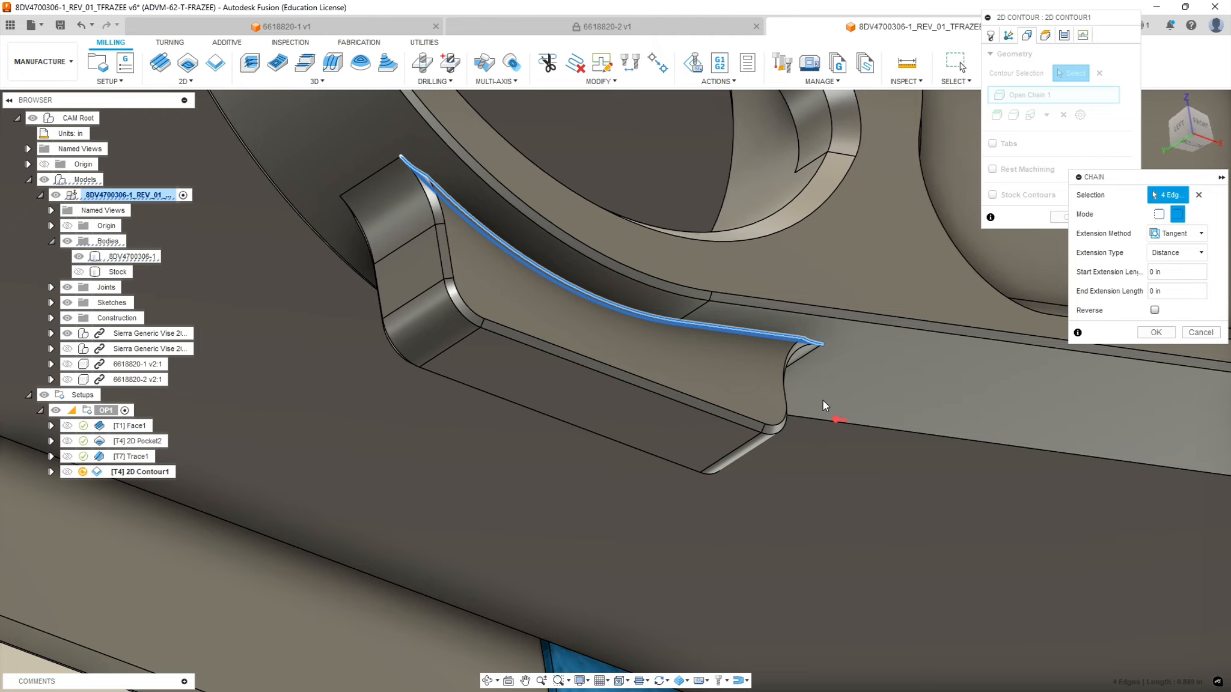
middle_click_drag(864, 402, 756, 388, "shift")
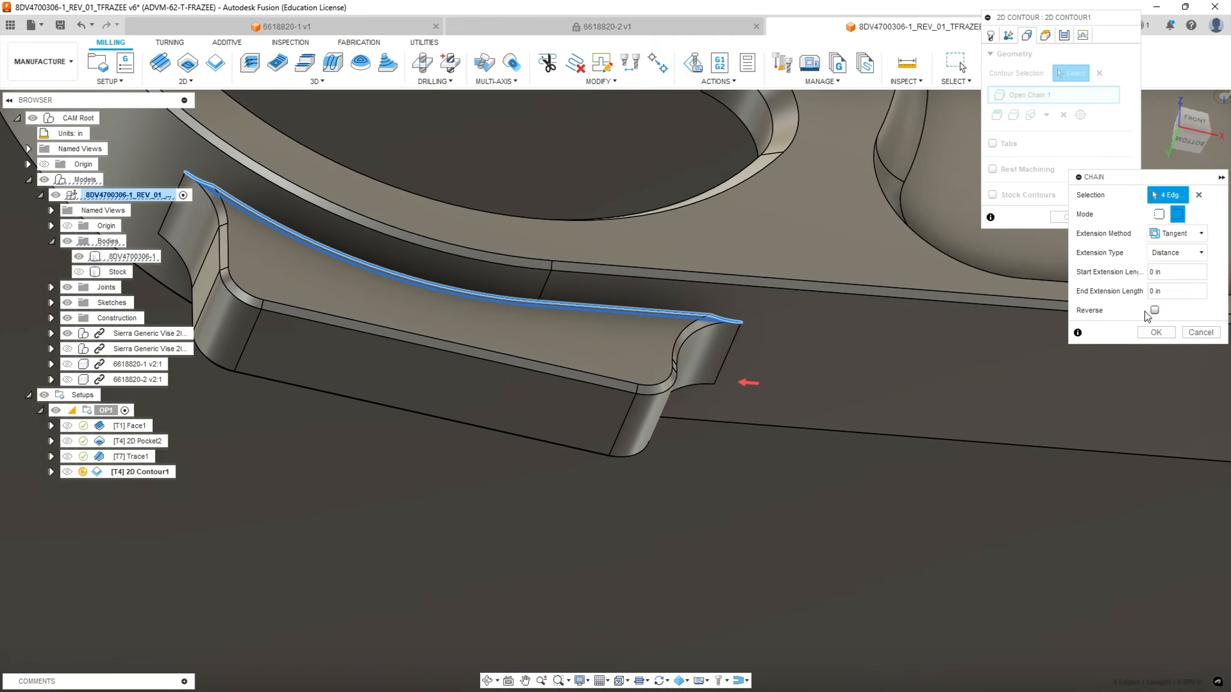
left_click(1155, 332)
- Add a second open contour chain from the four matching edges where the opposite side tab meets the large ring
scroll(637, 271, "down", 5)
middle_click_drag(628, 272, 607, 131, "shift")
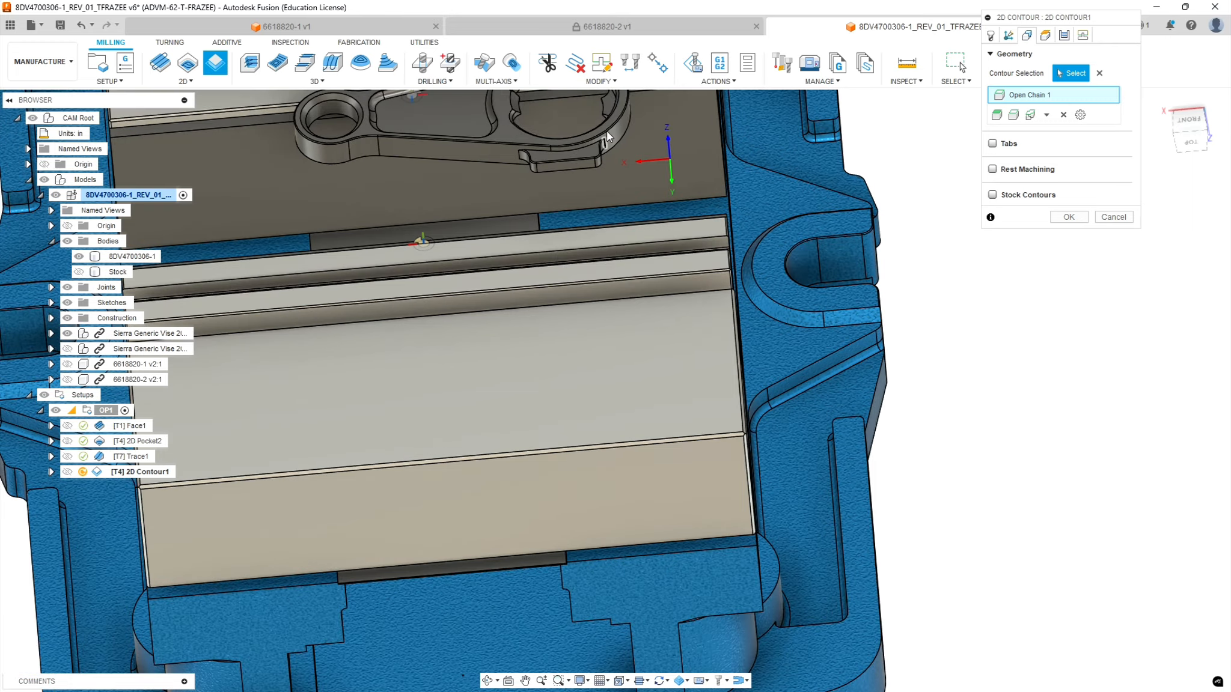
scroll(607, 131, "up", 8)
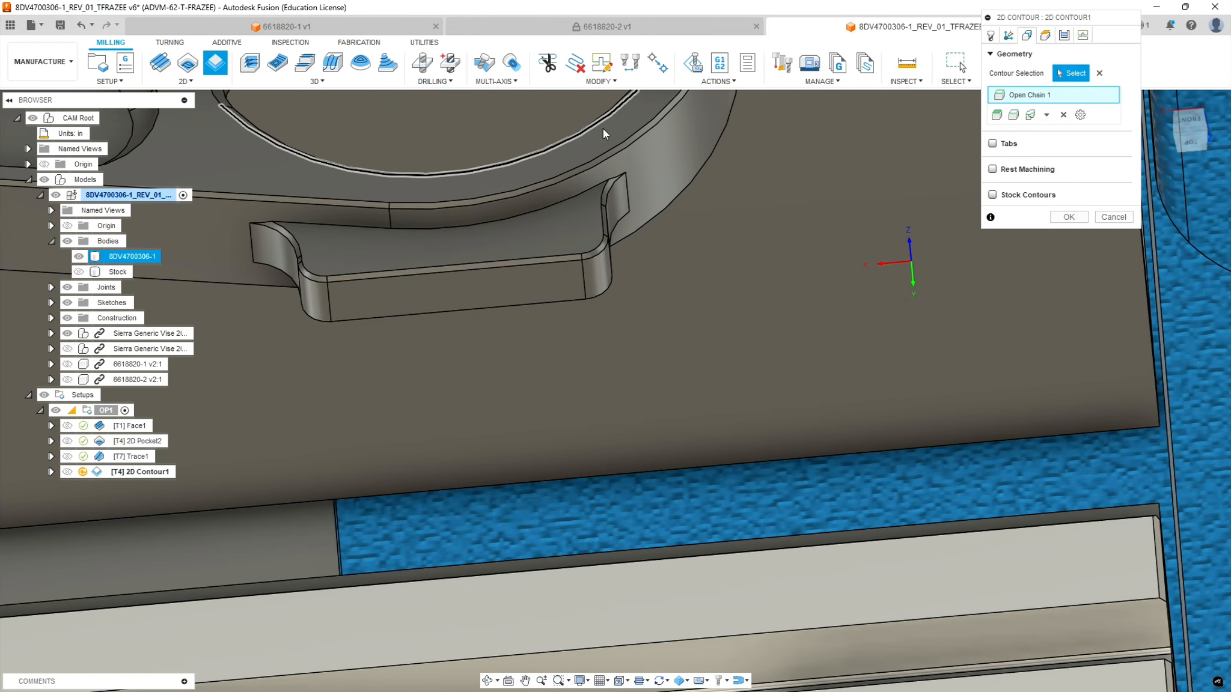
scroll(607, 129, "up", 1)
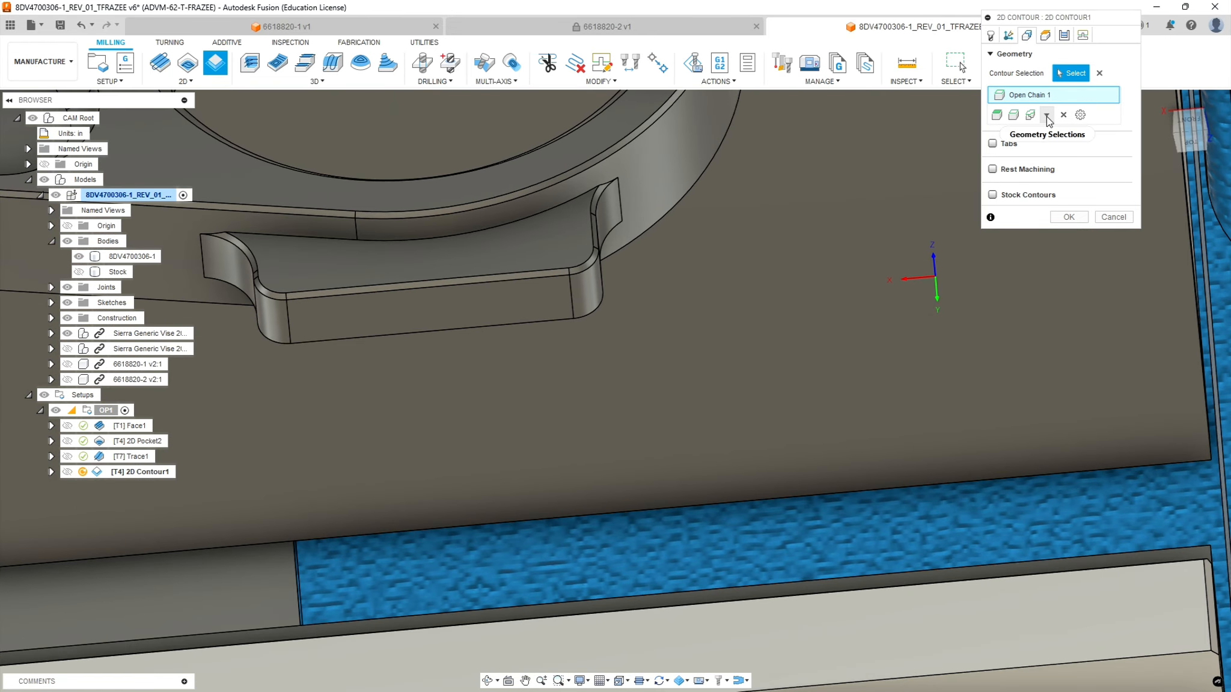
left_click(1014, 115)
left_click(1144, 218)
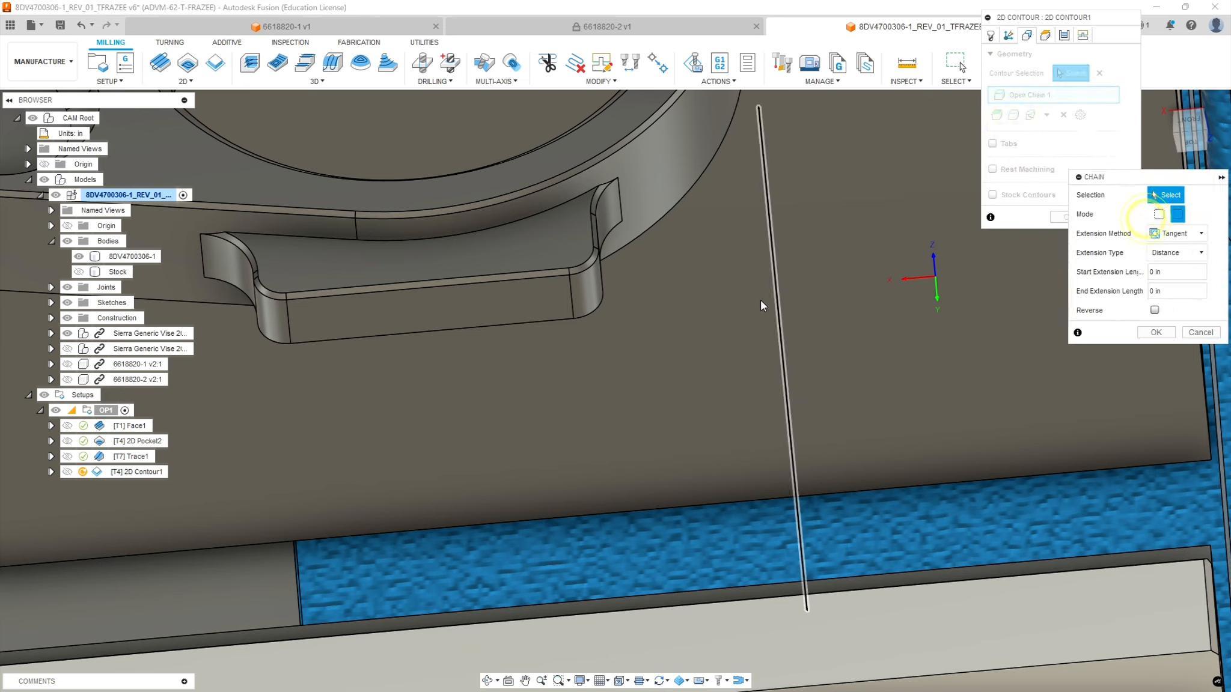
left_click(609, 184)
left_click(583, 194)
left_click(321, 238)
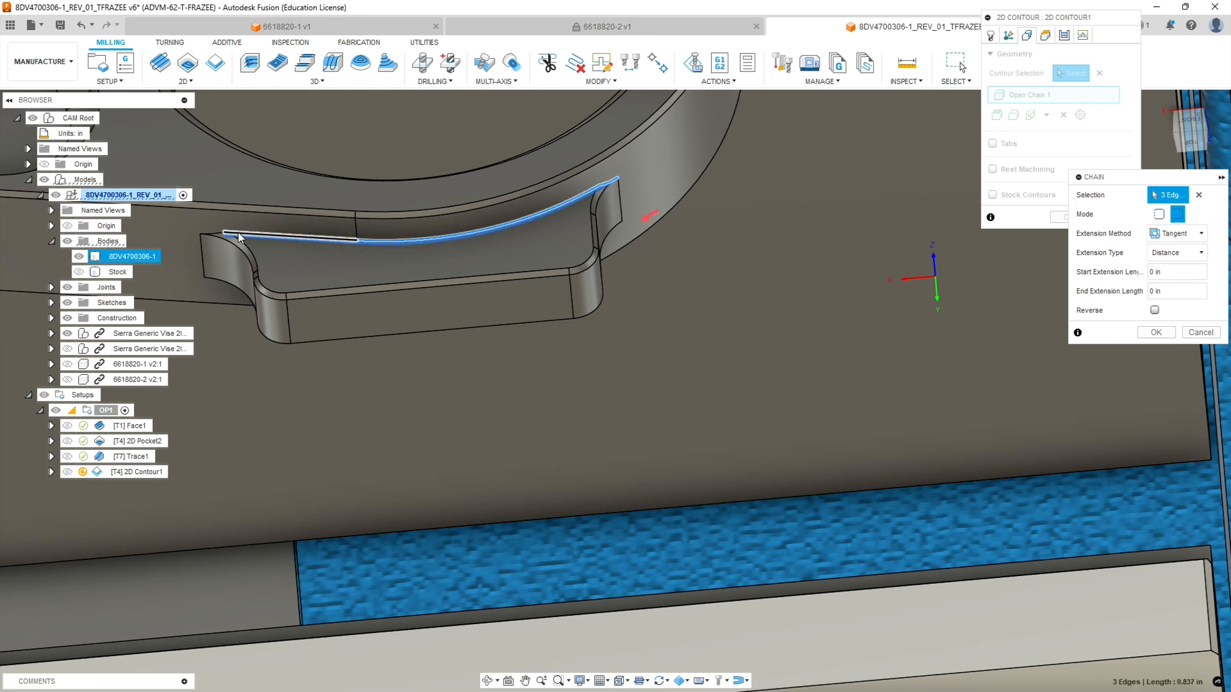
left_click(218, 230)
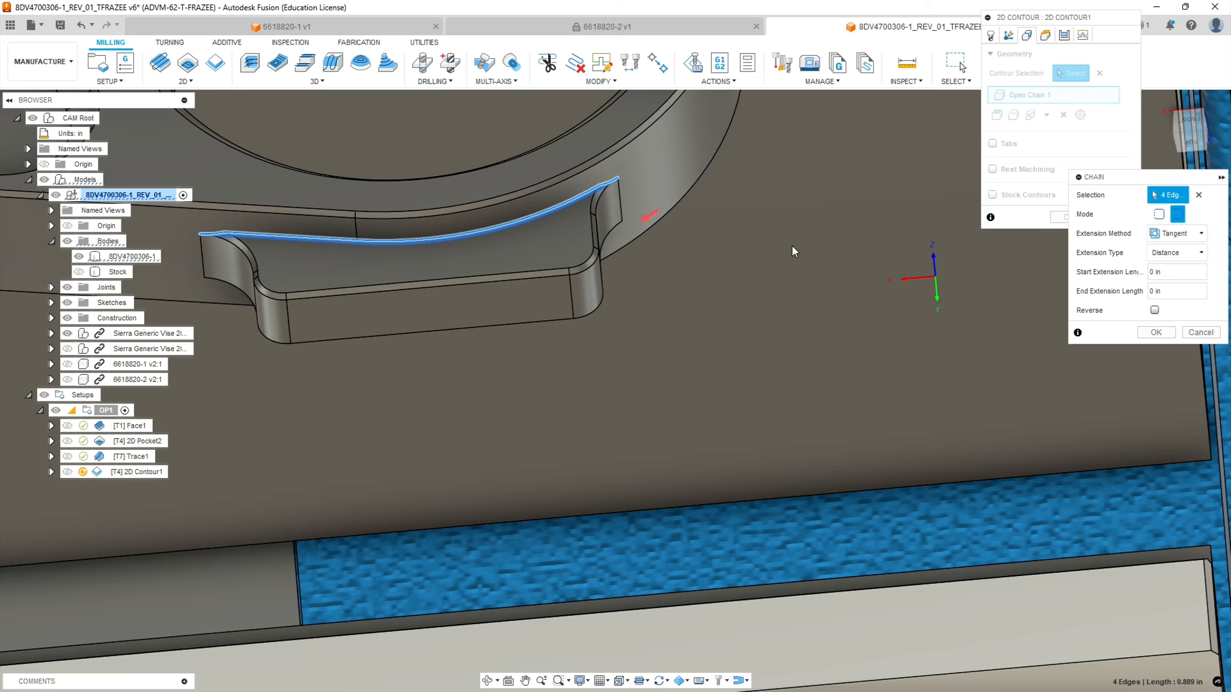
left_click(1155, 332)
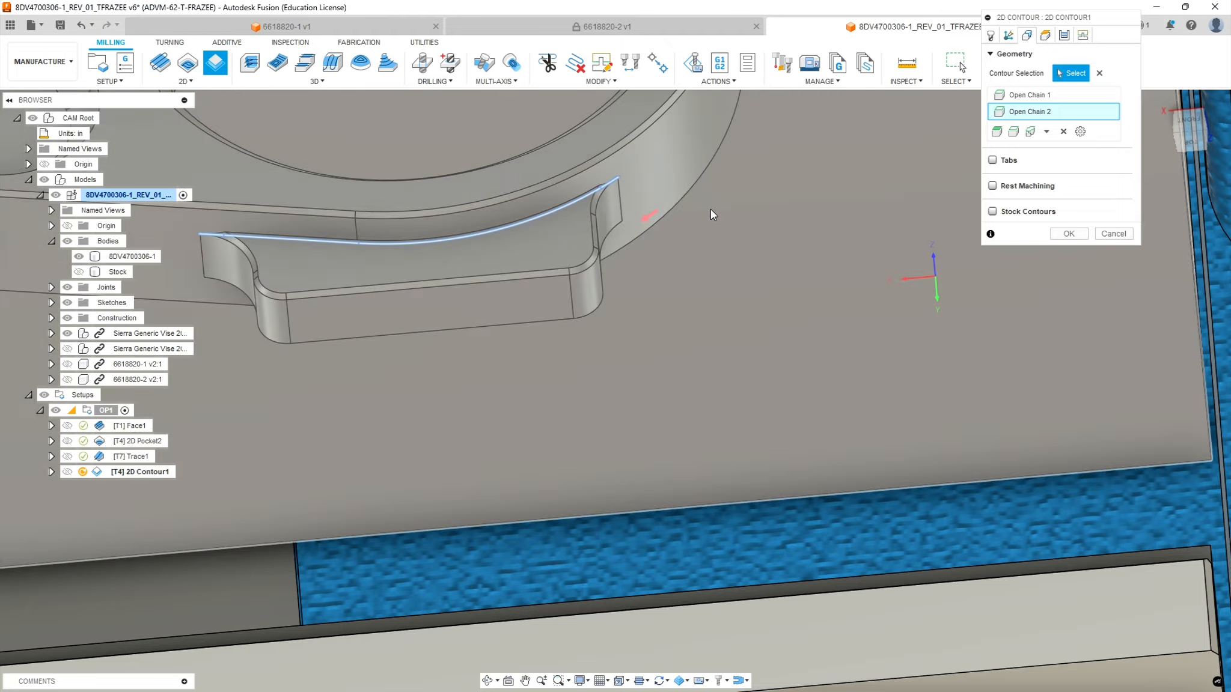
- Reference both the retract height and the top height to Model Top instead of Stock Top
middle_click_drag(710, 210, 730, 238, "shift")
scroll(729, 237, "down", 3)
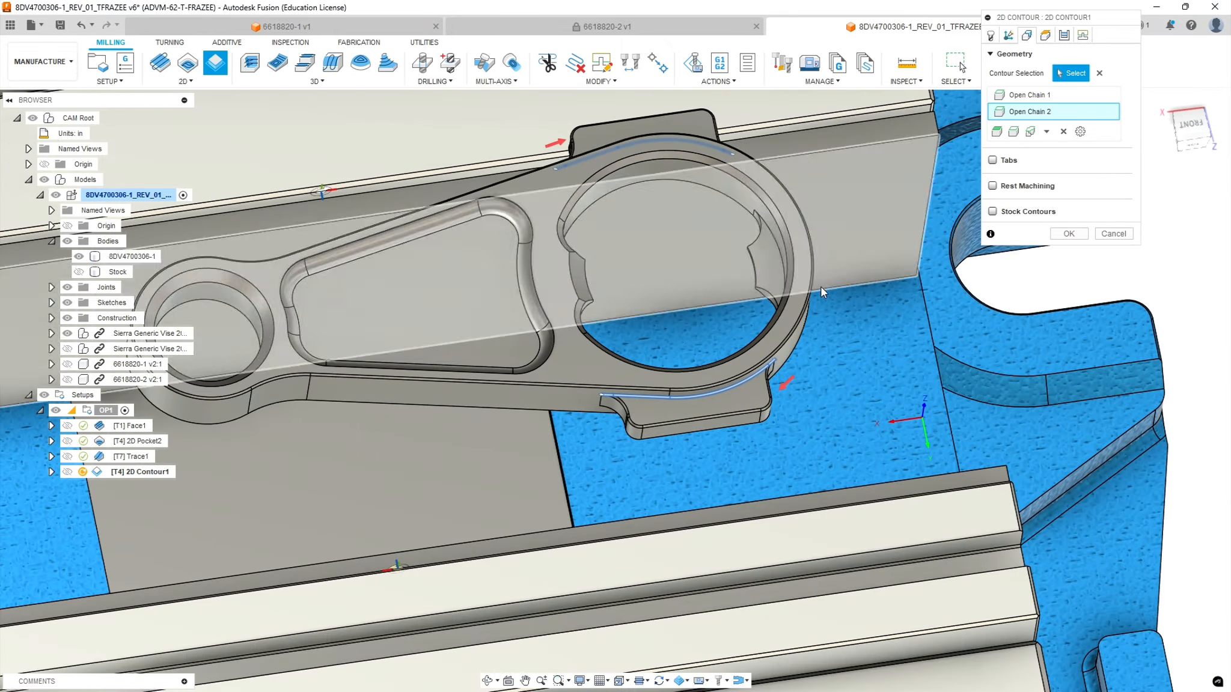
middle_click_drag(820, 287, 938, 252, "shift")
left_click(1046, 36)
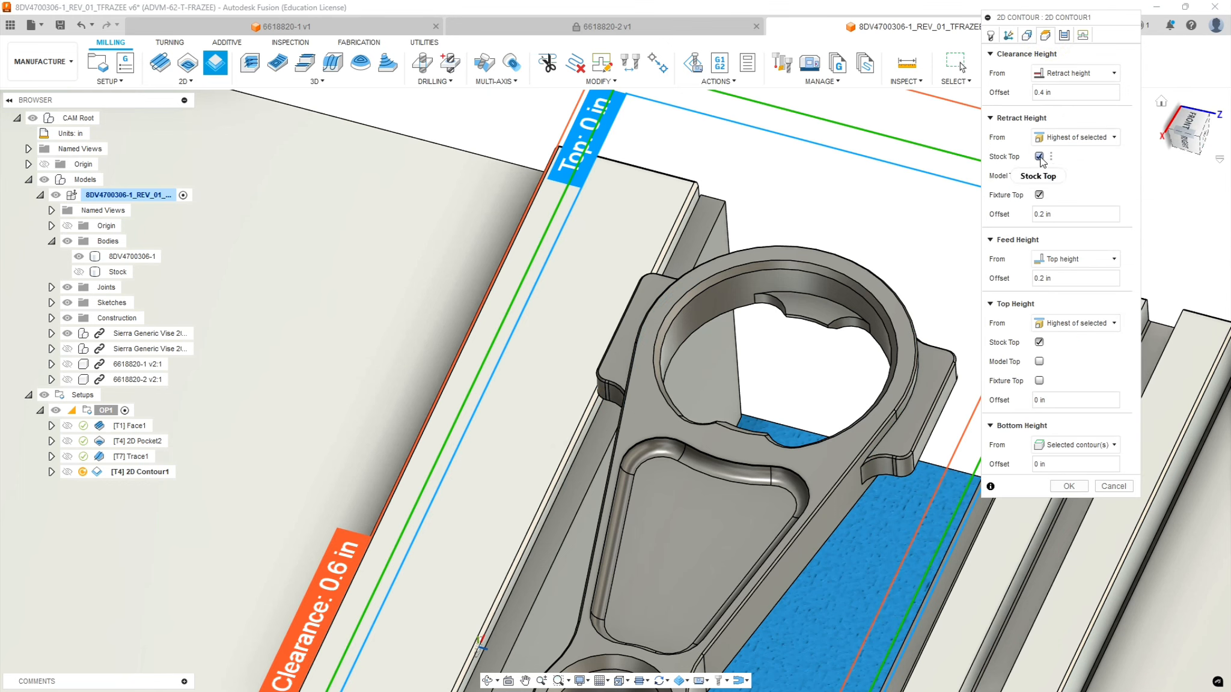
left_click(1039, 157)
left_click(1039, 176)
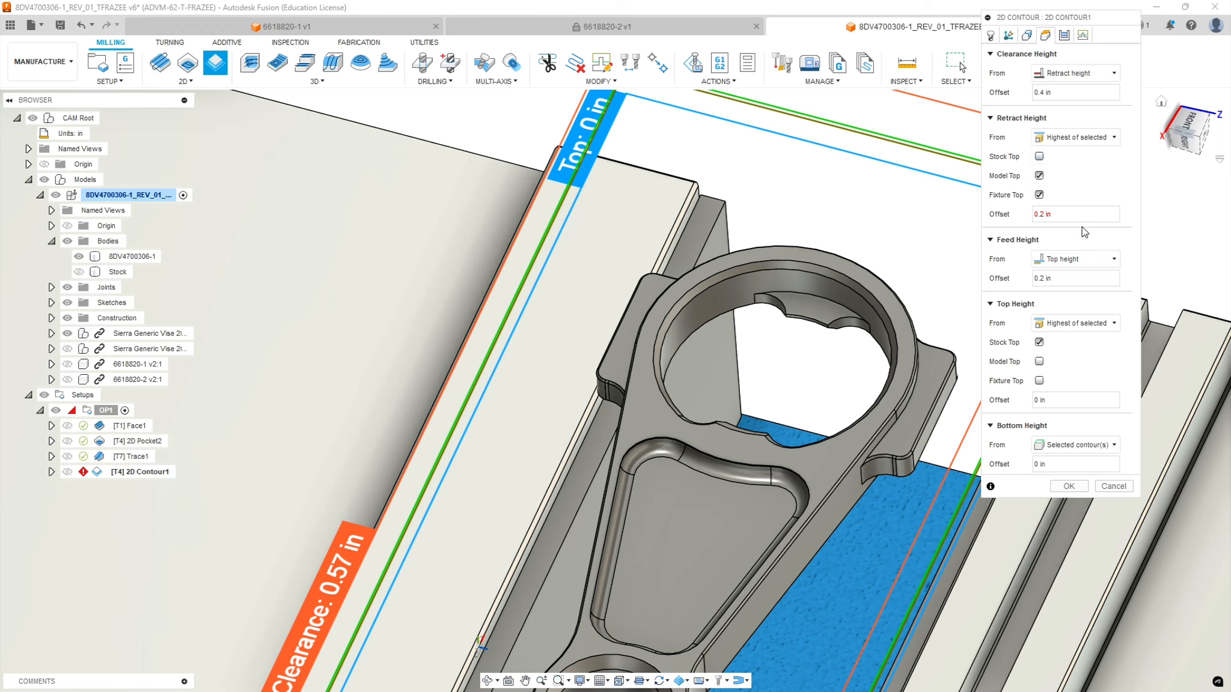
left_click(1039, 341)
left_click(1039, 361)
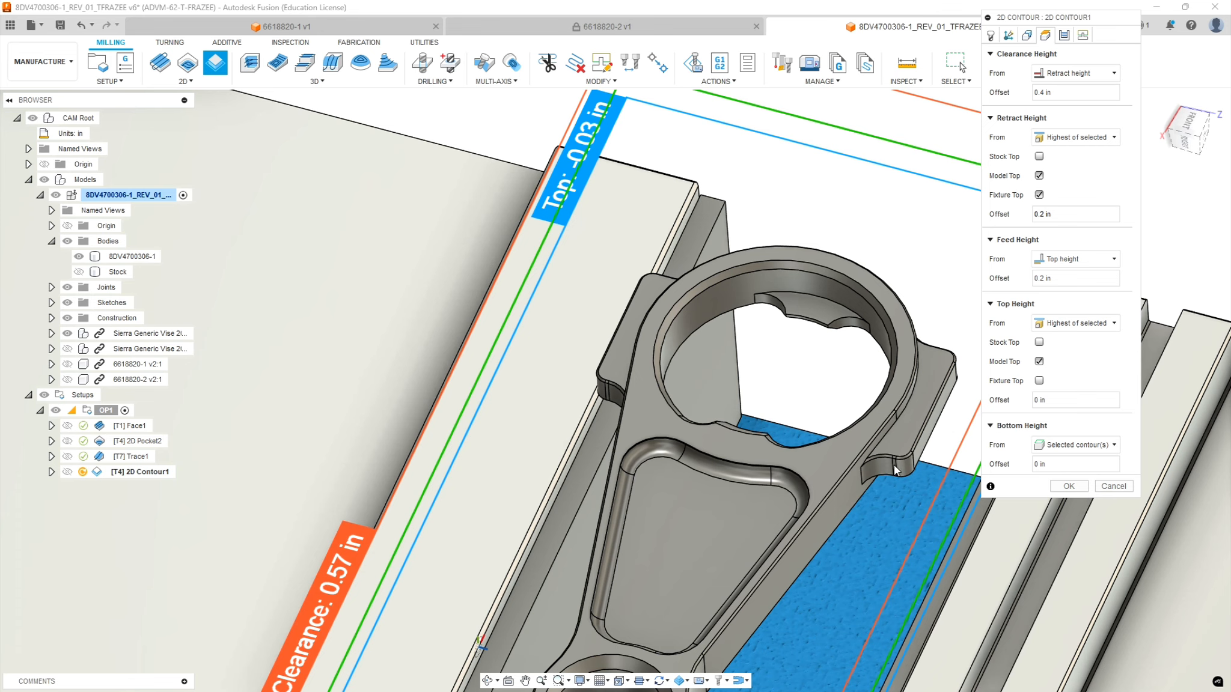
- Set the bottom height from a selection, using the top face of the large ring's side tab
scroll(863, 463, "up", 4)
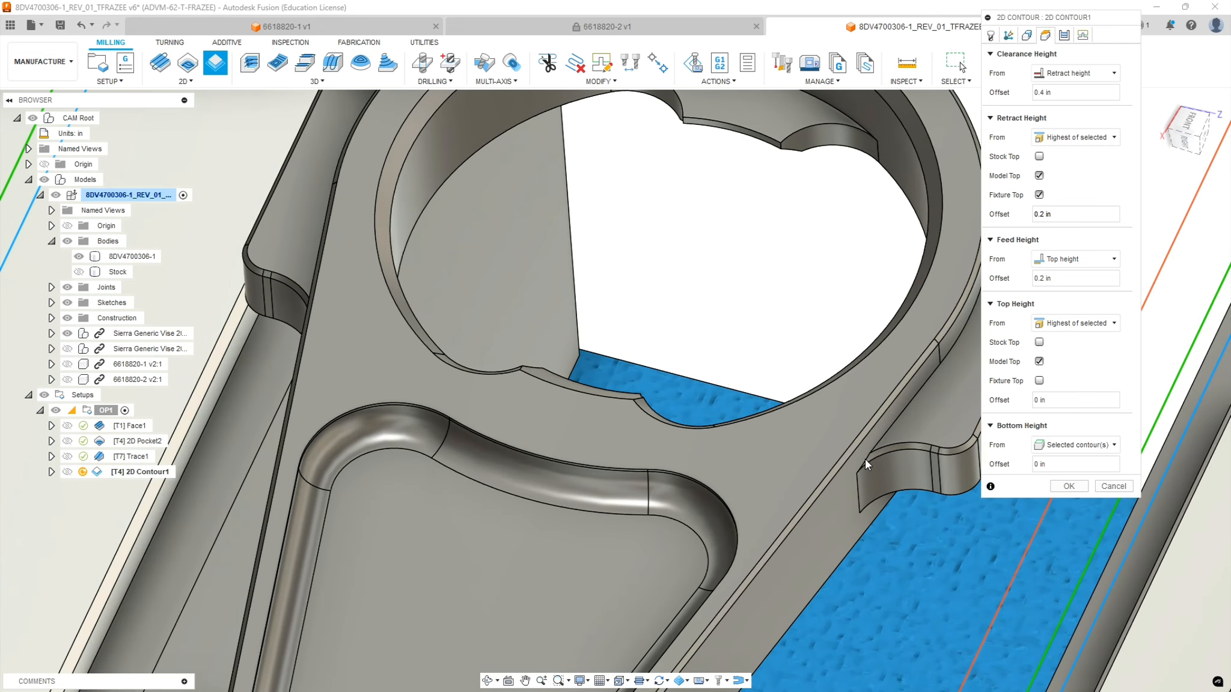
scroll(853, 454, "down", 5)
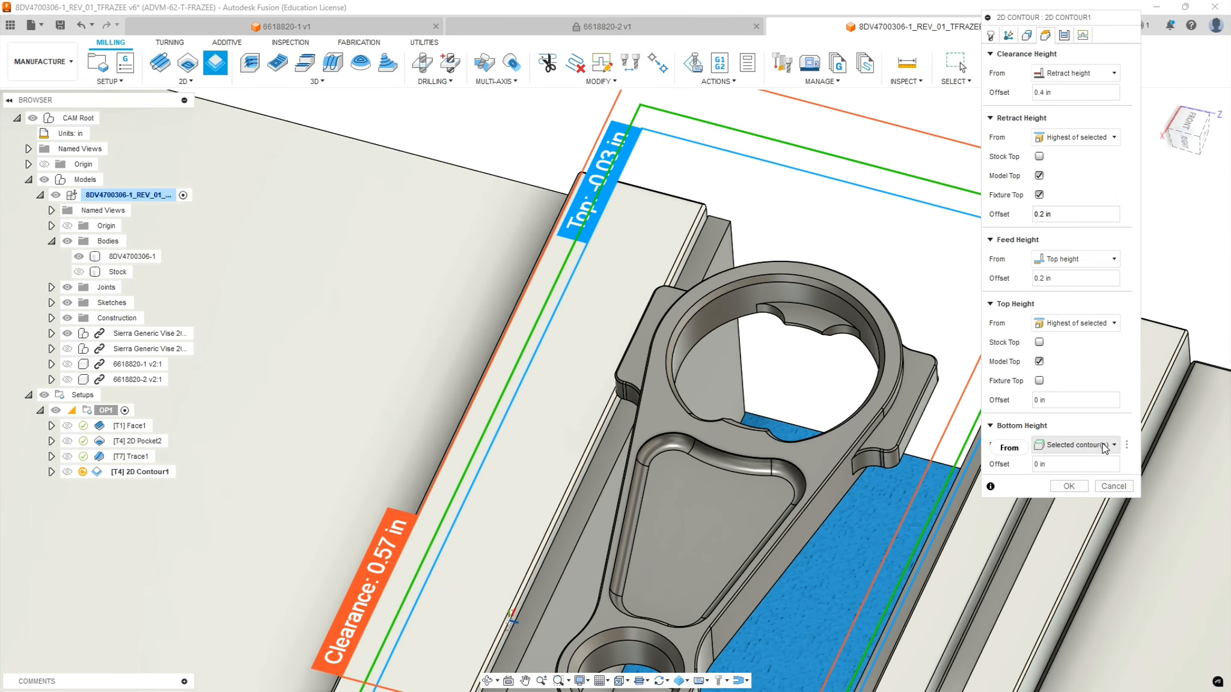
left_click(1079, 445)
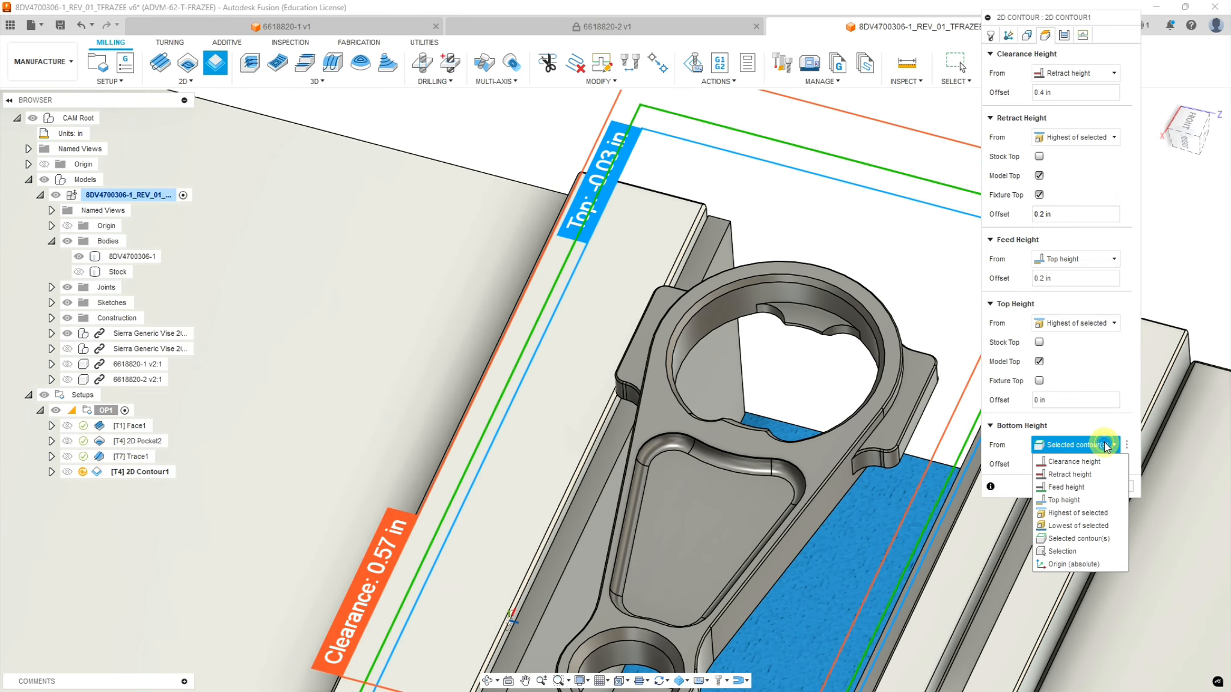
left_click(1062, 551)
left_click(923, 377)
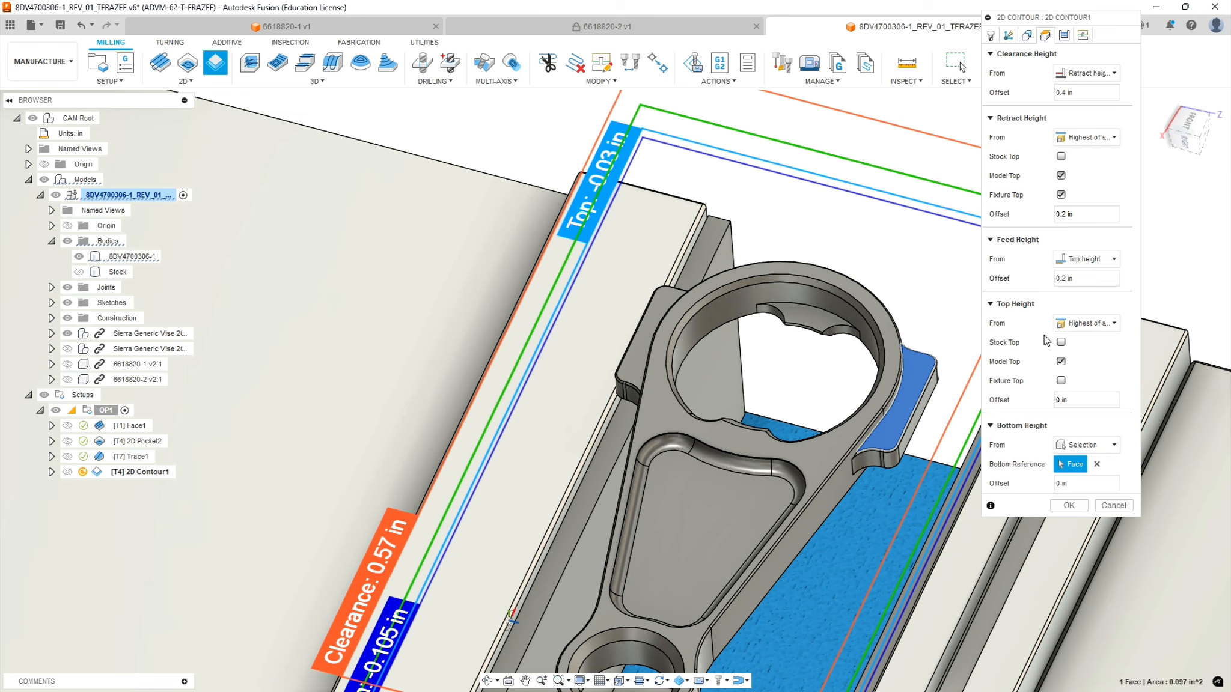
- Set the contour's compensation type to Wear
left_click(1064, 36)
left_click(1073, 113)
left_click(1082, 153)
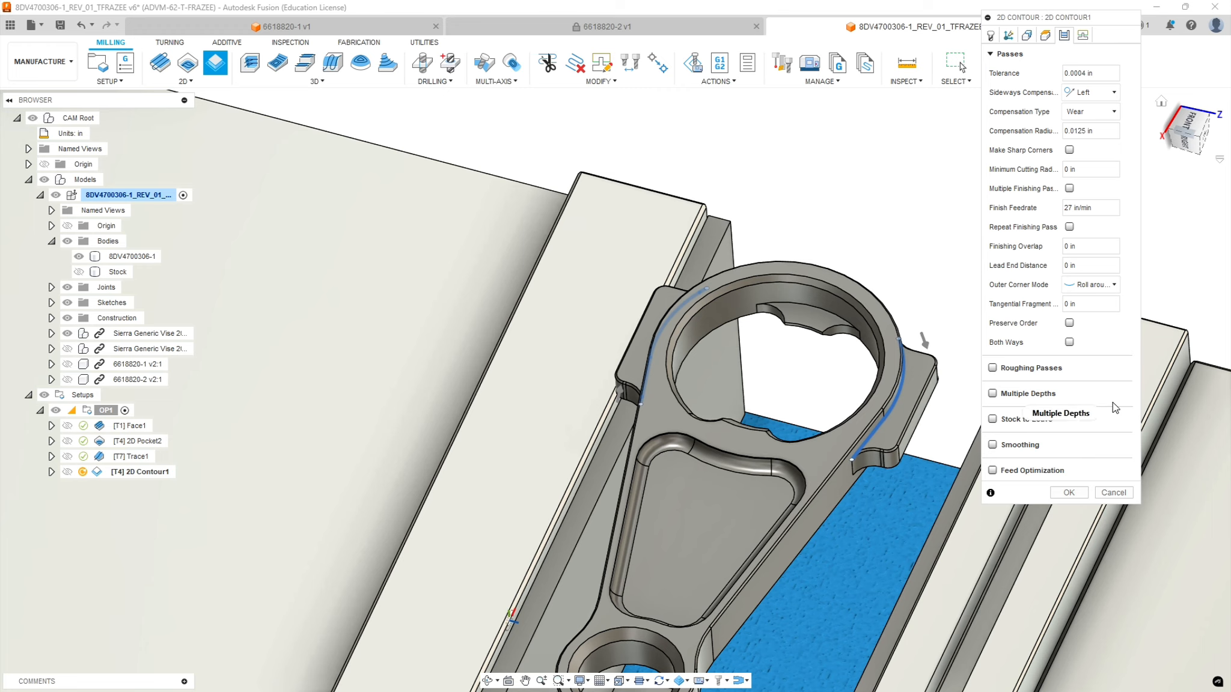
- Enable Roughing Passes and turn on Multiple Depths with 1 finishing stepdown
left_click(992, 368)
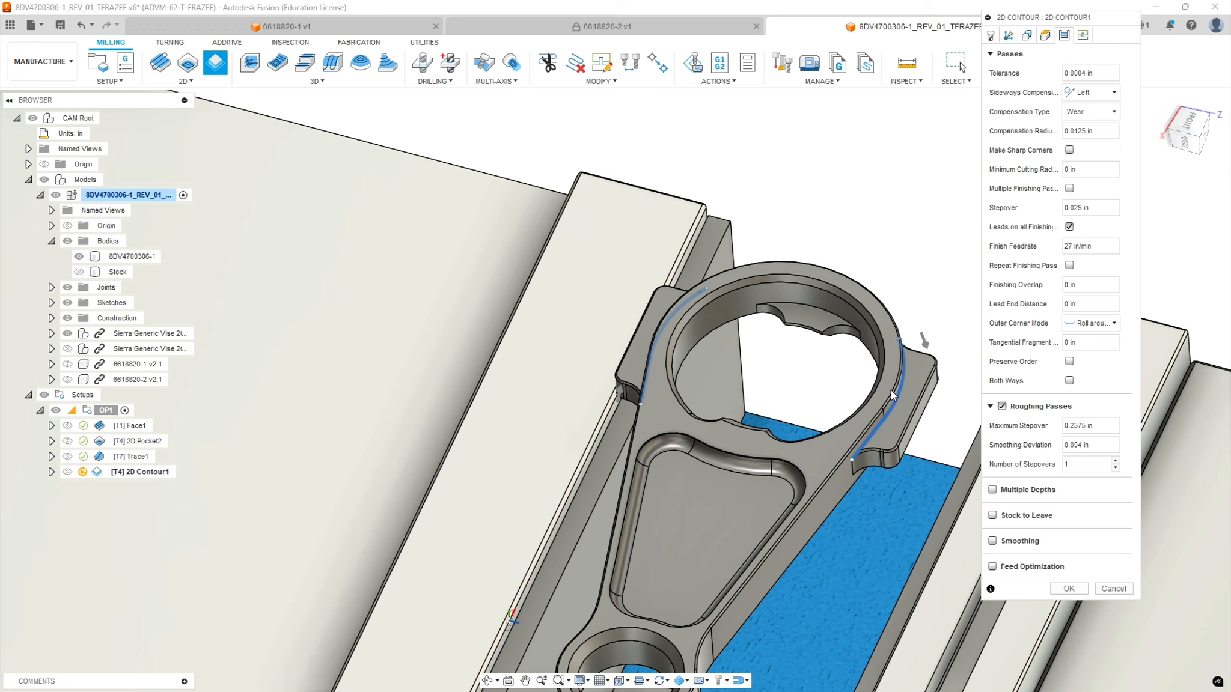
left_click(993, 490)
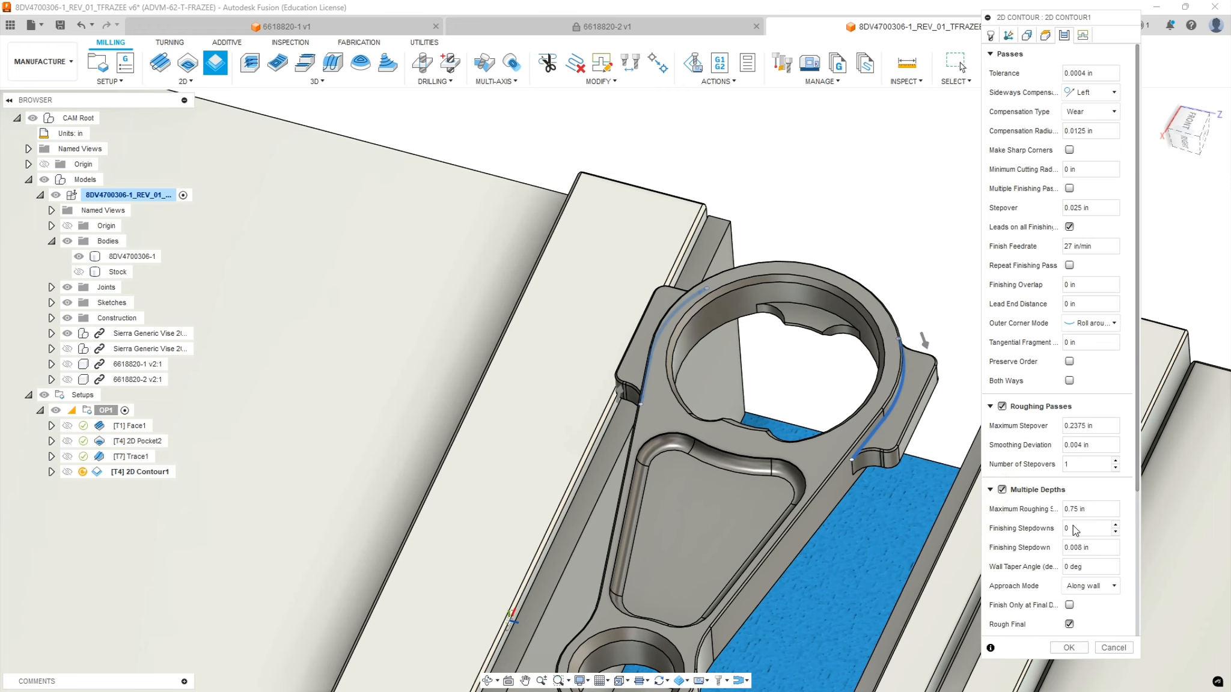
double_click(1071, 530)
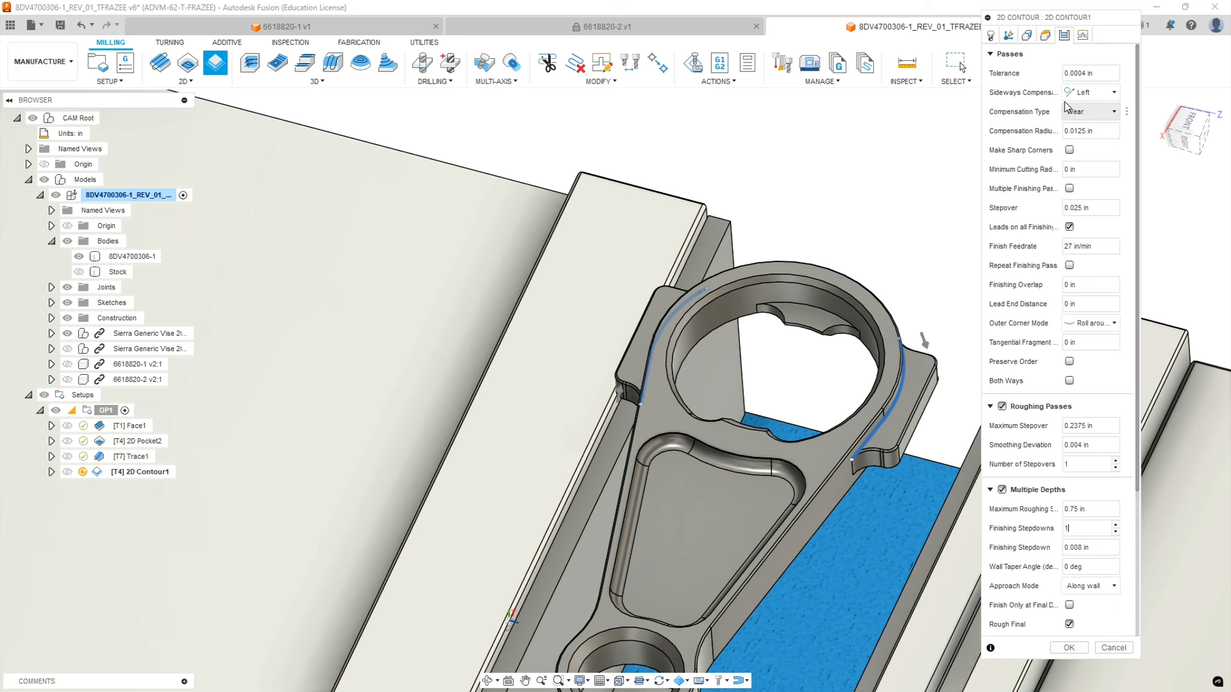
- Set the lead-in sweep angle to 30 deg and the vertical lead-in radius to 0, and generate the 2D Contour toolpath
left_click(1082, 35)
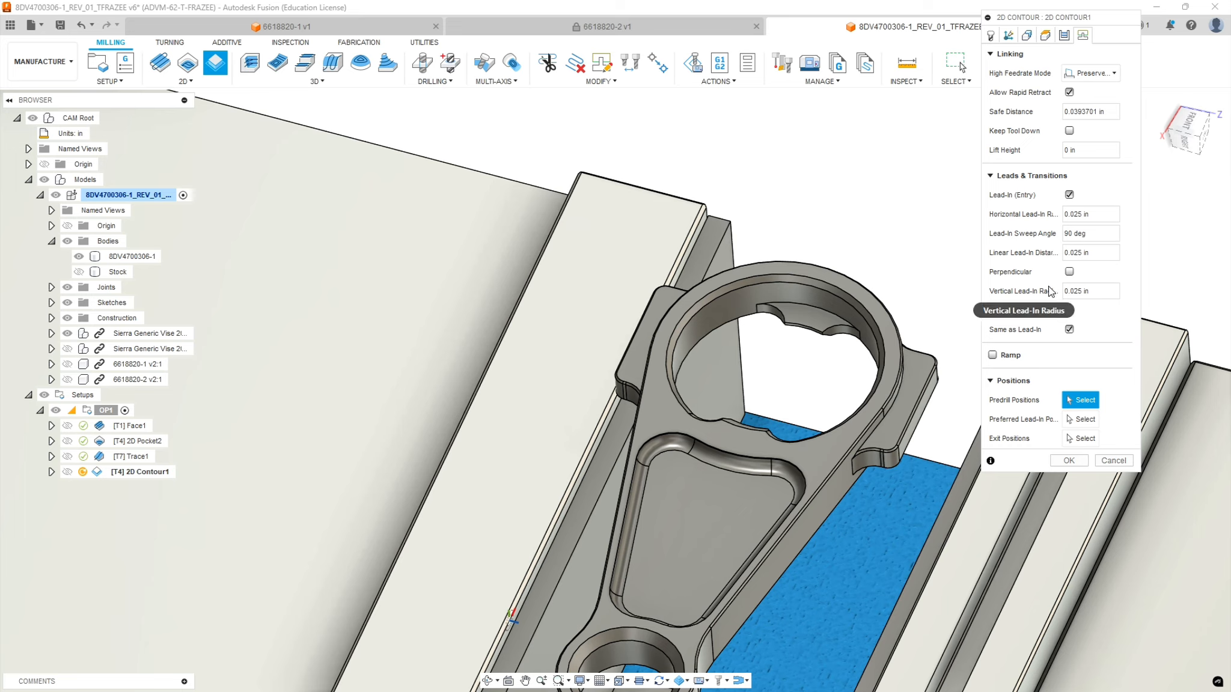
double_click(1073, 234)
type("30")
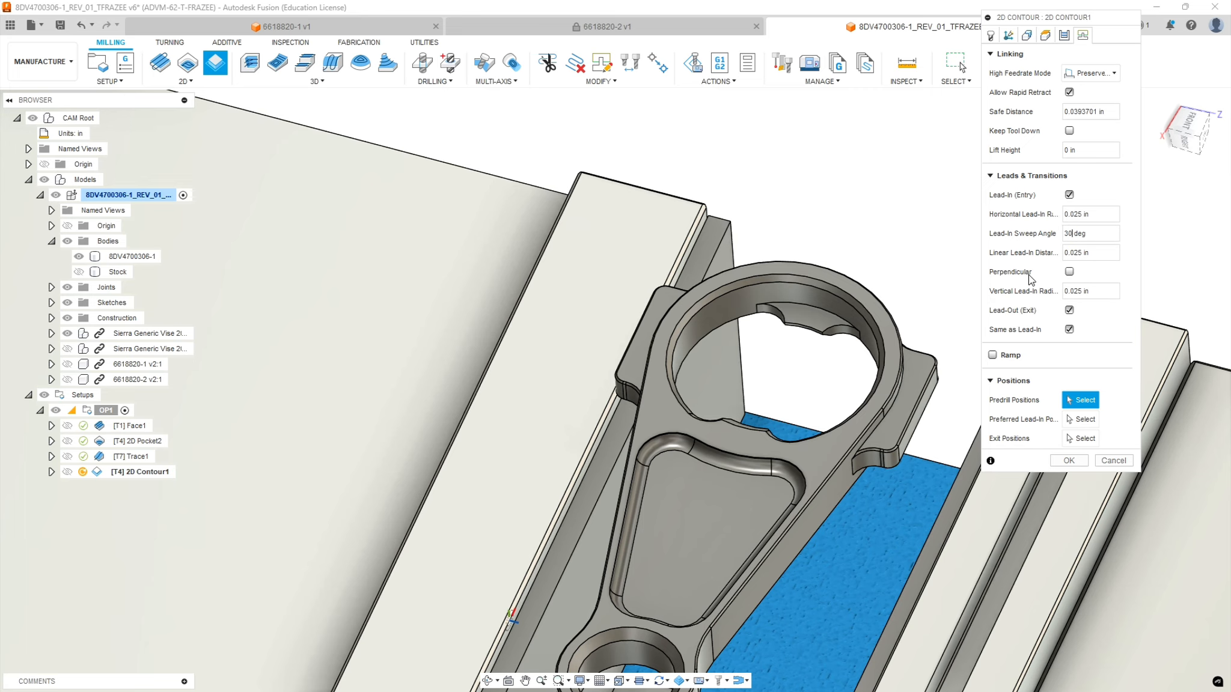
double_click(1089, 292)
type("0")
left_click(1070, 459)
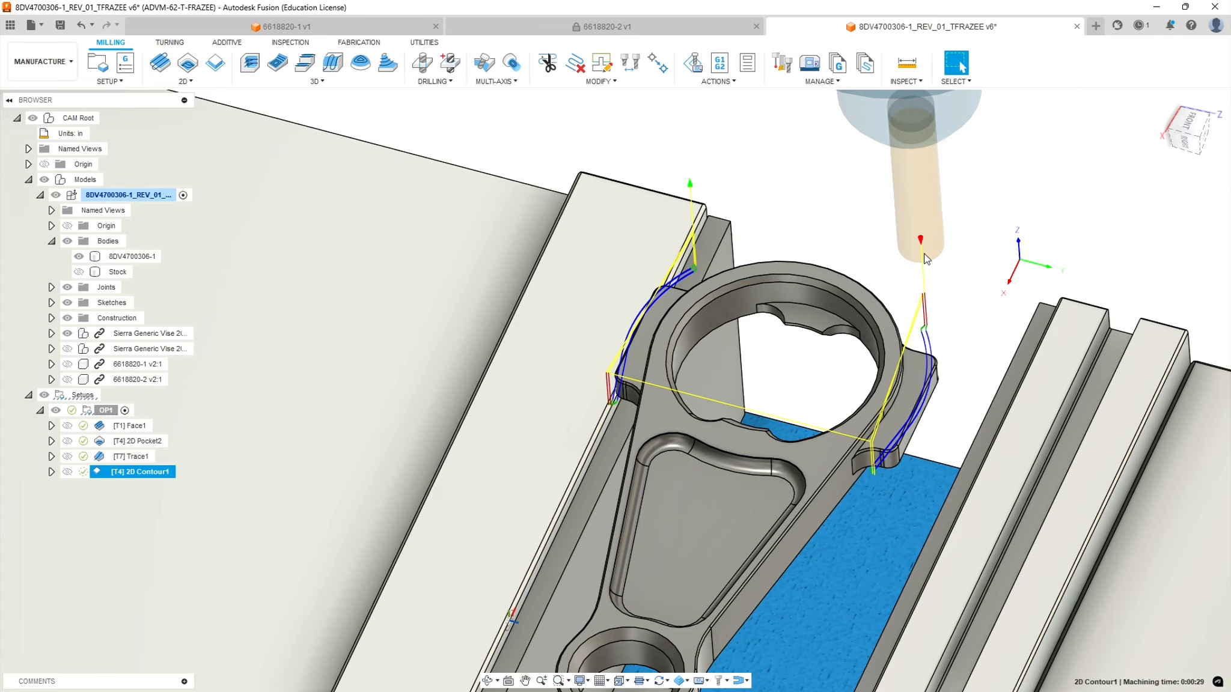
- Inspect the 2D Contour toolpath's leads and passes along both side tabs against the in-process stock
middle_click_drag(968, 295, 960, 377, "shift")
middle_click_drag(998, 325, 1097, 521, "shift")
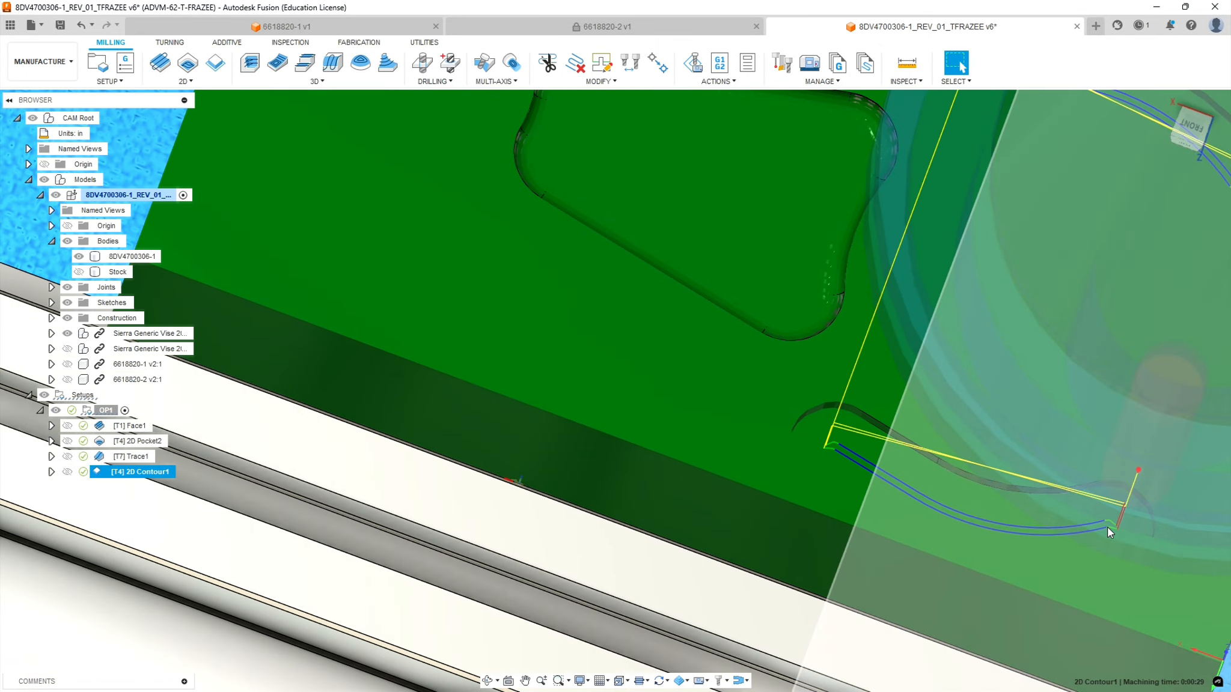
scroll(1121, 533, "up", 5)
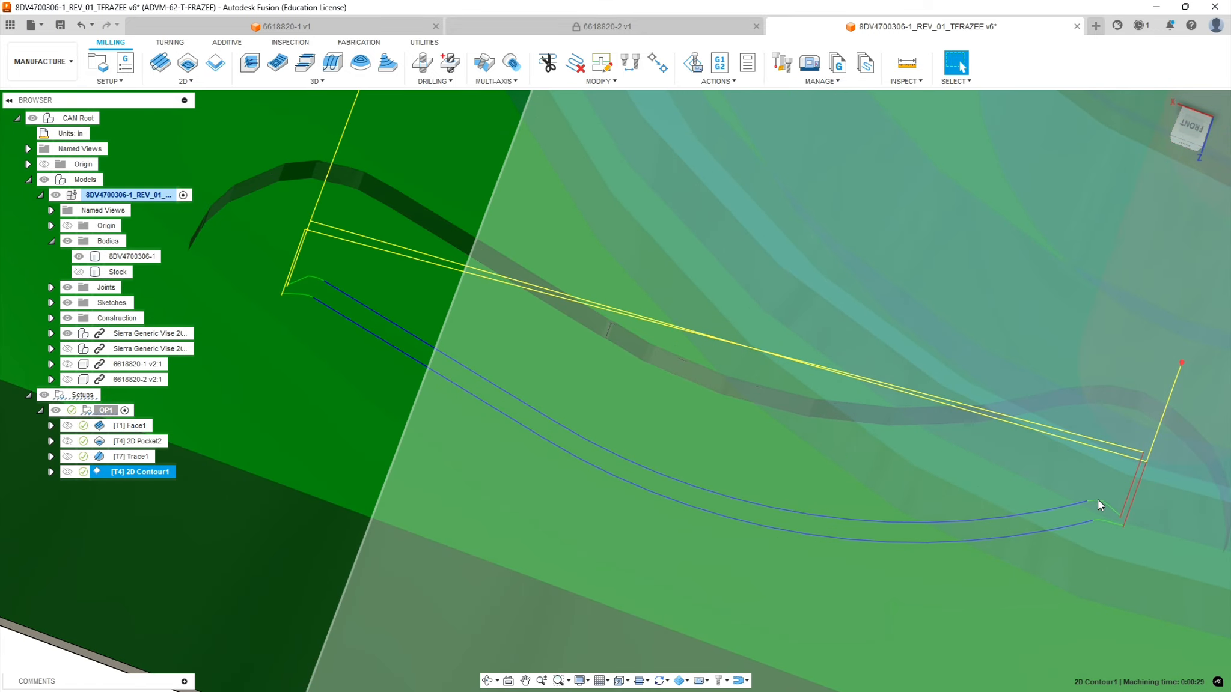
scroll(1123, 504, "down", 5)
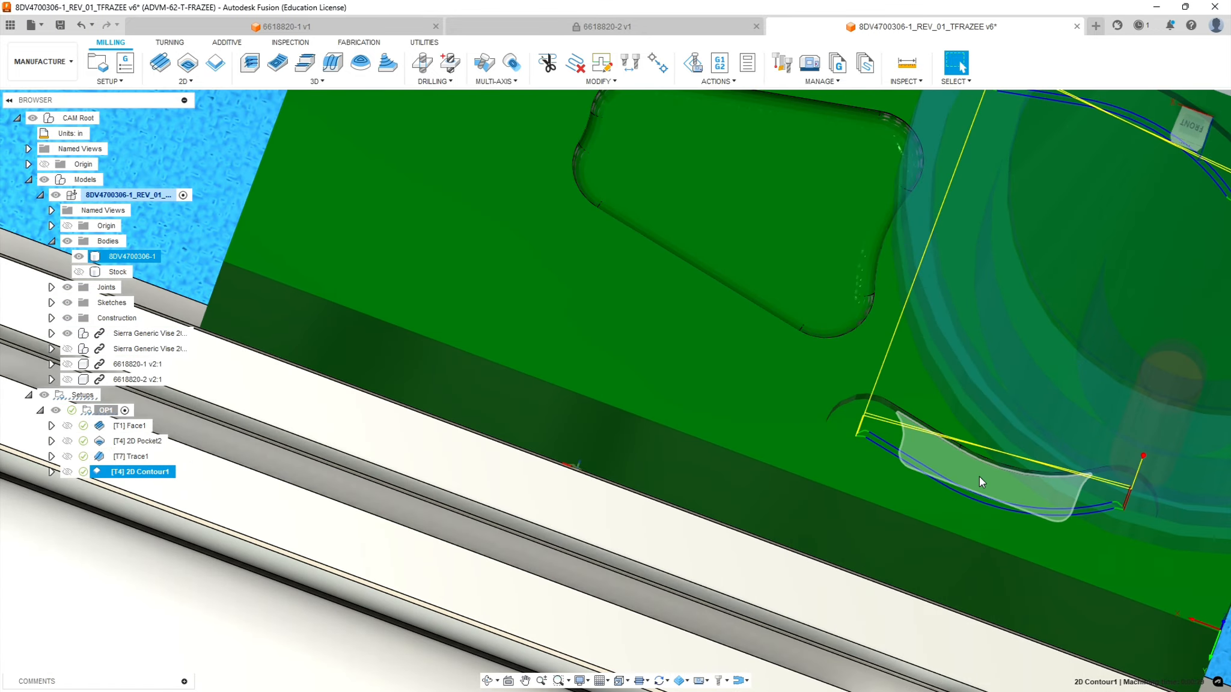
middle_click_drag(937, 477, 942, 449, "shift")
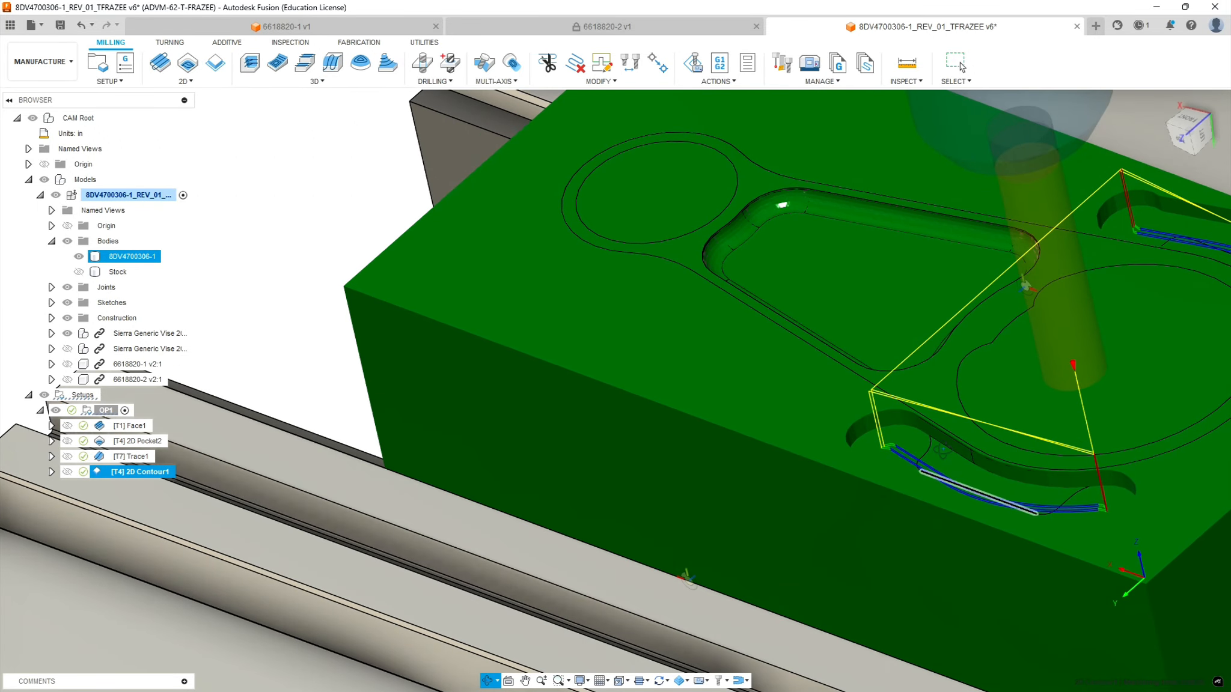
scroll(1112, 470, "down", 4)
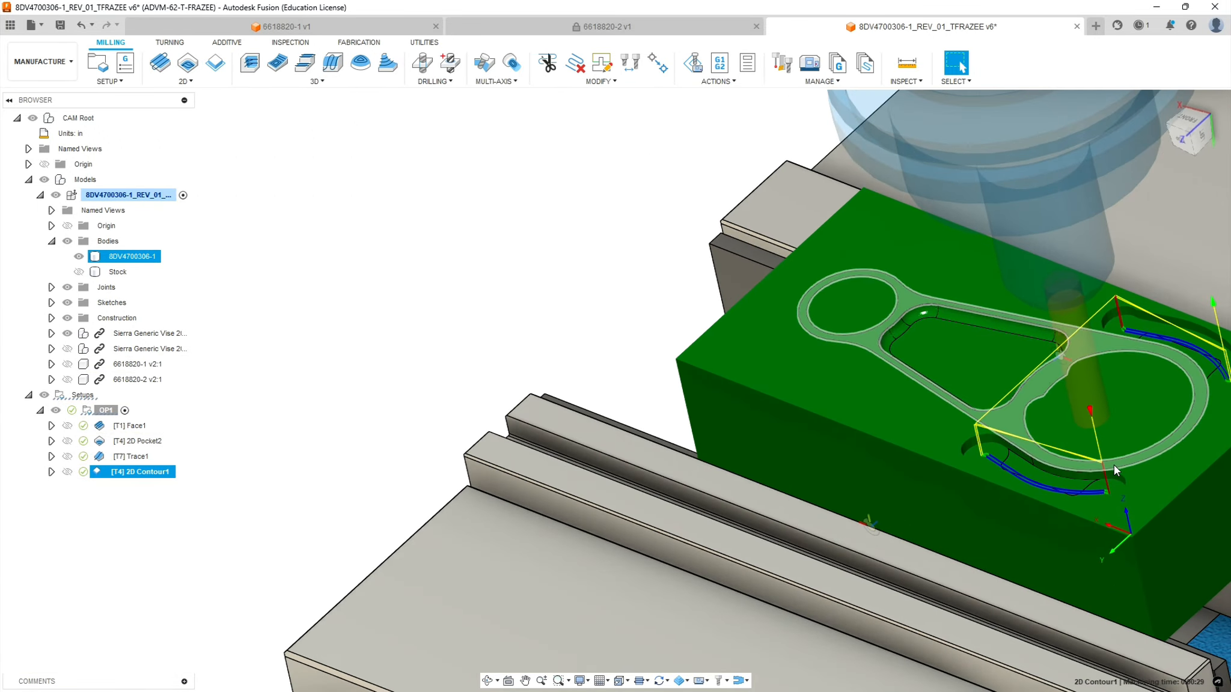
middle_click_drag(1106, 481, 895, 383, "shift")
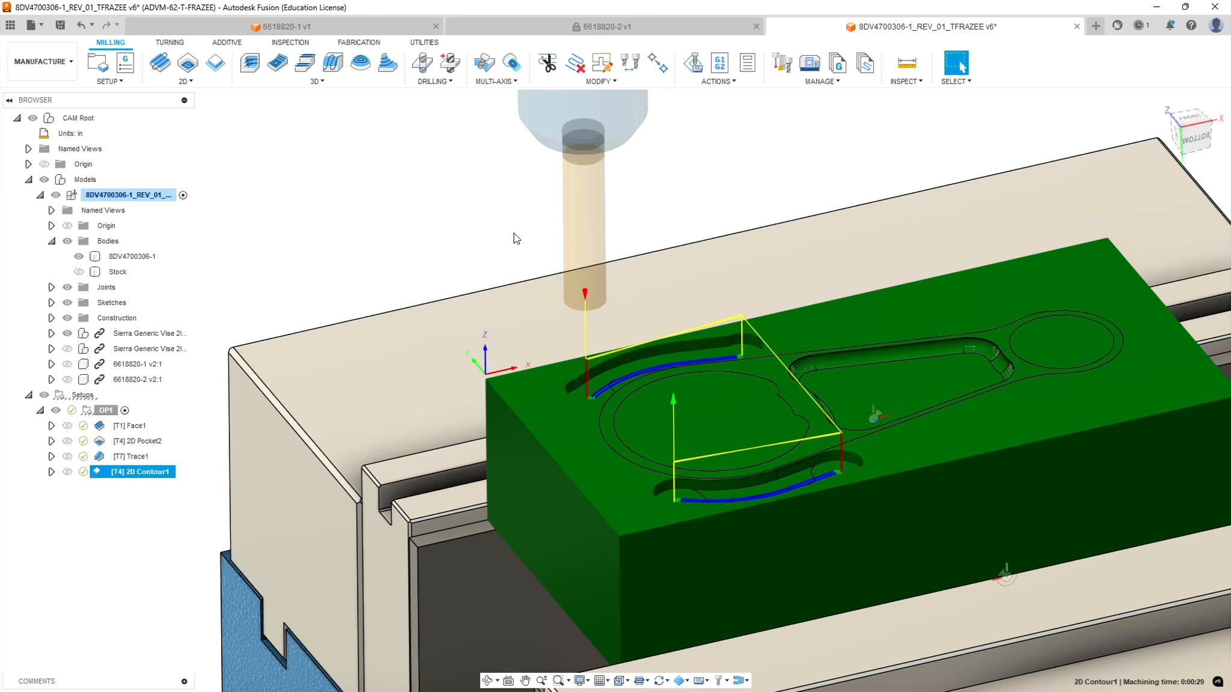
- Create a 2D Pocket operation for both bores, using a Silhouette selection of the setup model limited to inner loops
left_click(458, 186)
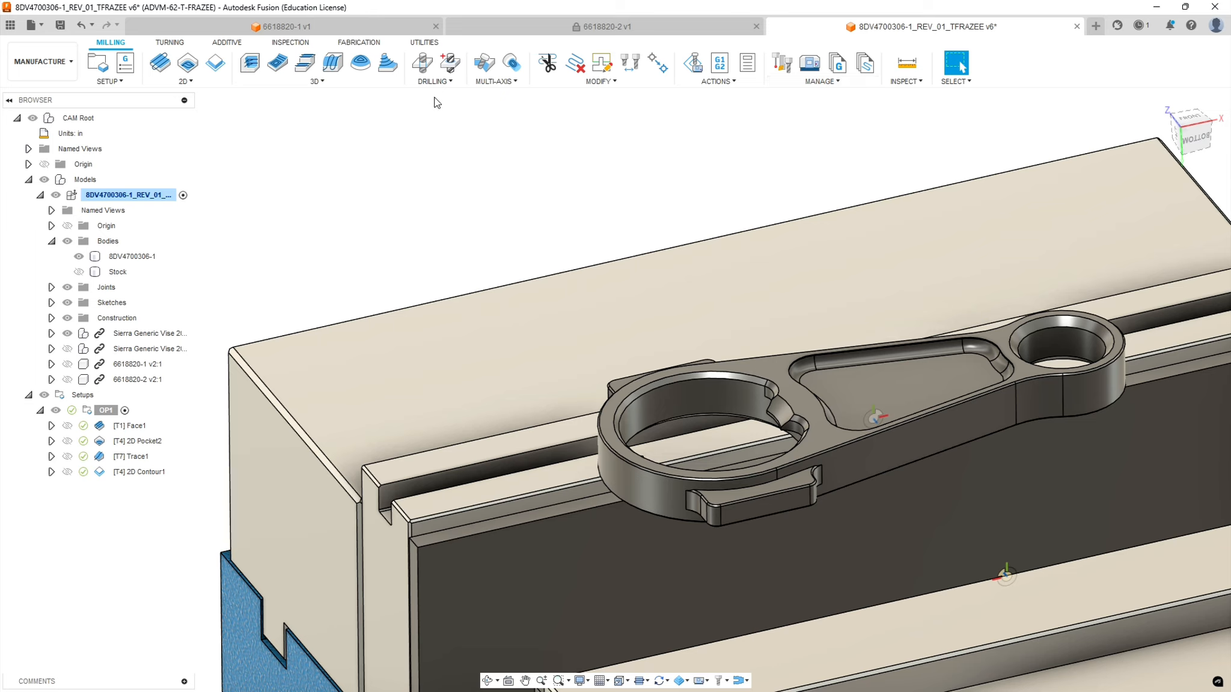
left_click(185, 82)
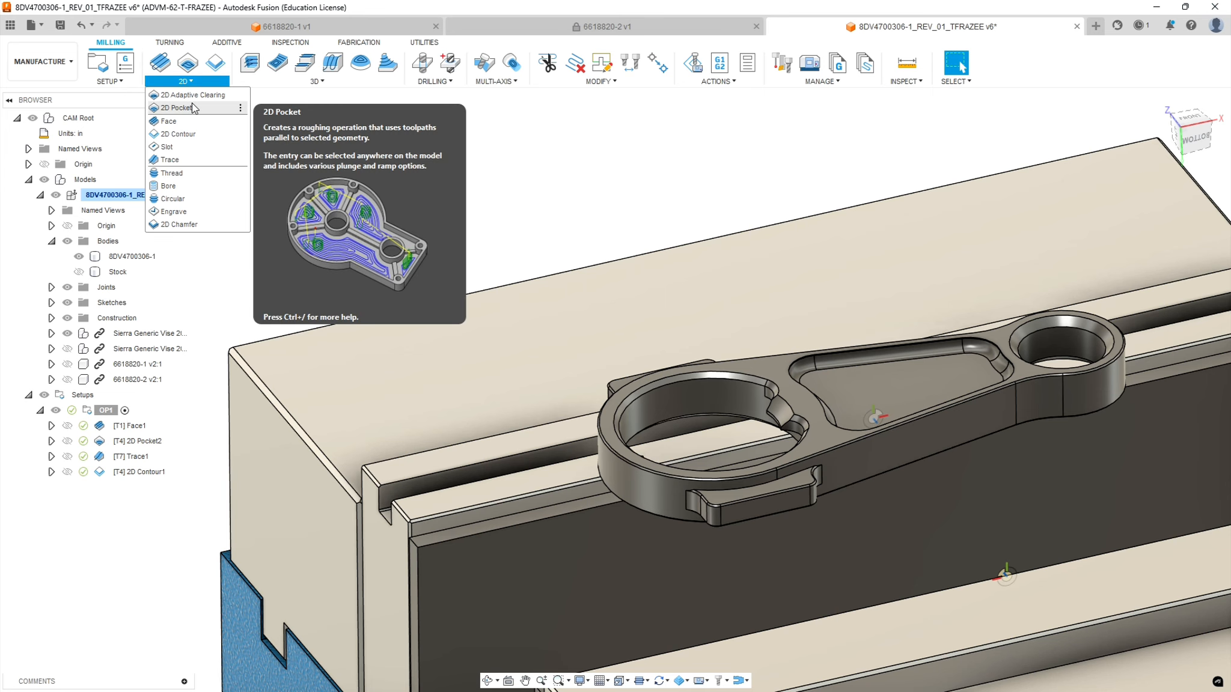
left_click(192, 106)
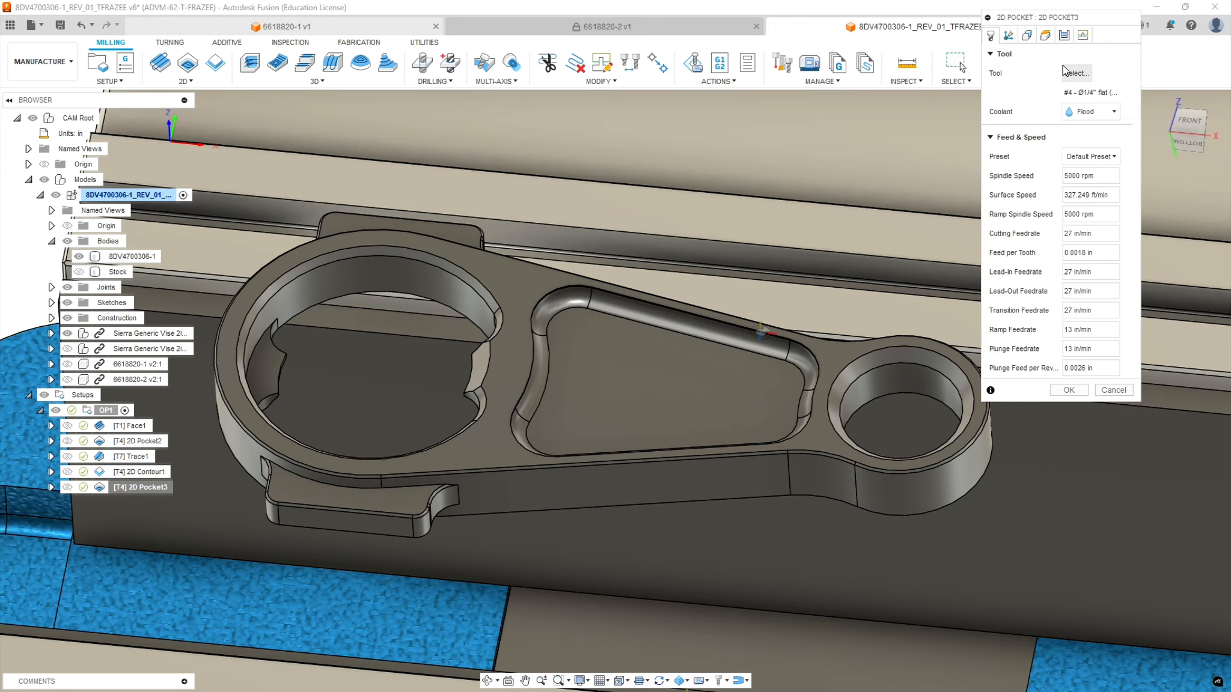
left_click(1027, 35)
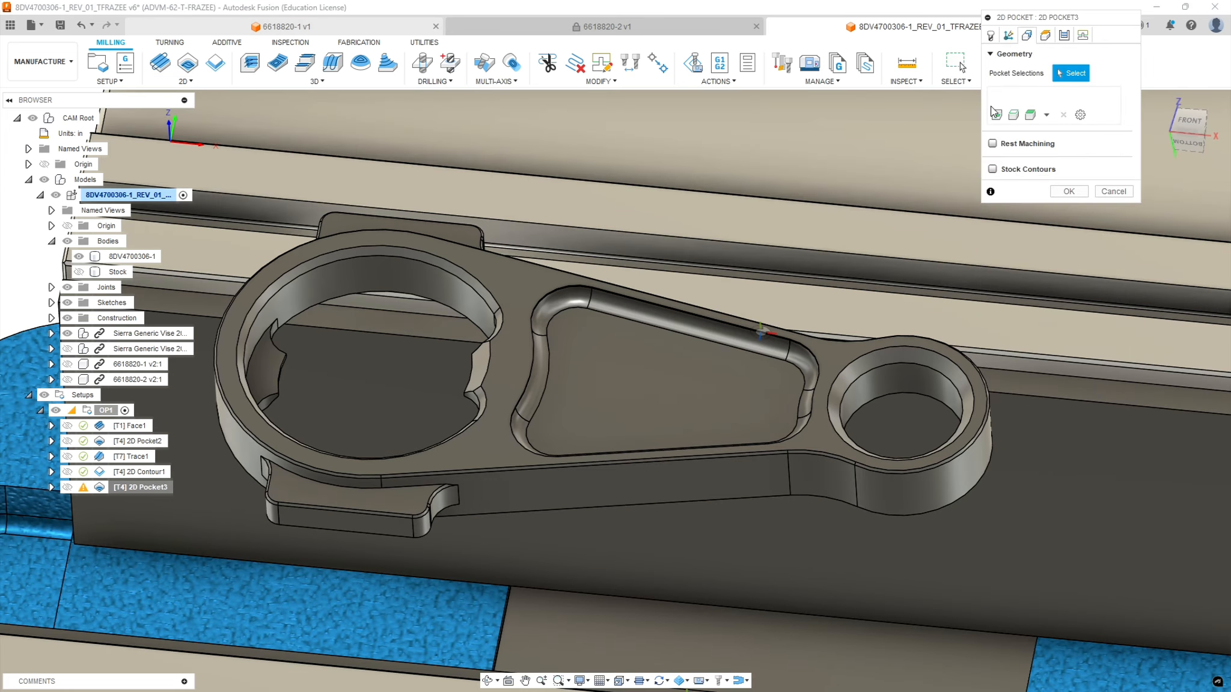
left_click(1047, 115)
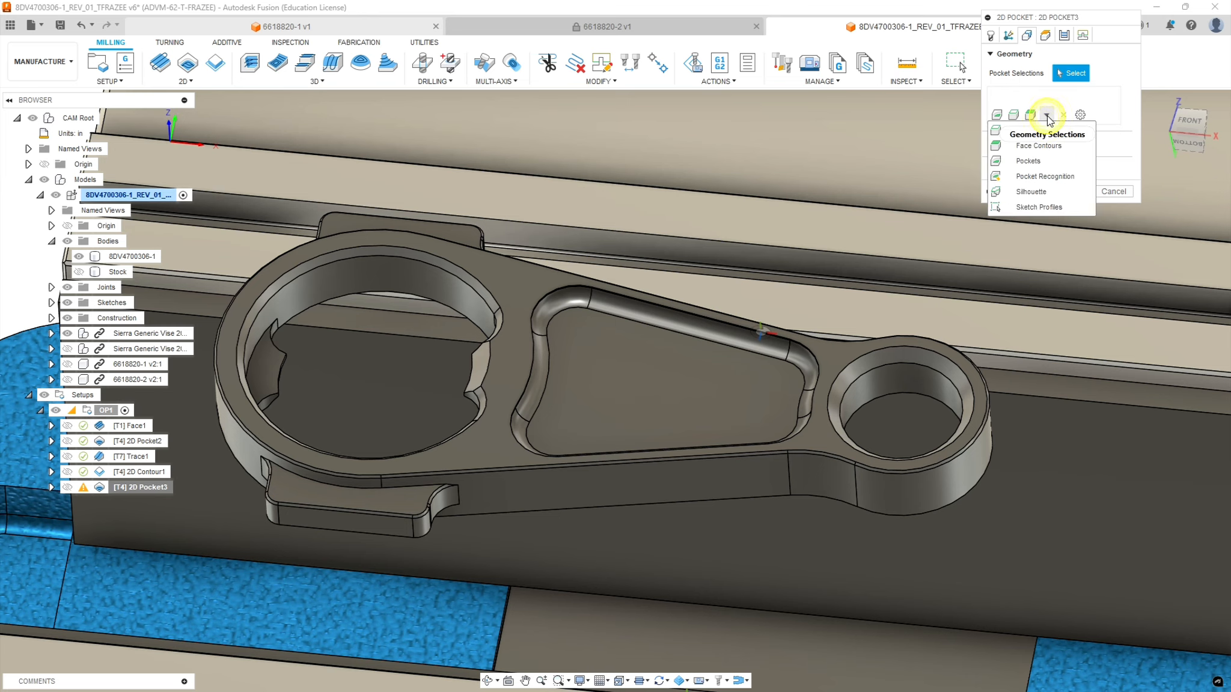
left_click(1023, 192)
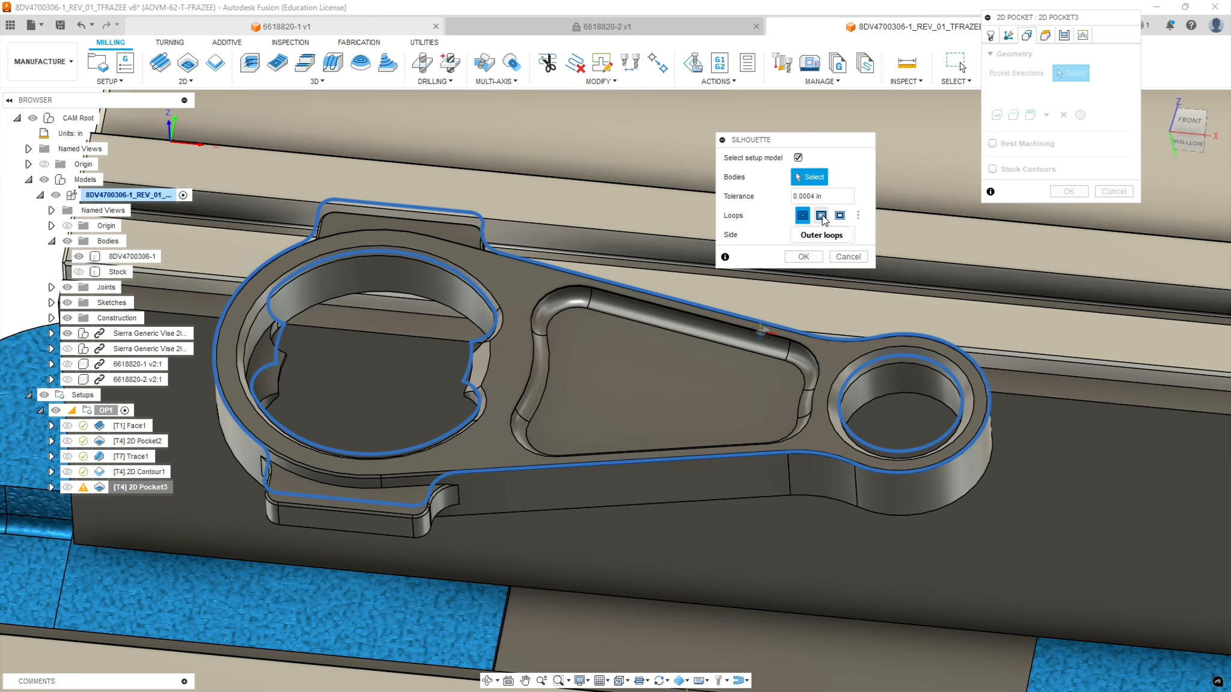
left_click(839, 215)
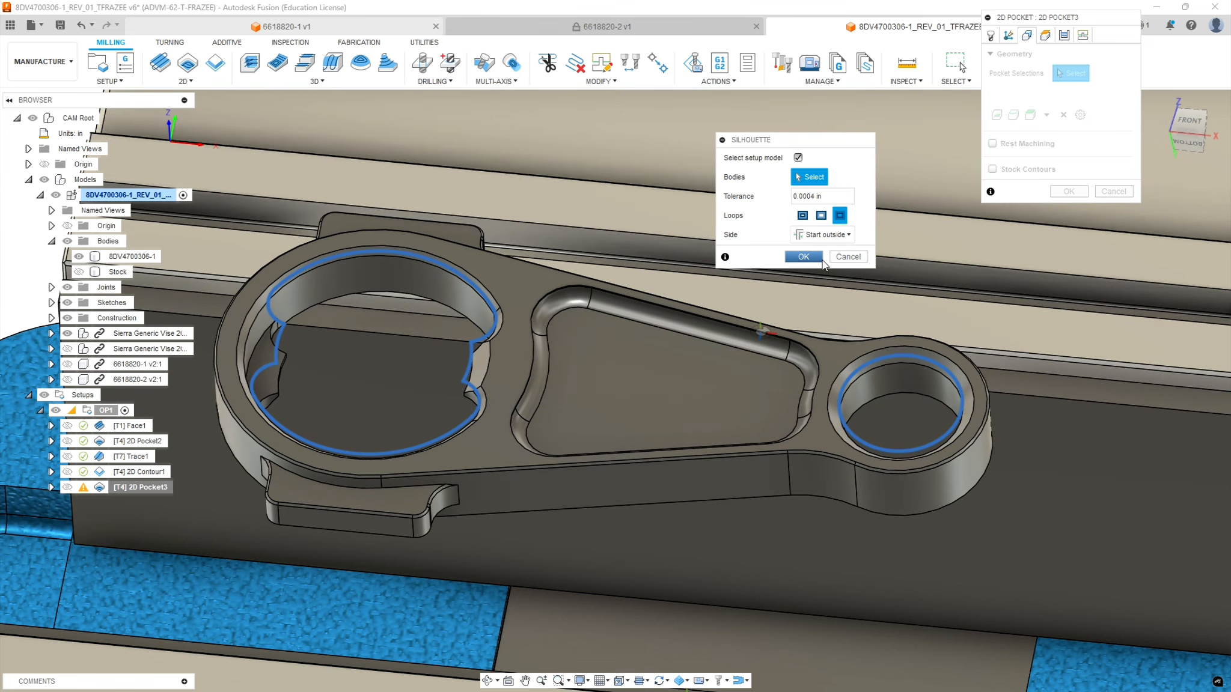
left_click(803, 256)
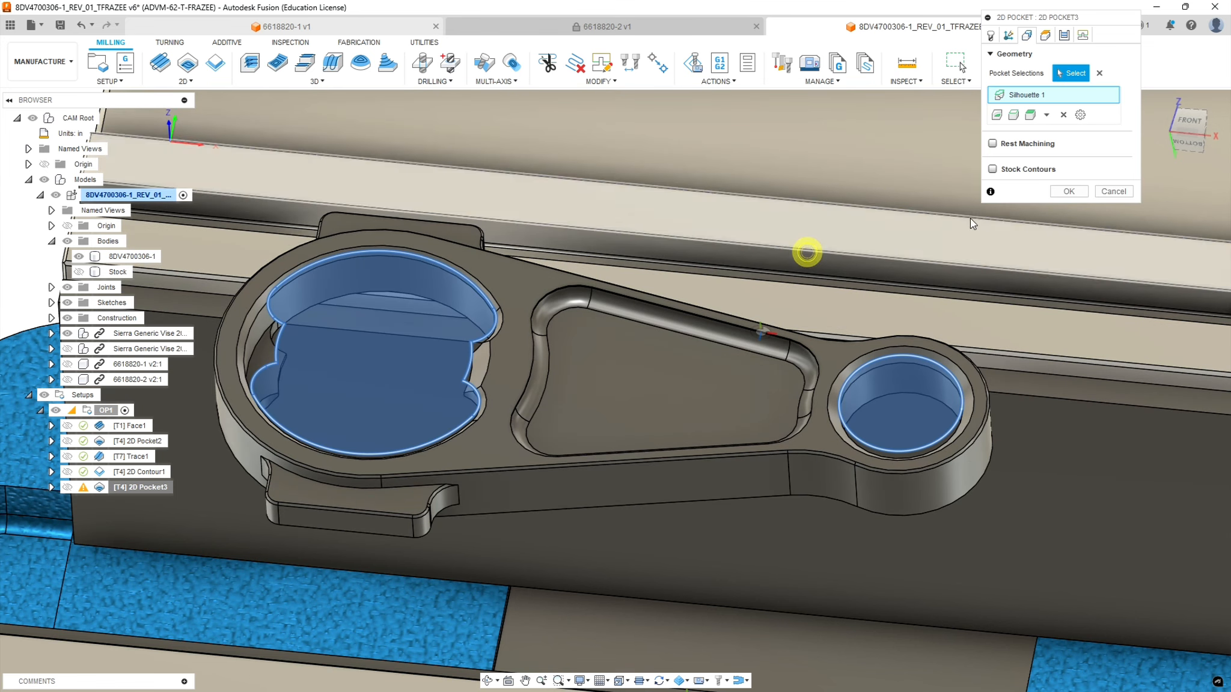
- Set the pocket's bottom height to Lowest of selected with Model Bottom, offset by -0.01 in
left_click(1046, 36)
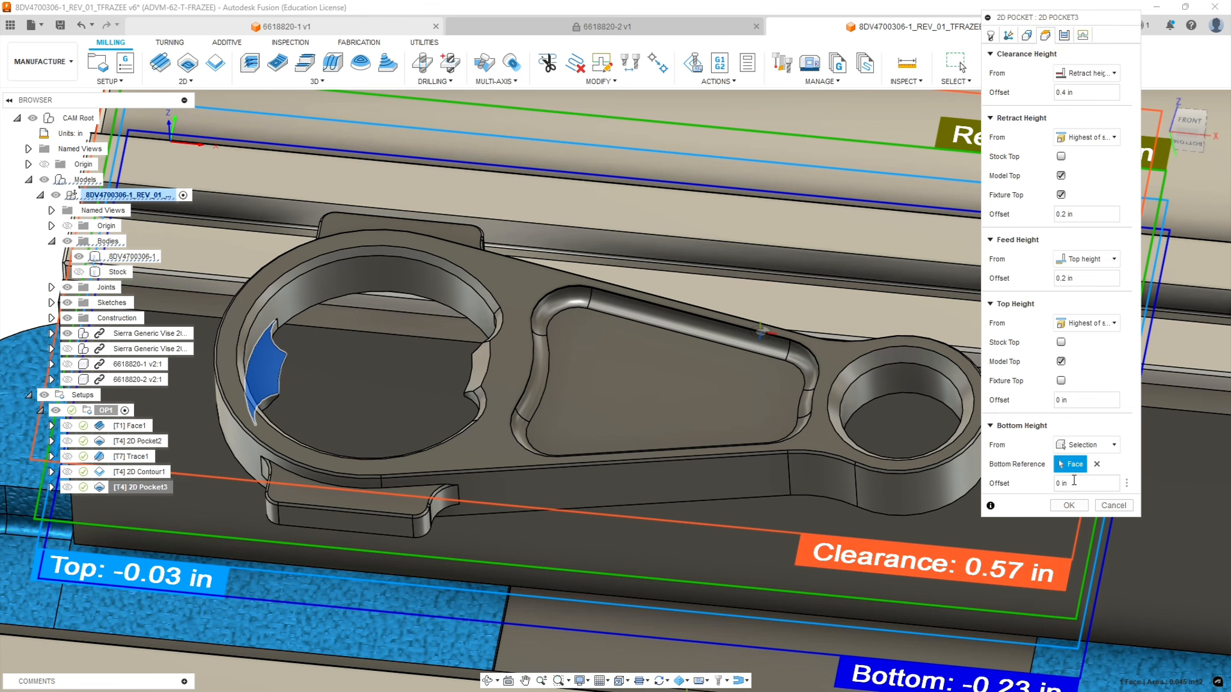
left_click(1097, 464)
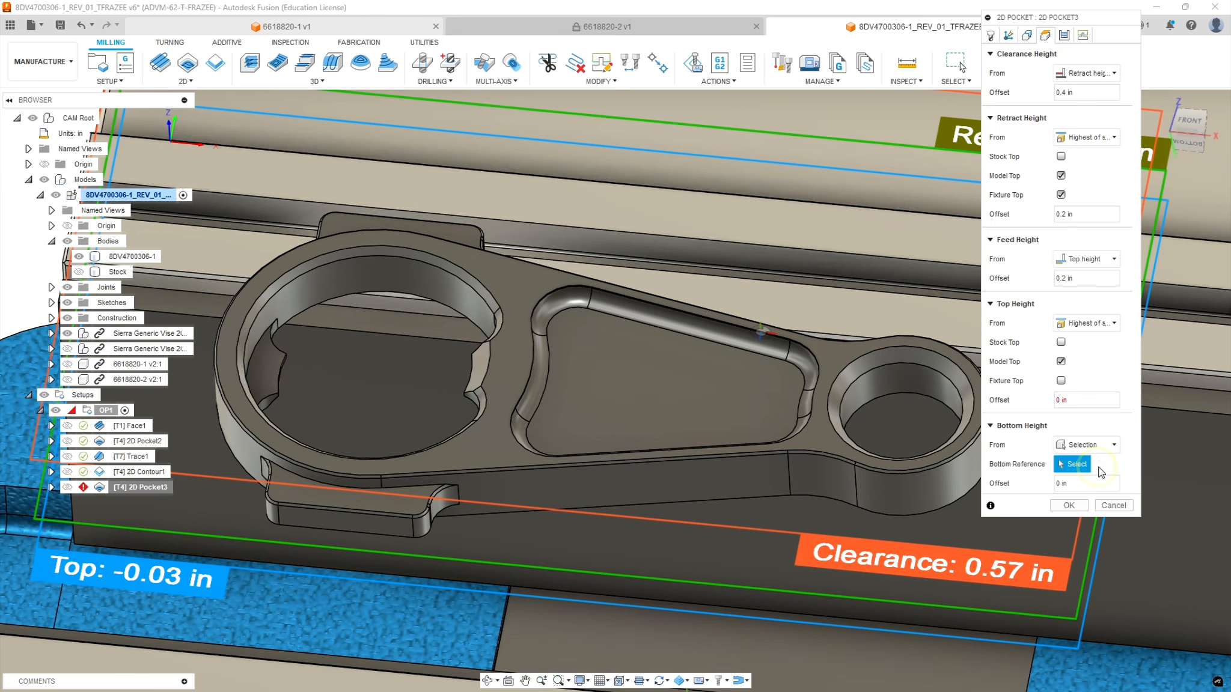
left_click(1113, 445)
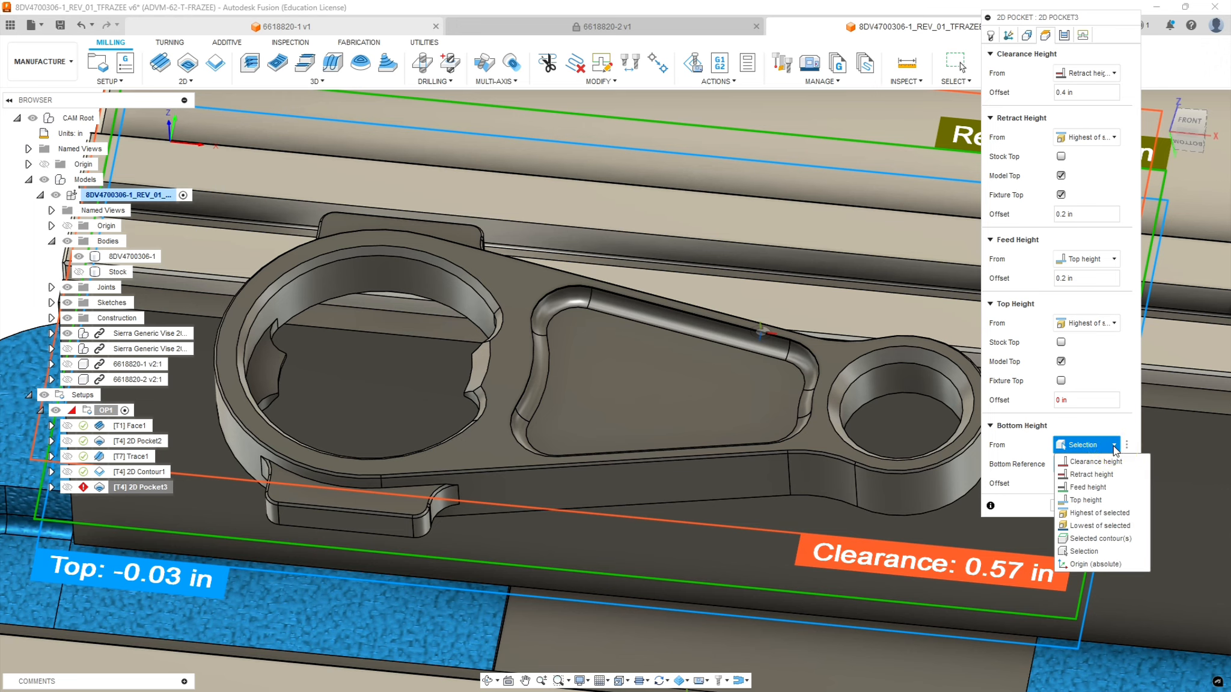
left_click(1095, 527)
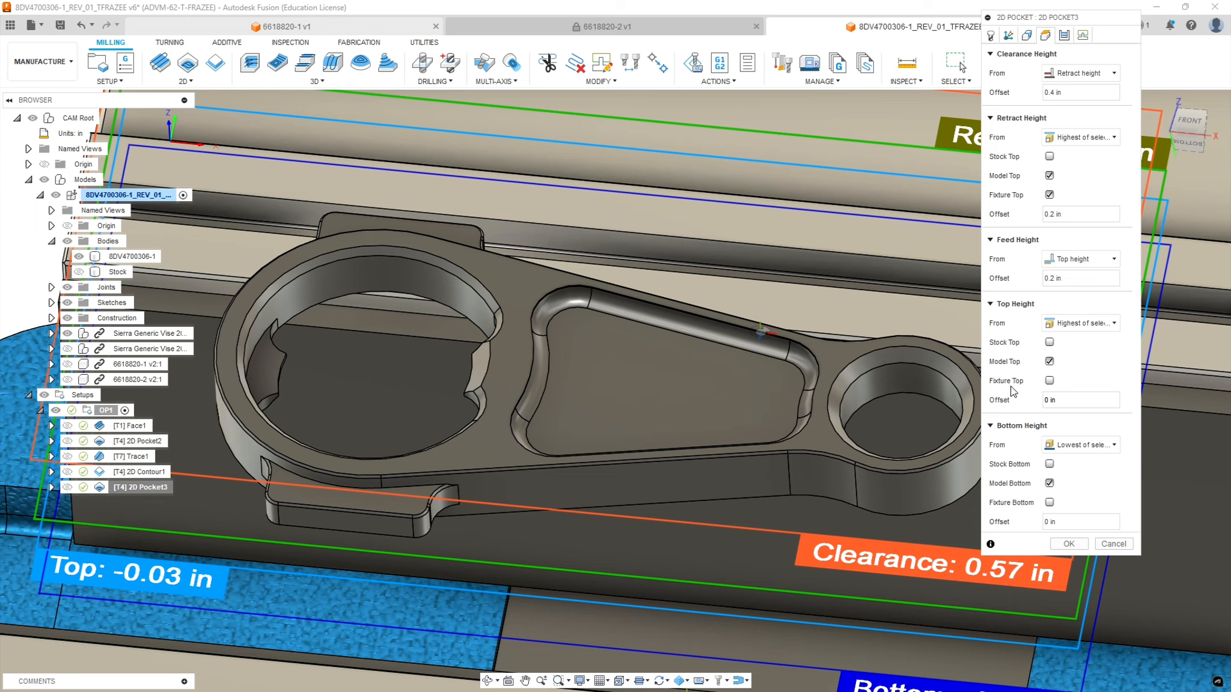
left_click(1063, 518)
left_click_drag(1068, 521, 1022, 519)
type("-.01")
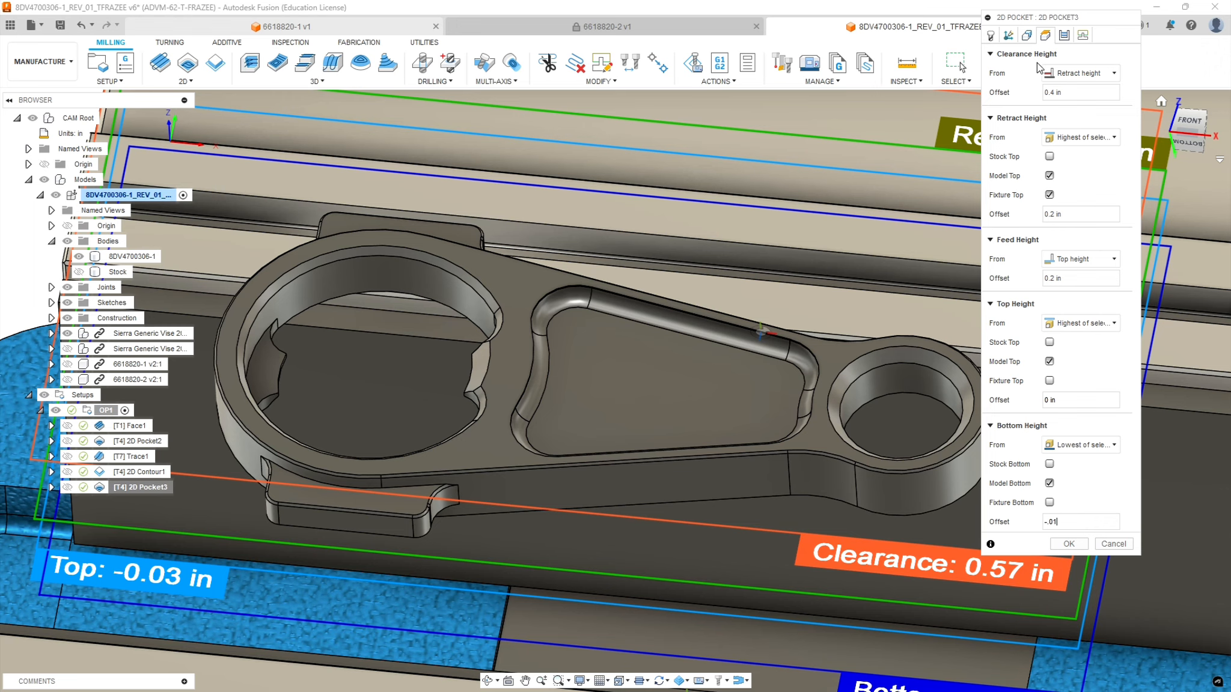
- Enable Multiple Depths and Finishing Passes for the bore pocket, with compensation type Wear
left_click(1063, 35)
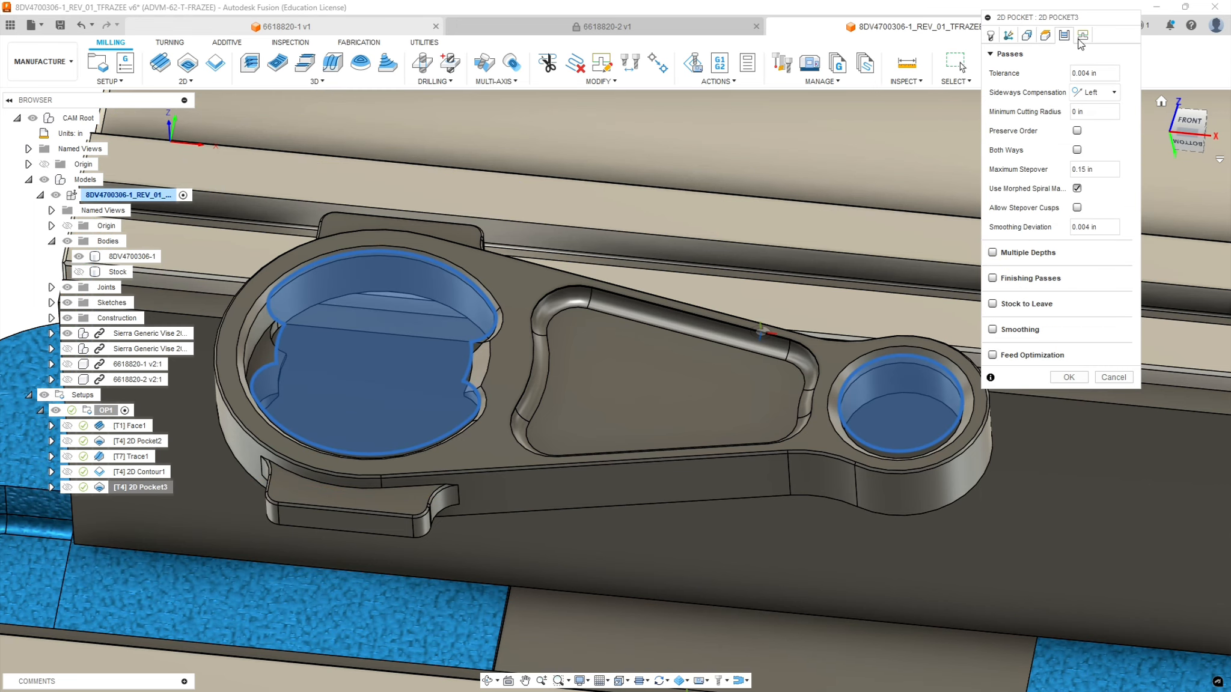
left_click(1091, 170)
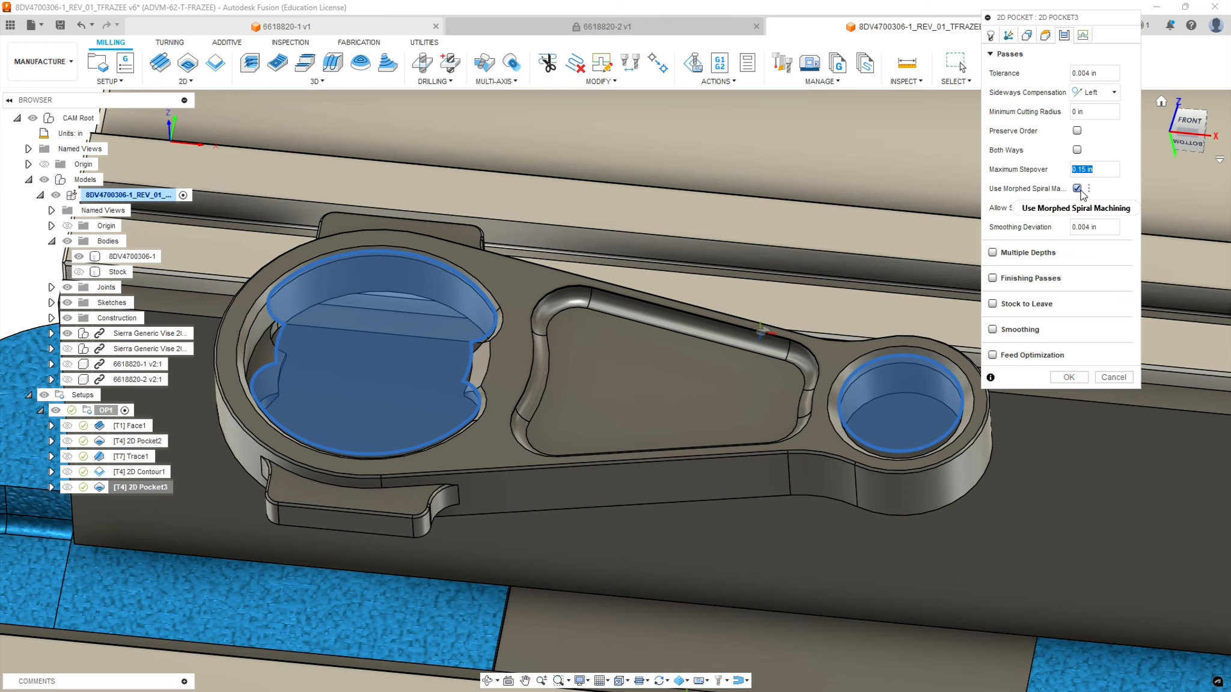
mouse_move(1079, 191)
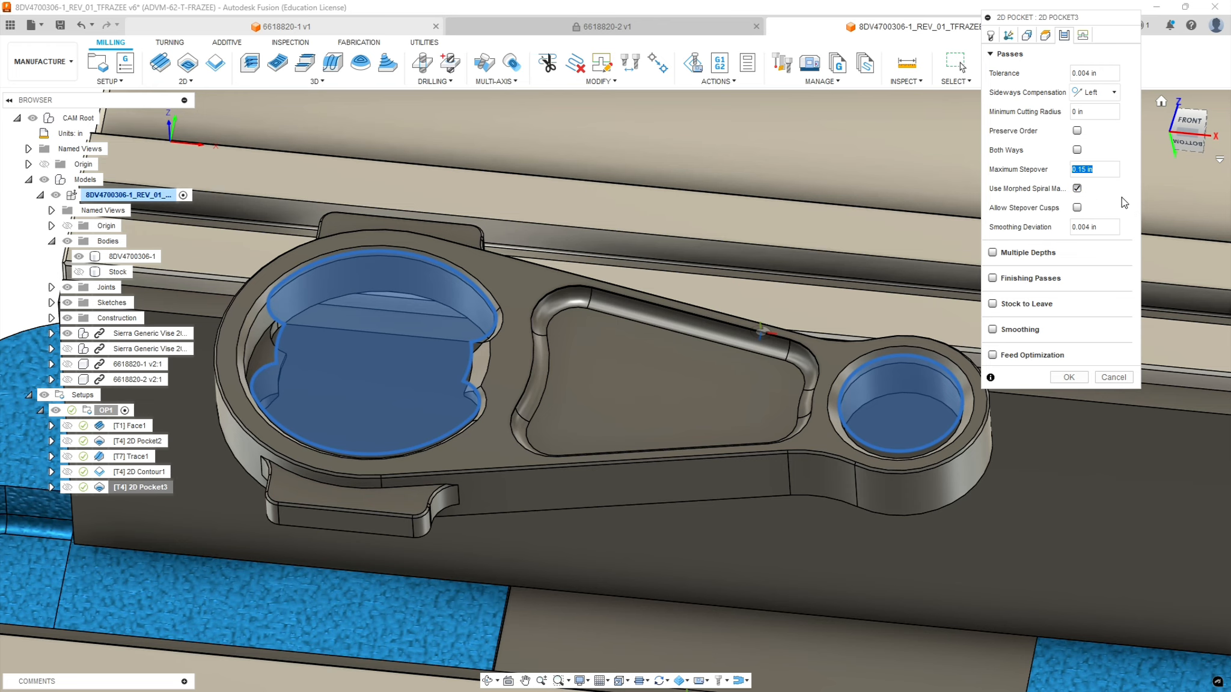
left_click(992, 252)
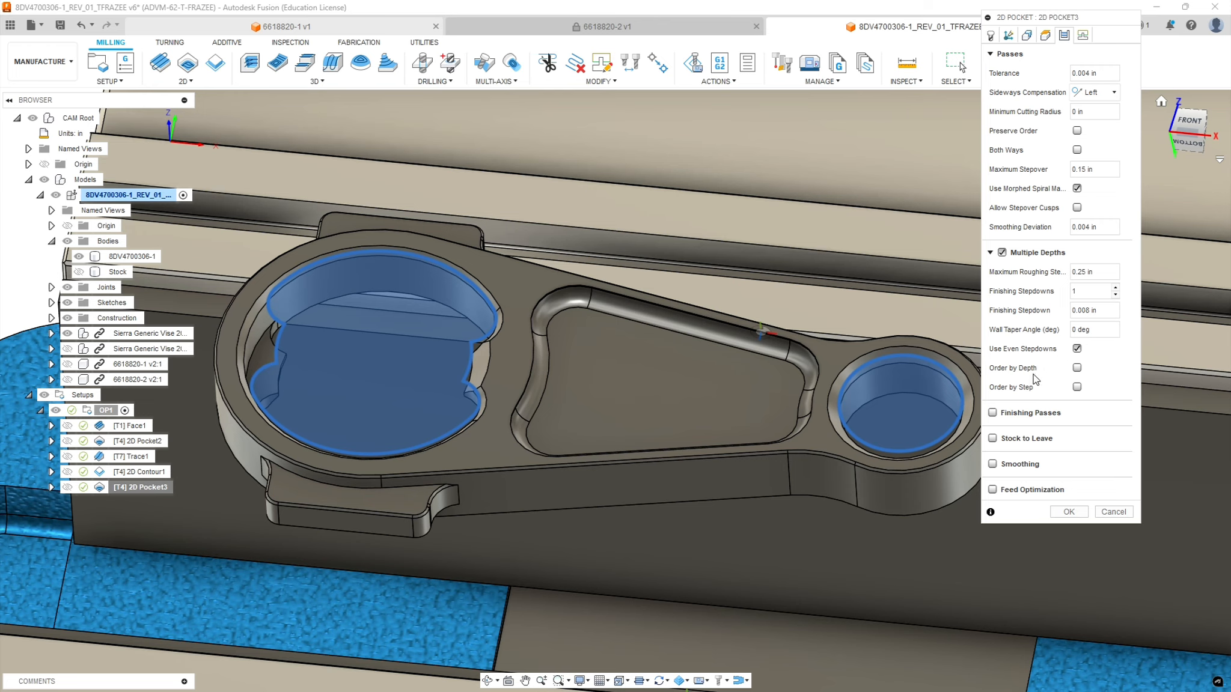
left_click(992, 412)
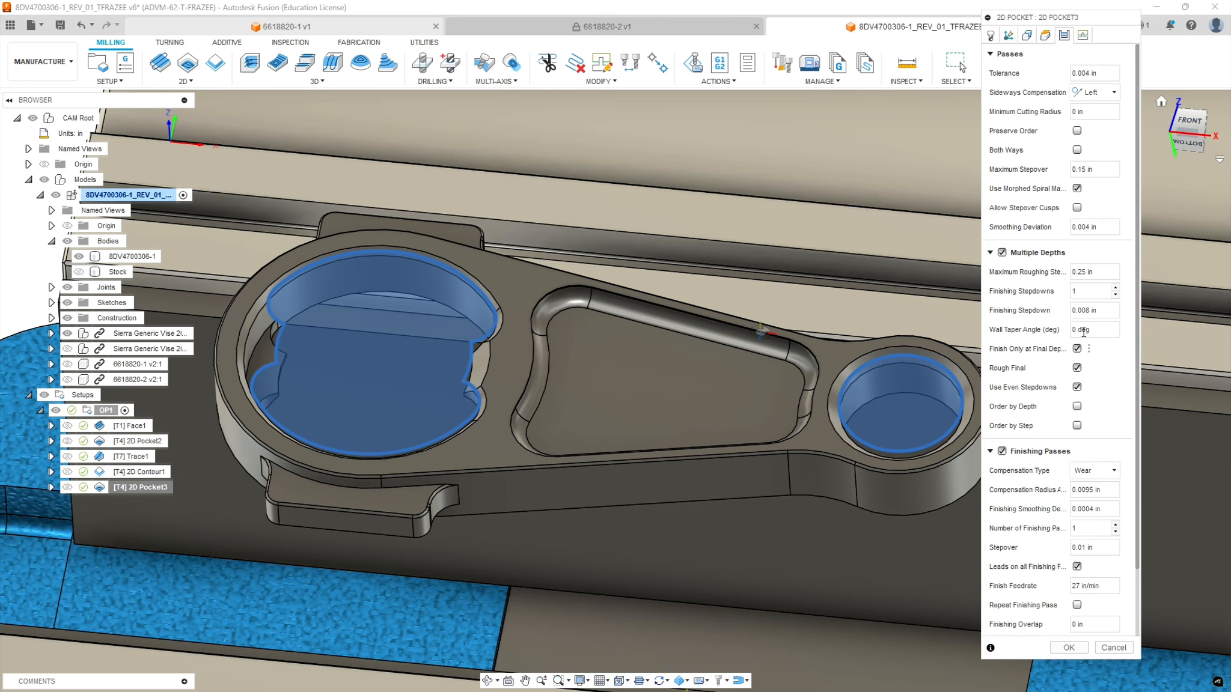
left_click(1094, 471)
left_click(1078, 507)
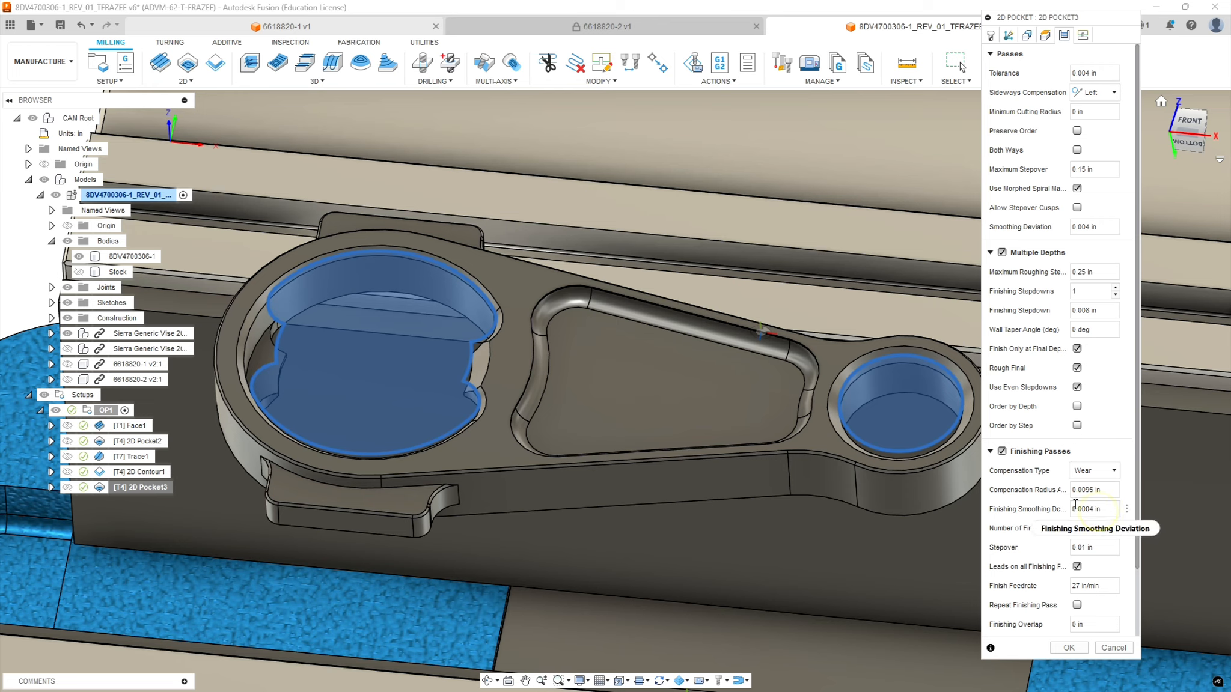
- Set the finishing pass stepover to 0.01 in and keep Finish Only at Final Depth enabled
scroll(1077, 455, "down", 3)
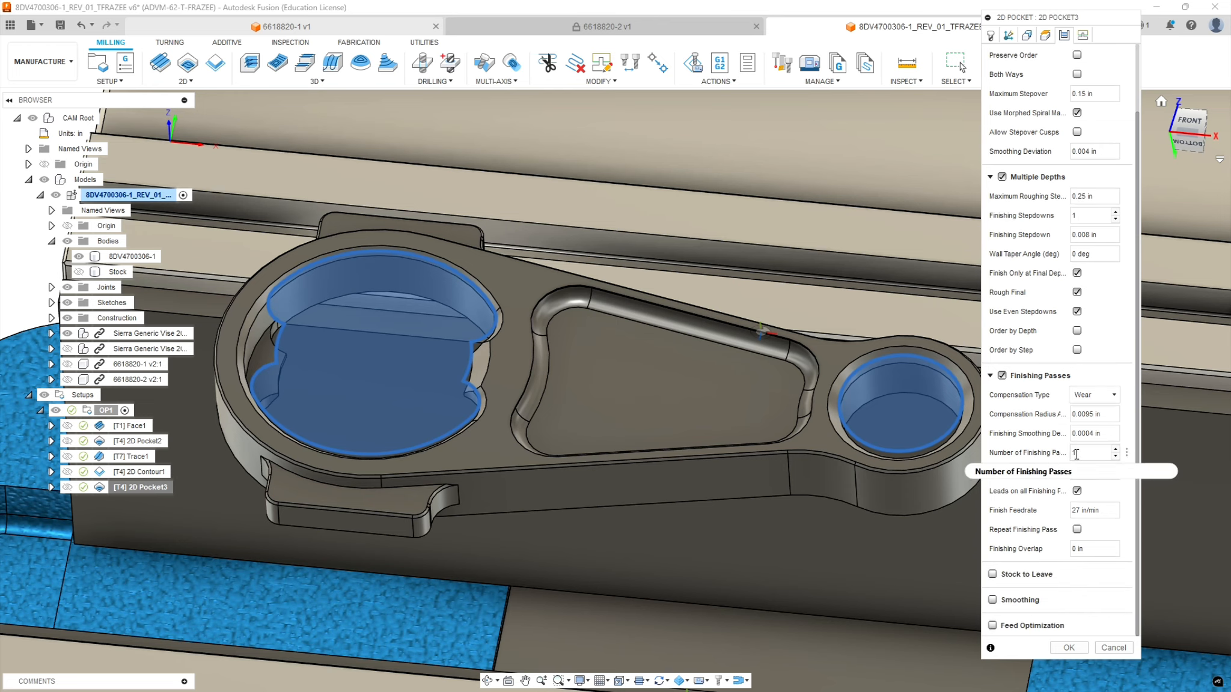
double_click(1076, 472)
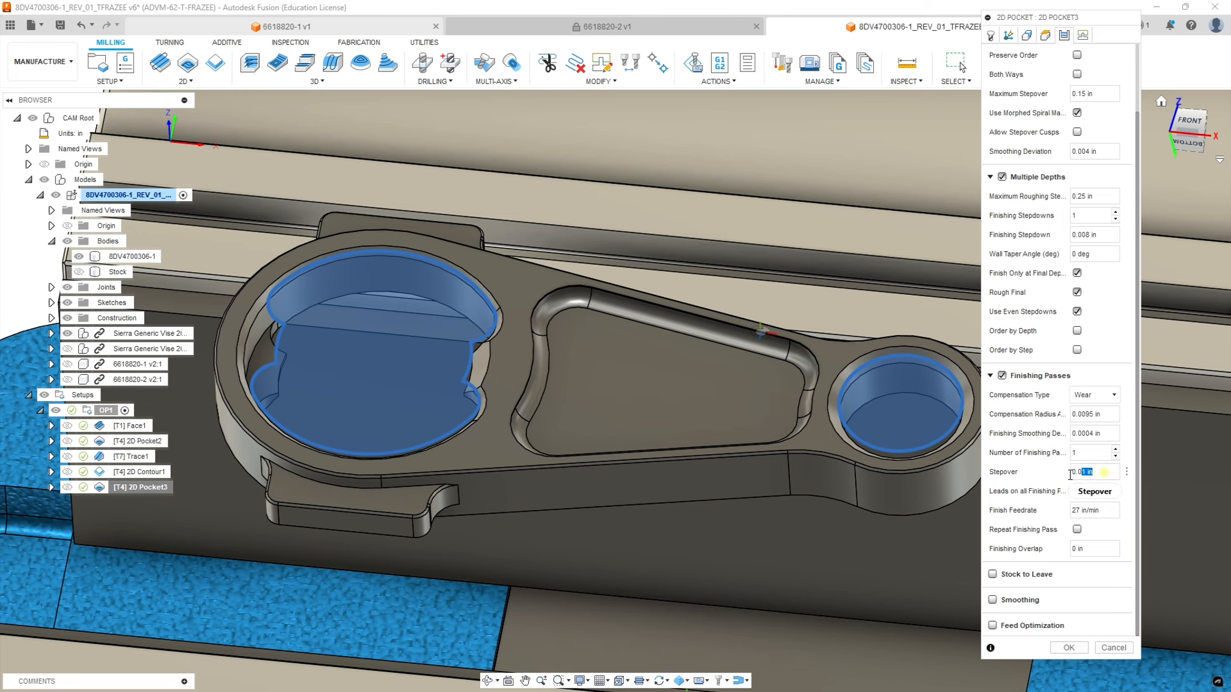
type(".")
left_click(1077, 273)
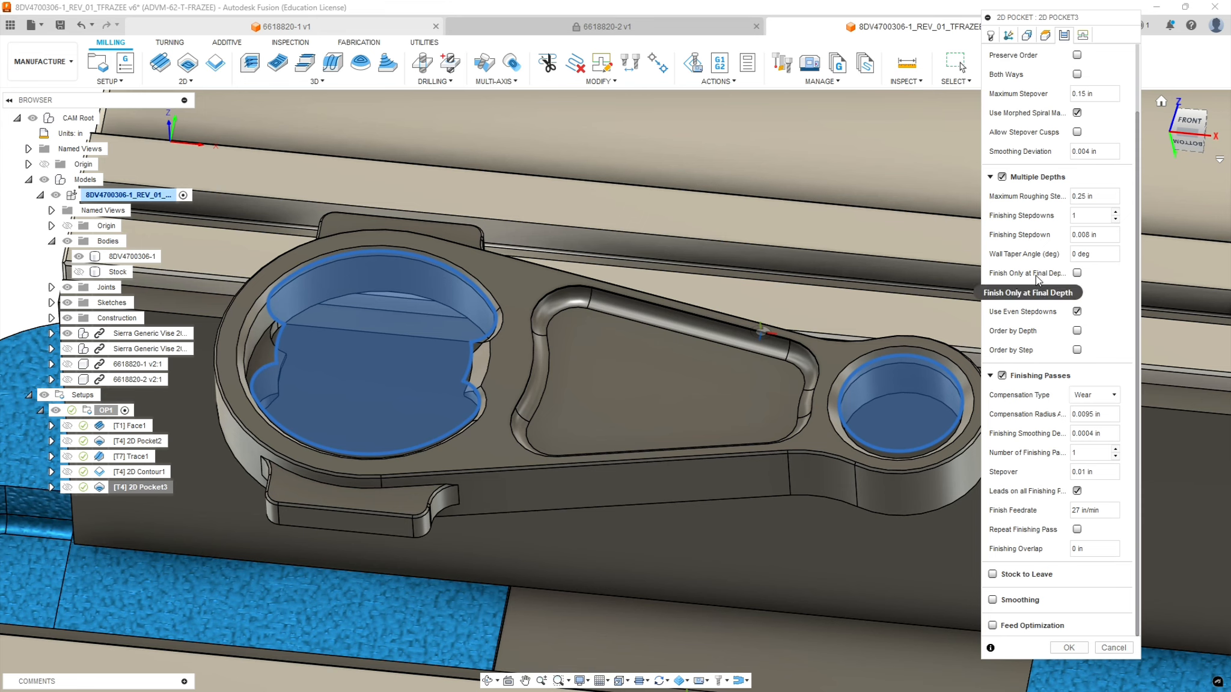
left_click(1077, 274)
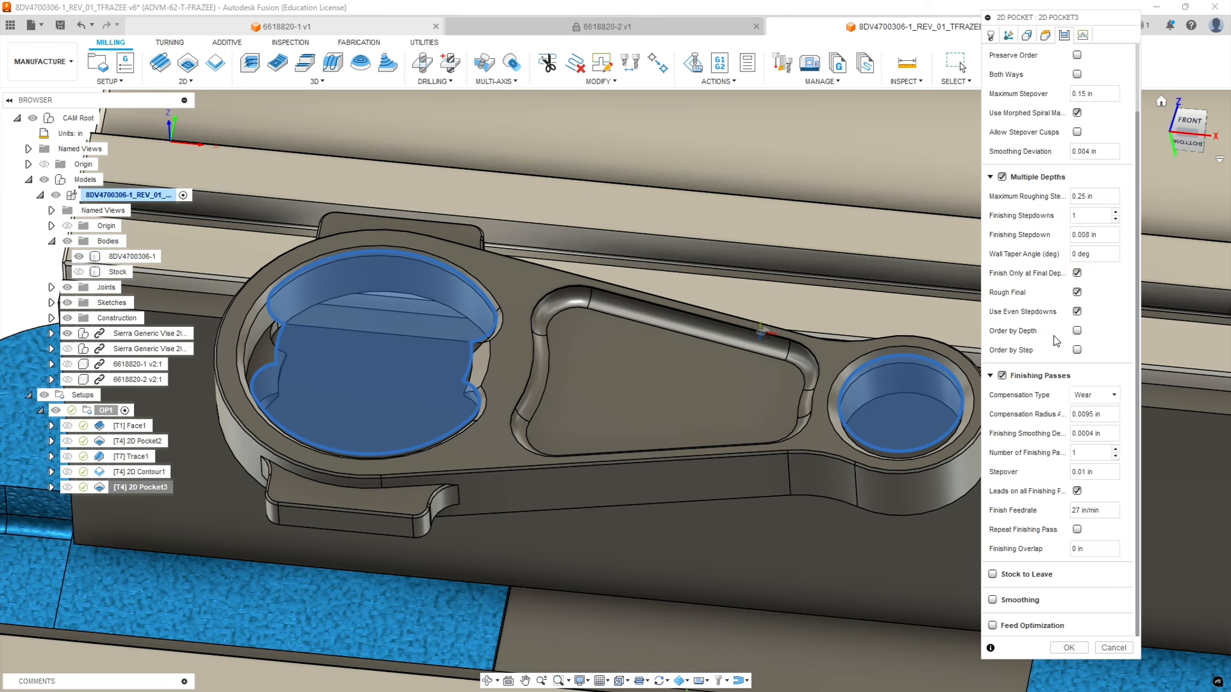
- Set the bore pocket's vertical lead-in radius to 0
left_click(1083, 35)
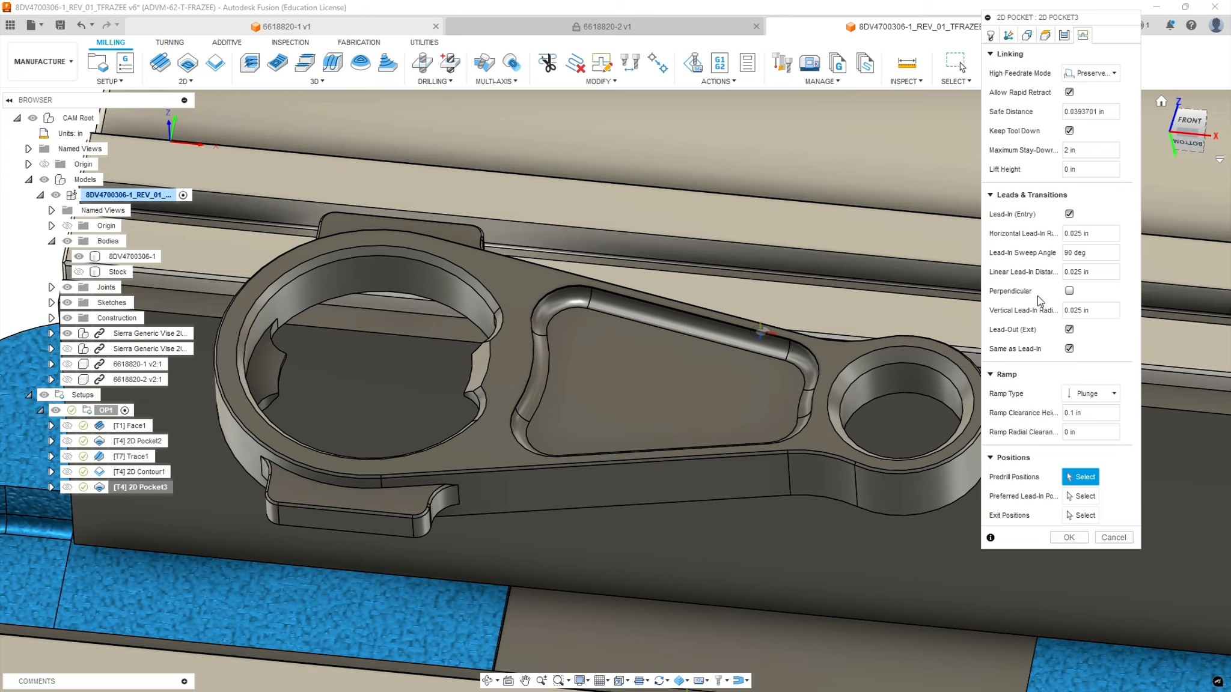
left_click(1075, 310)
type("0")
left_click(1112, 400)
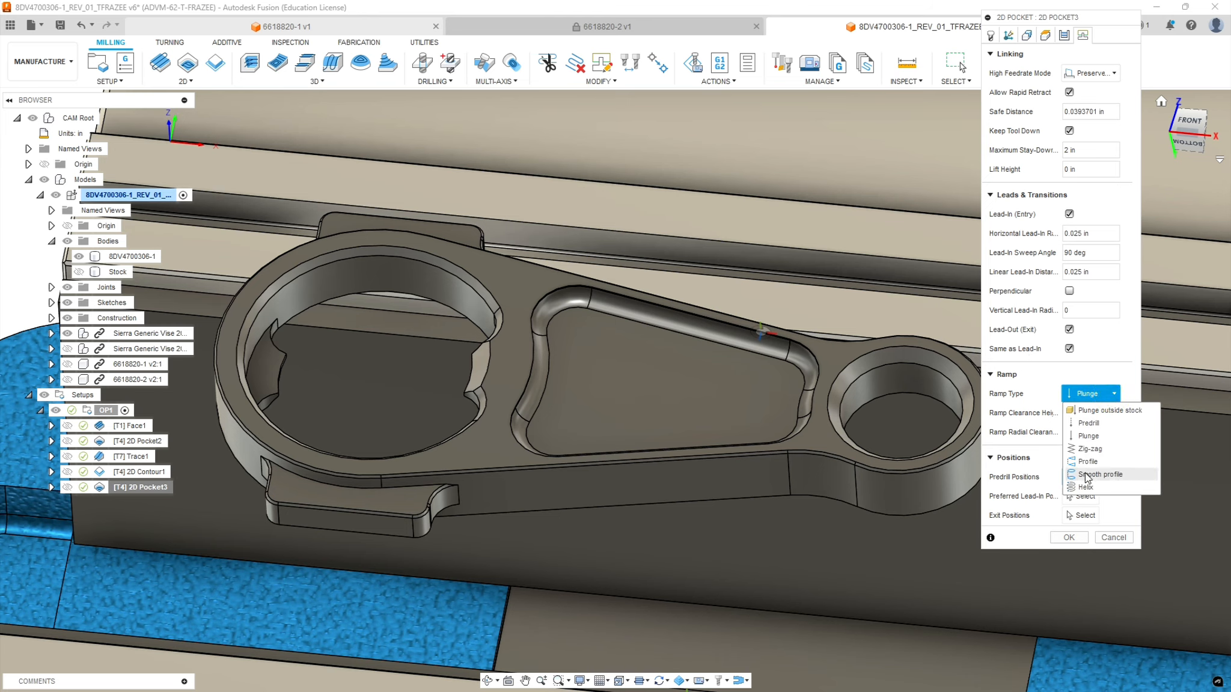
left_click(1085, 487)
left_click(1114, 394)
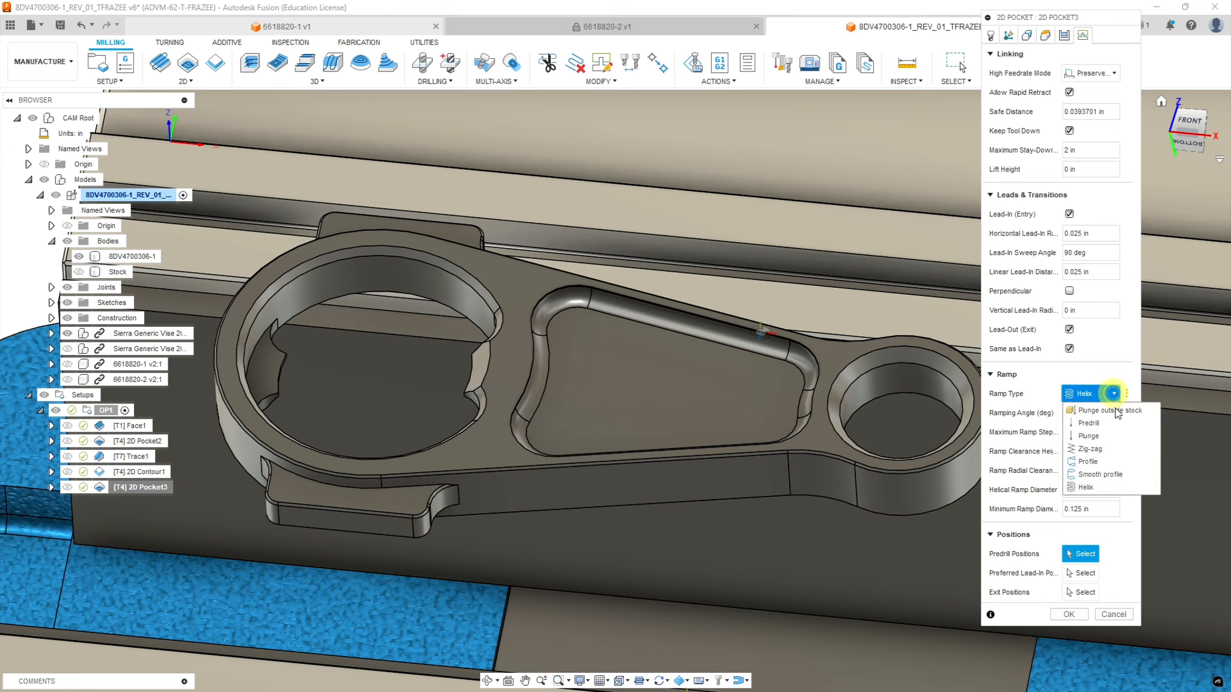
left_click(1102, 436)
- Set the ramp clearance height to 0.05 in and generate the 2D Pocket toolpath for both bores
left_click(1077, 413)
key("BackSpace")
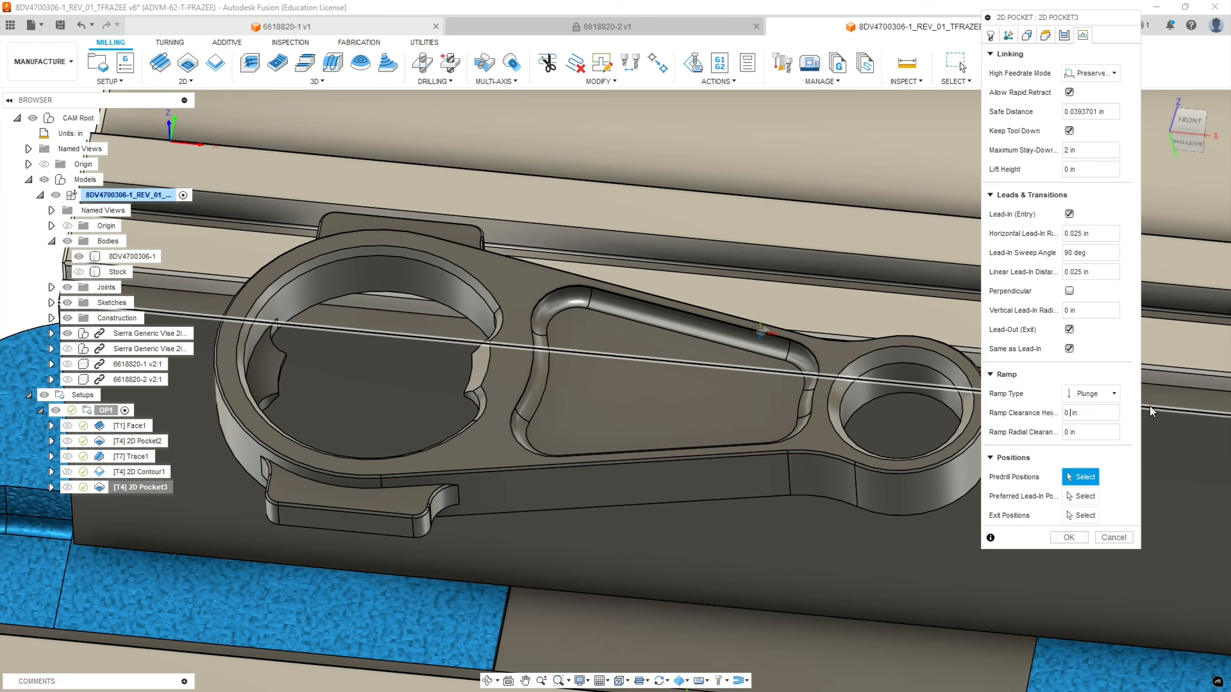
type("05")
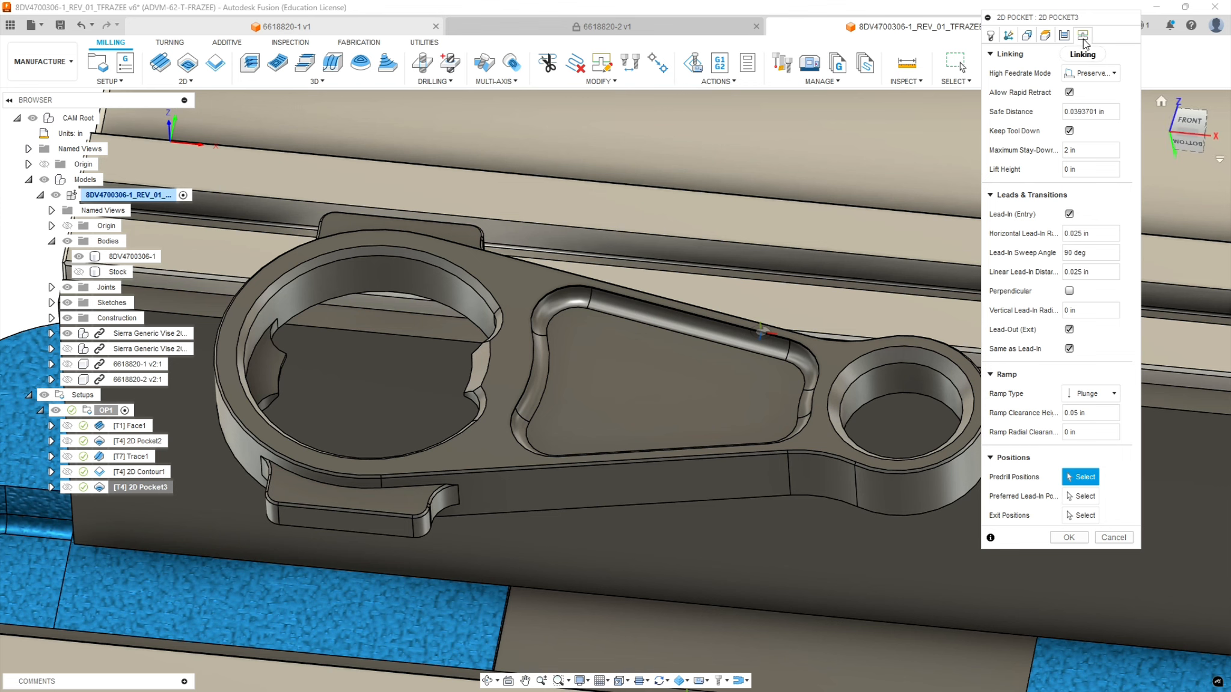
left_click(1068, 537)
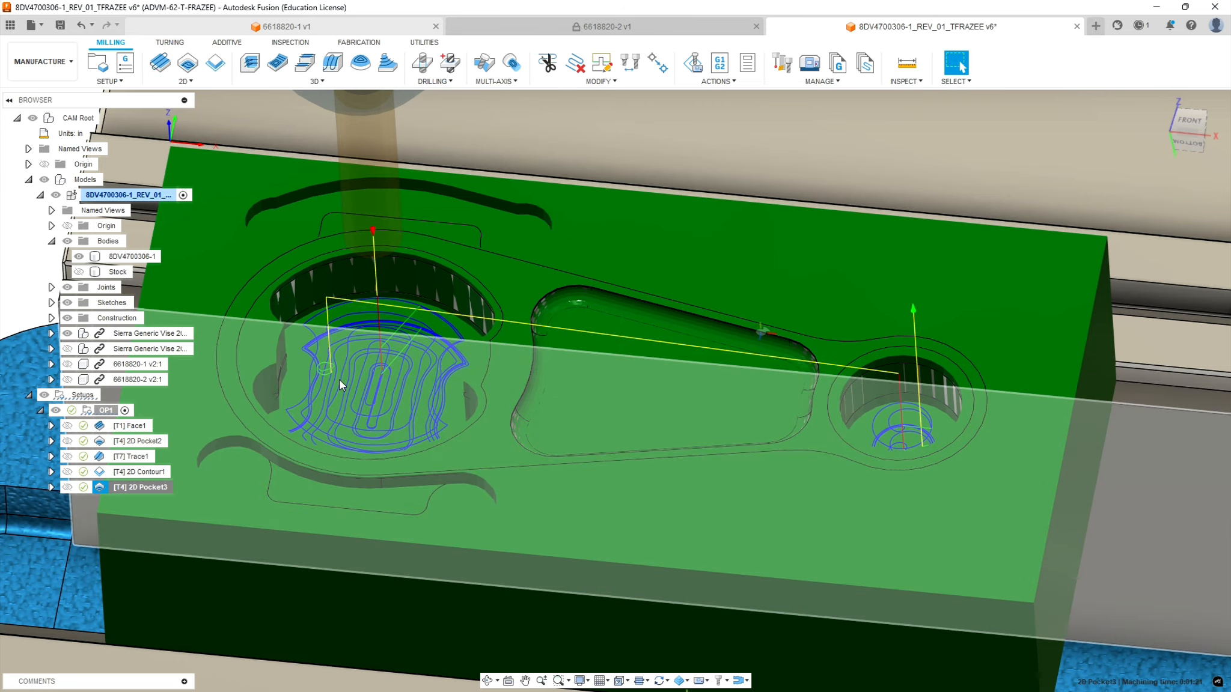
- Inspect the pocket toolpath inside the bores against the in-process stock, and the recessed faces in the large bore's wall
middle_click_drag(367, 369, 393, 355, "shift")
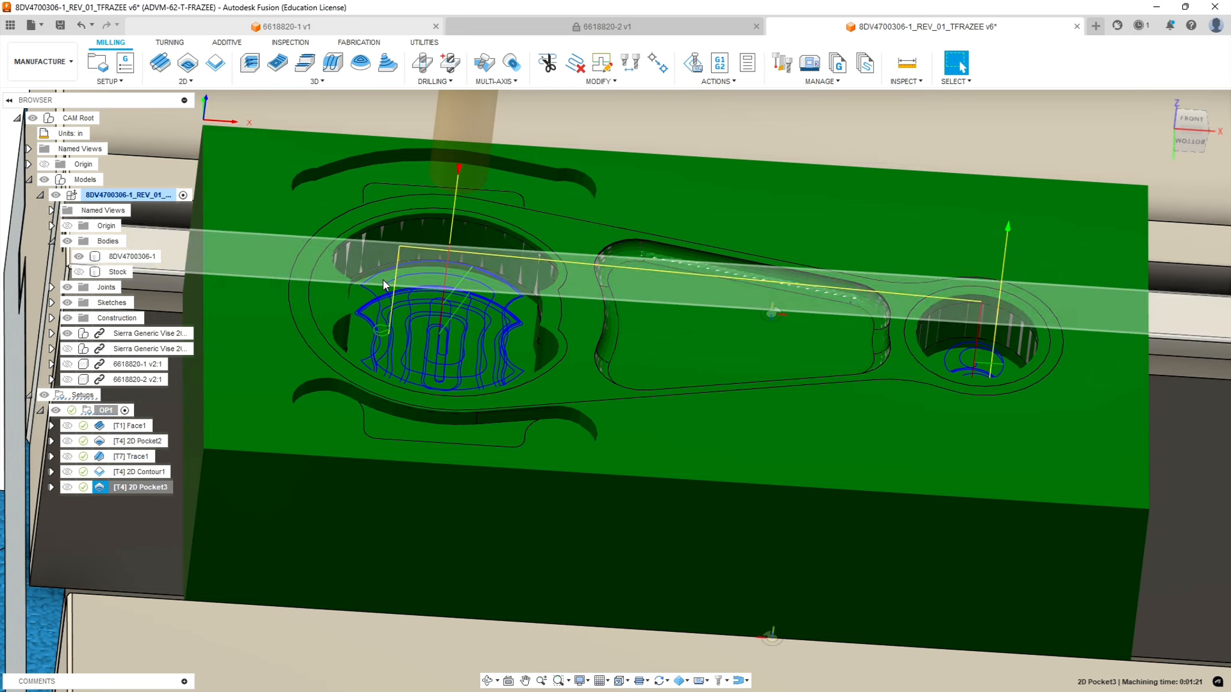
middle_click_drag(409, 287, 453, 369, "shift")
scroll(443, 376, "down", 3)
scroll(306, 330, "up", 1)
scroll(306, 337, "up", 3)
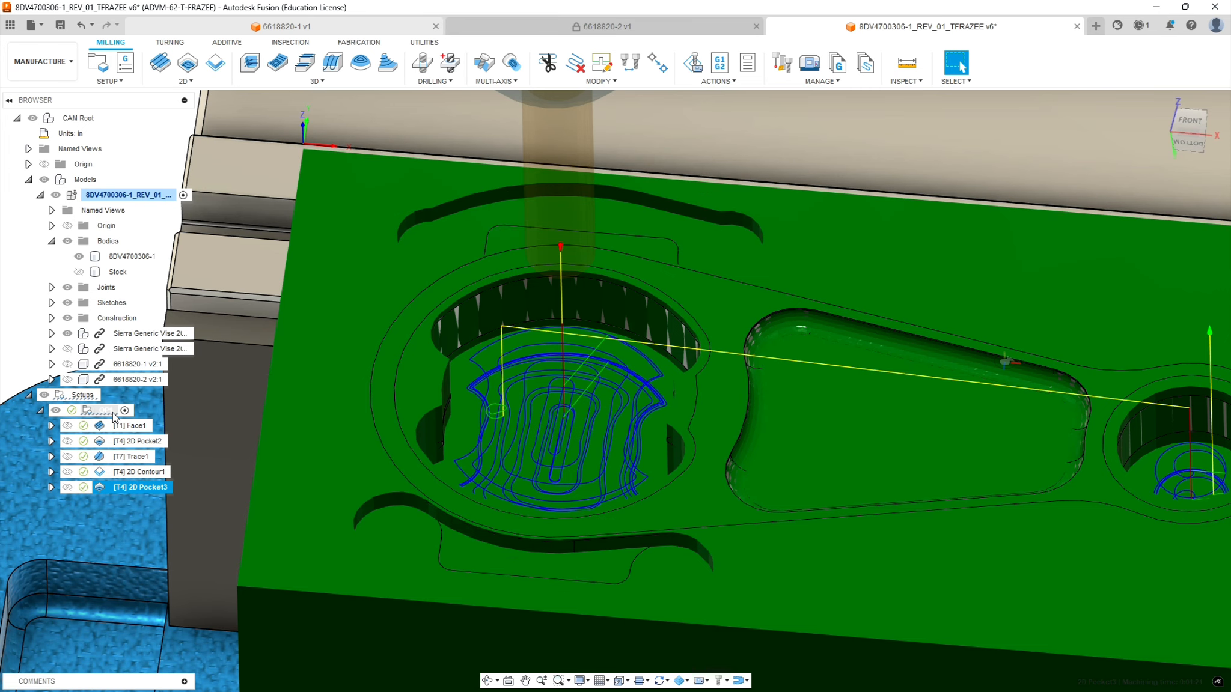
left_click(106, 411)
left_click(434, 413)
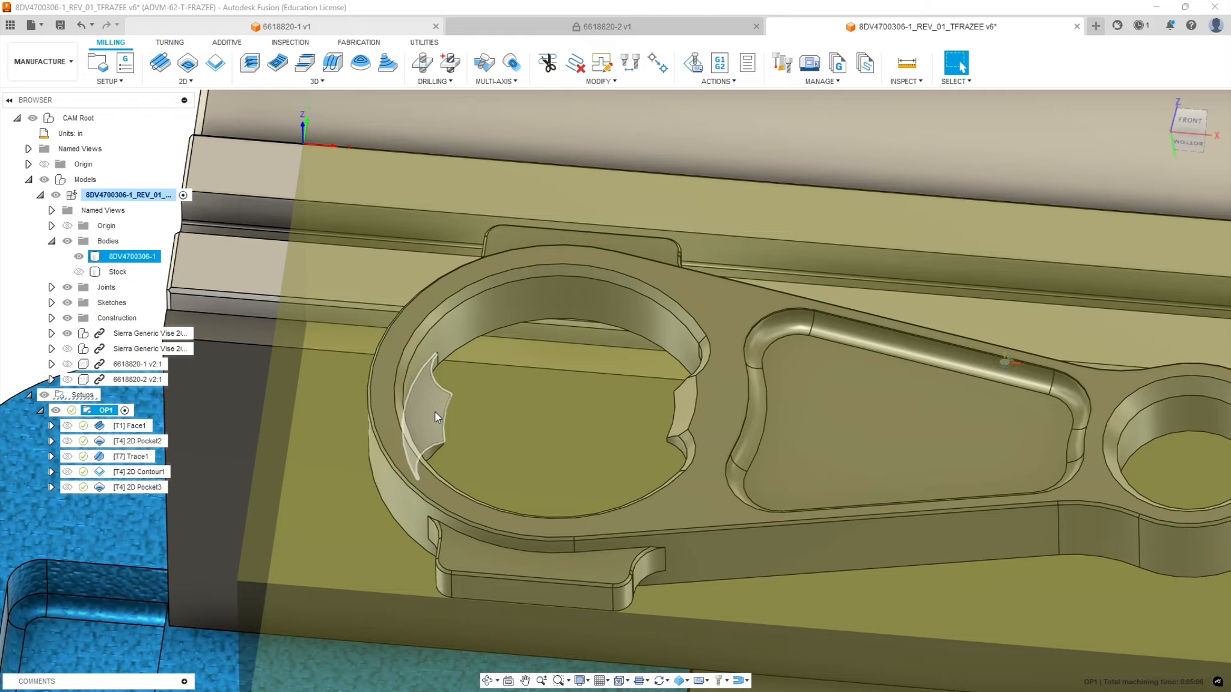
middle_click_drag(436, 419, 485, 445, "shift")
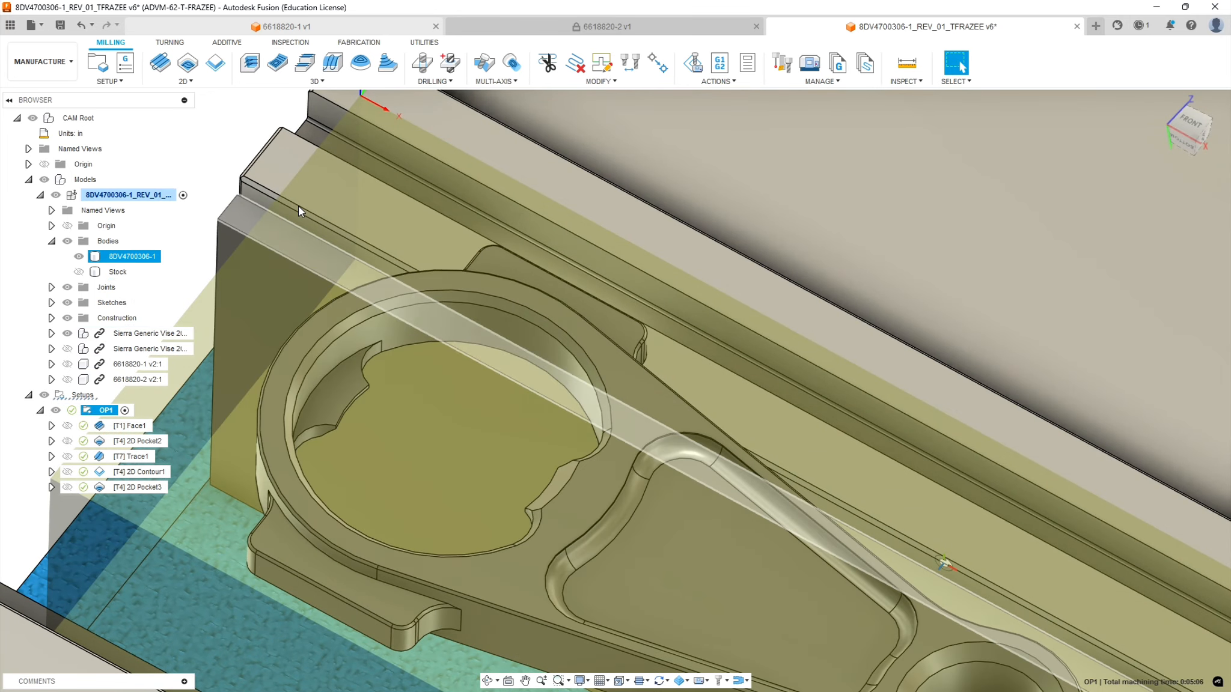
- Create a 2D Contour operation and select the curved edge of the recessed face in the large bore's wall as its open chain
left_click(187, 81)
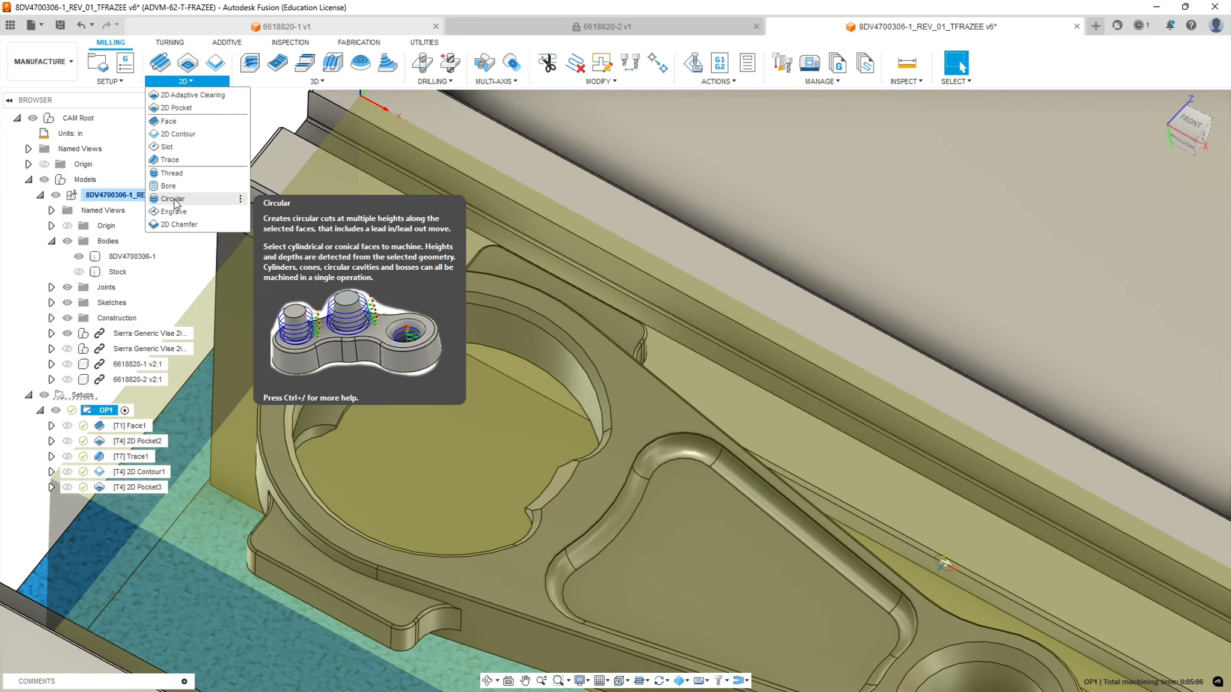
left_click(178, 134)
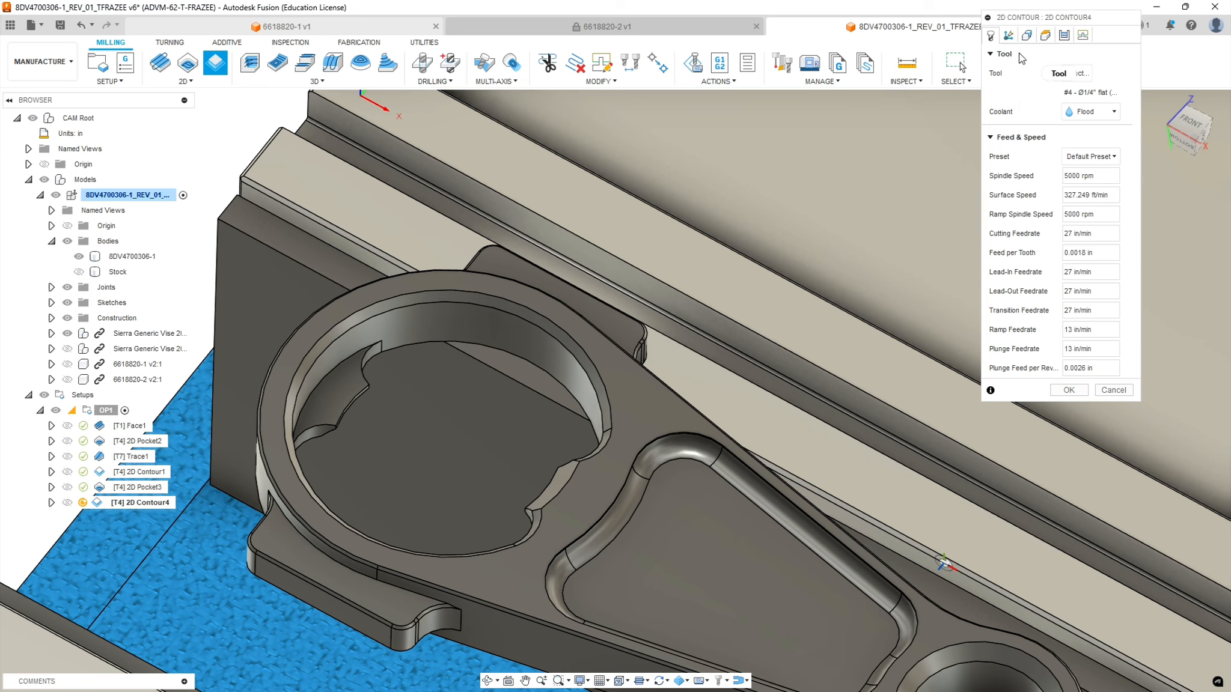
left_click(1025, 36)
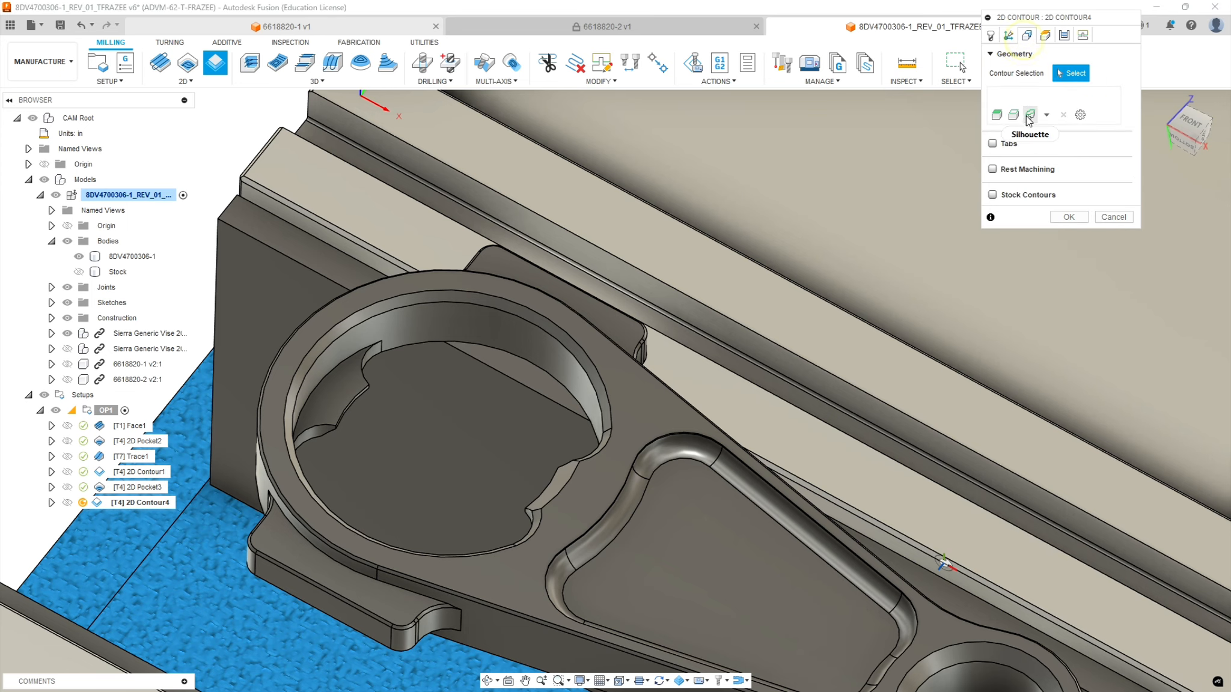
left_click(358, 349)
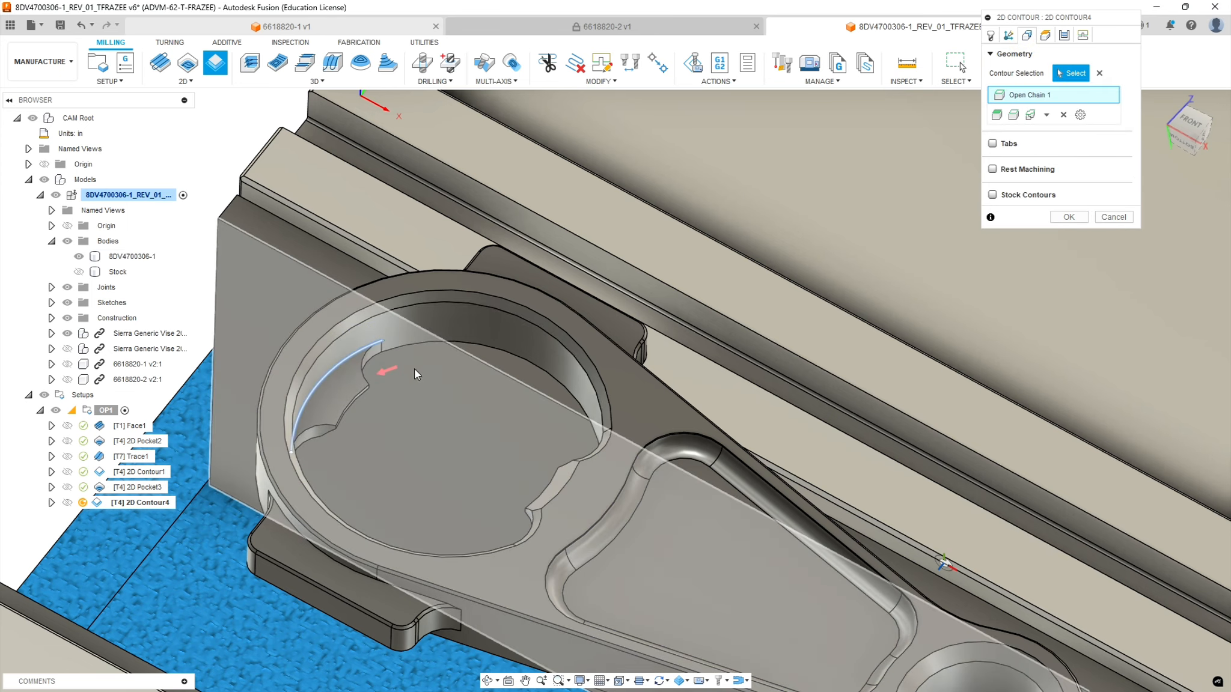
middle_click_drag(467, 383, 414, 433, "shift")
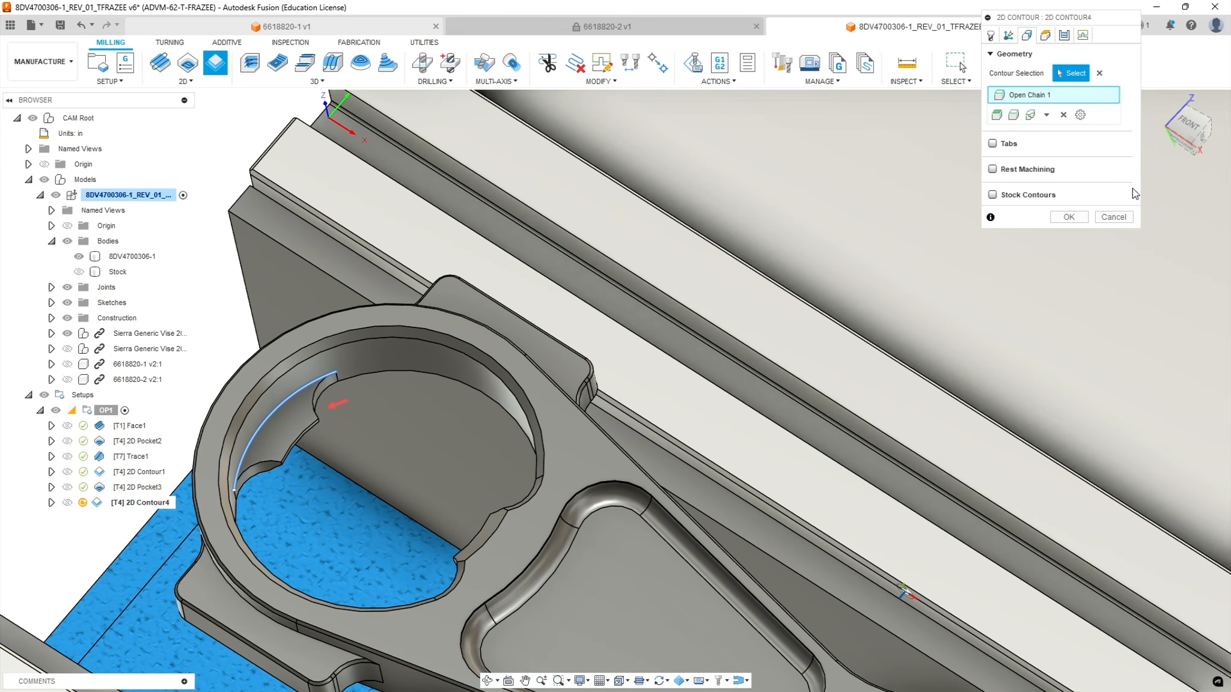
- Exclude Stock Top from the contour's retract height and base its top height on Model Top instead of Stock Top
left_click(1047, 39)
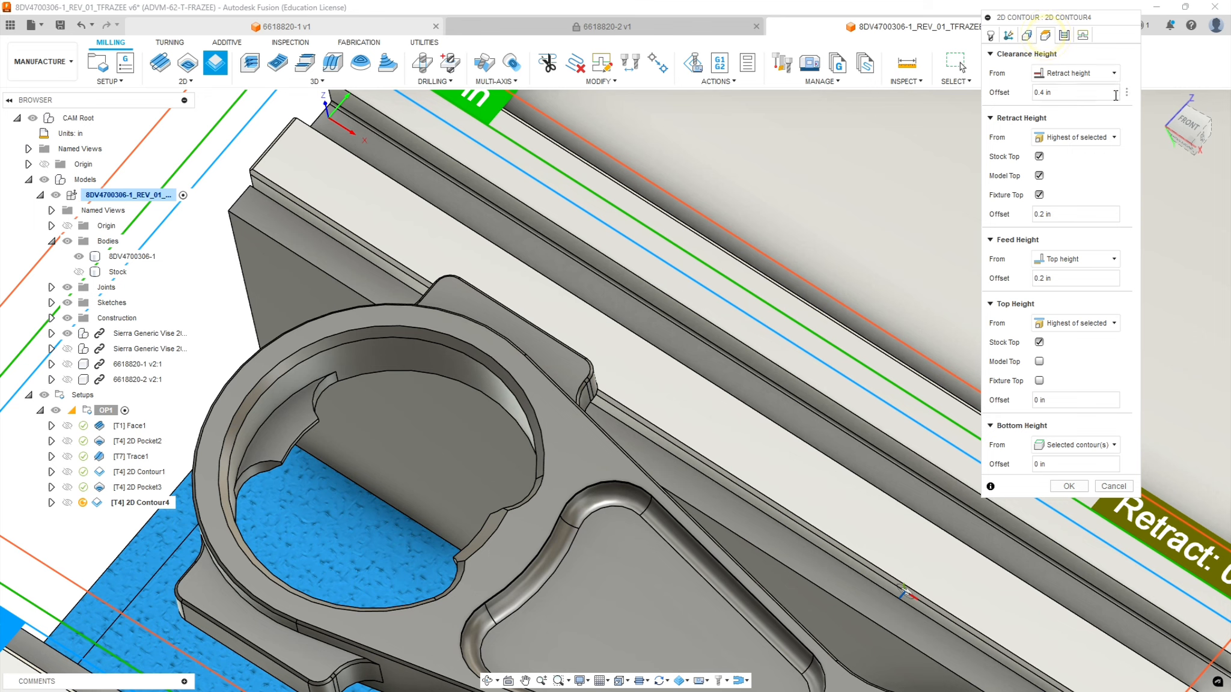
left_click(1039, 156)
left_click(1039, 361)
left_click(1039, 342)
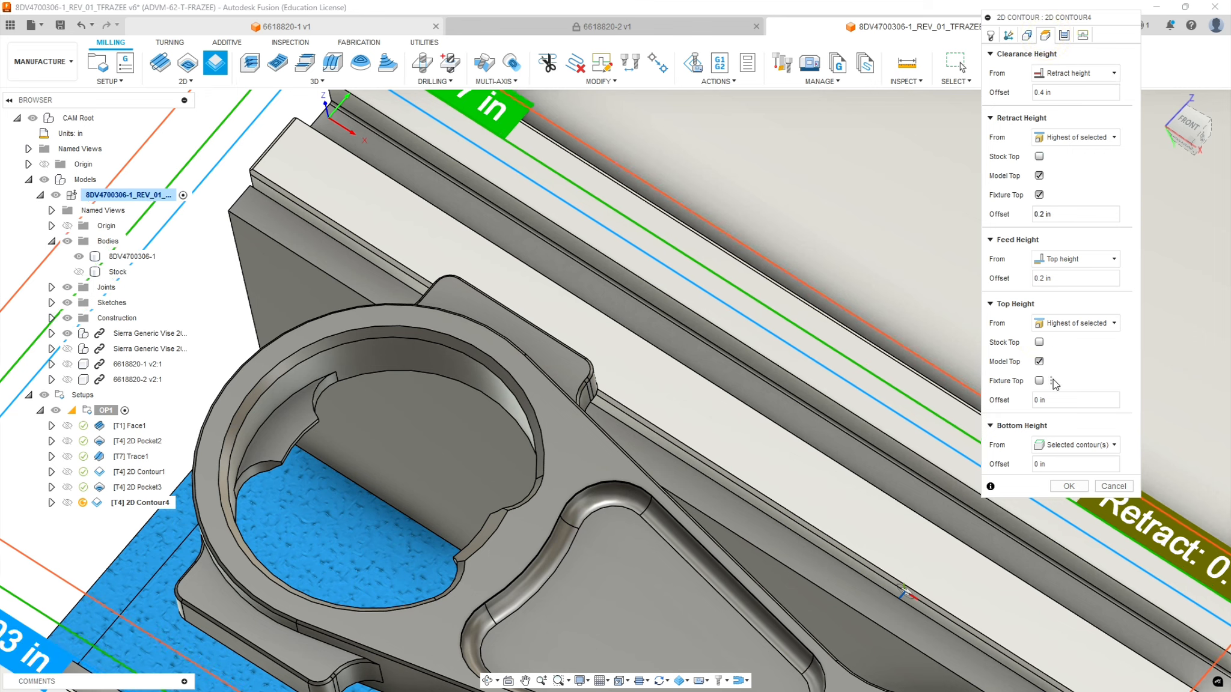
middle_click_drag(816, 319, 987, 348, "shift")
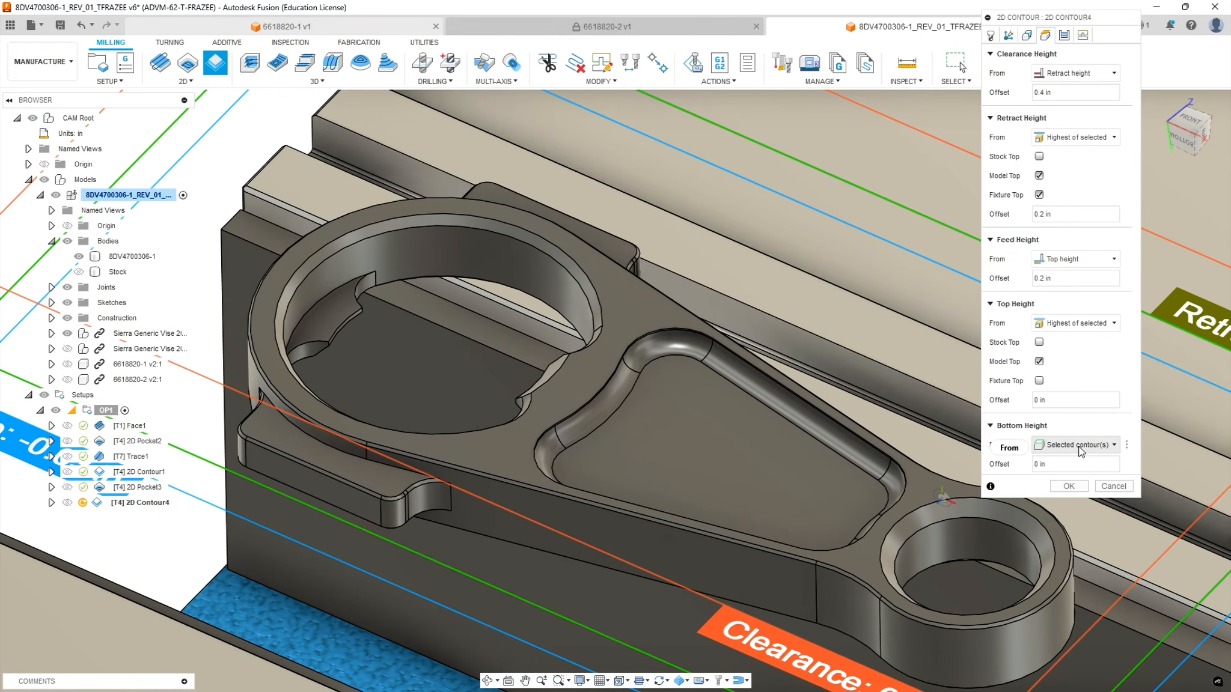
- Set the bore recess contour's compensation type to Wear
left_click(1064, 37)
left_click(1088, 111)
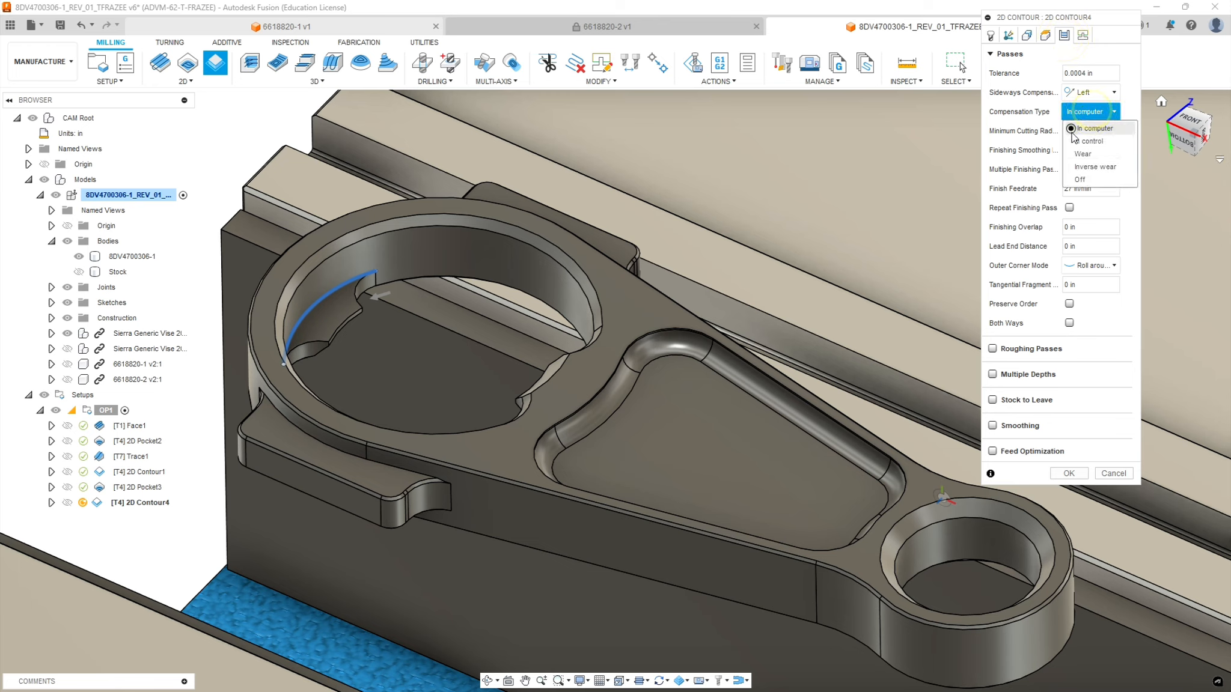
left_click(1082, 154)
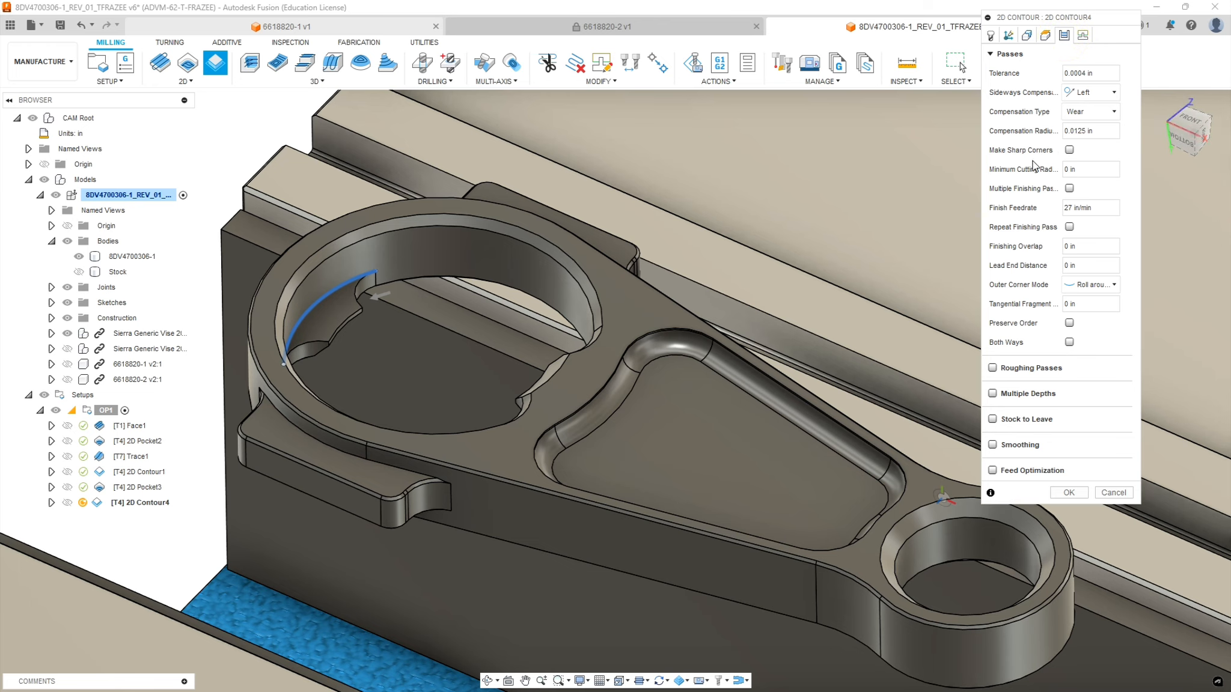
- Enable roughing passes with a finishing stepover of 0.01 in and a smoothing deviation of 0.0004 in
left_click(994, 367)
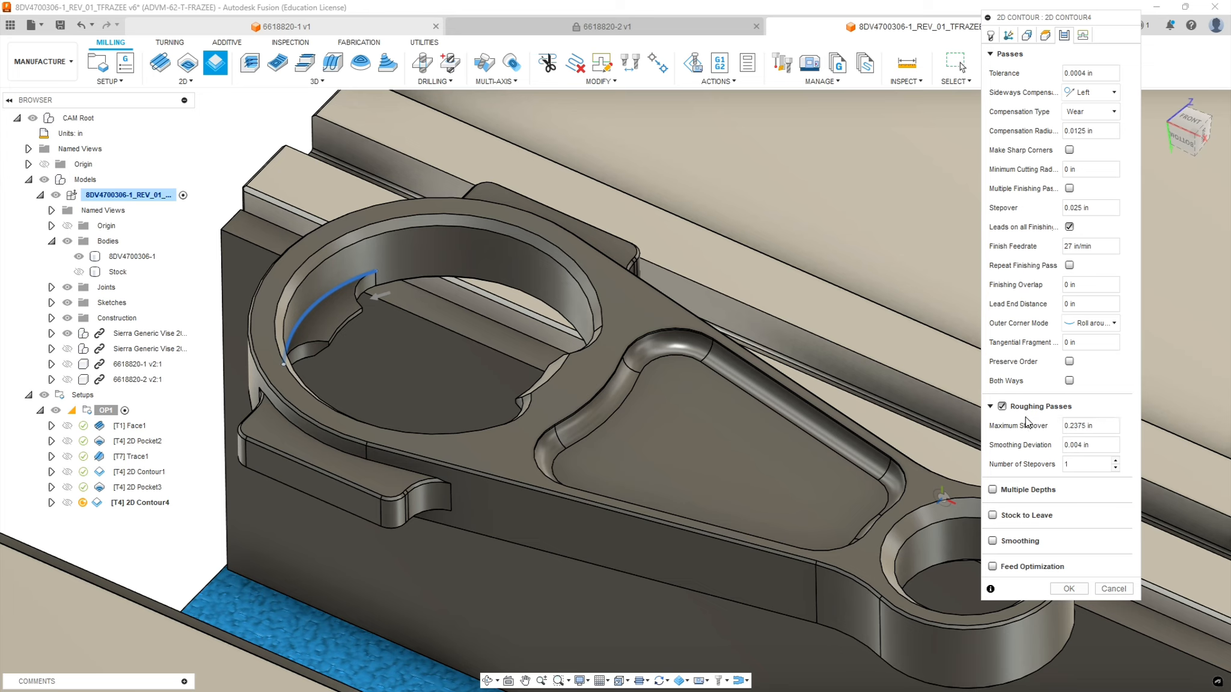
left_click_drag(1093, 207, 1014, 205)
type(".01")
left_click_drag(1077, 447, 1073, 448)
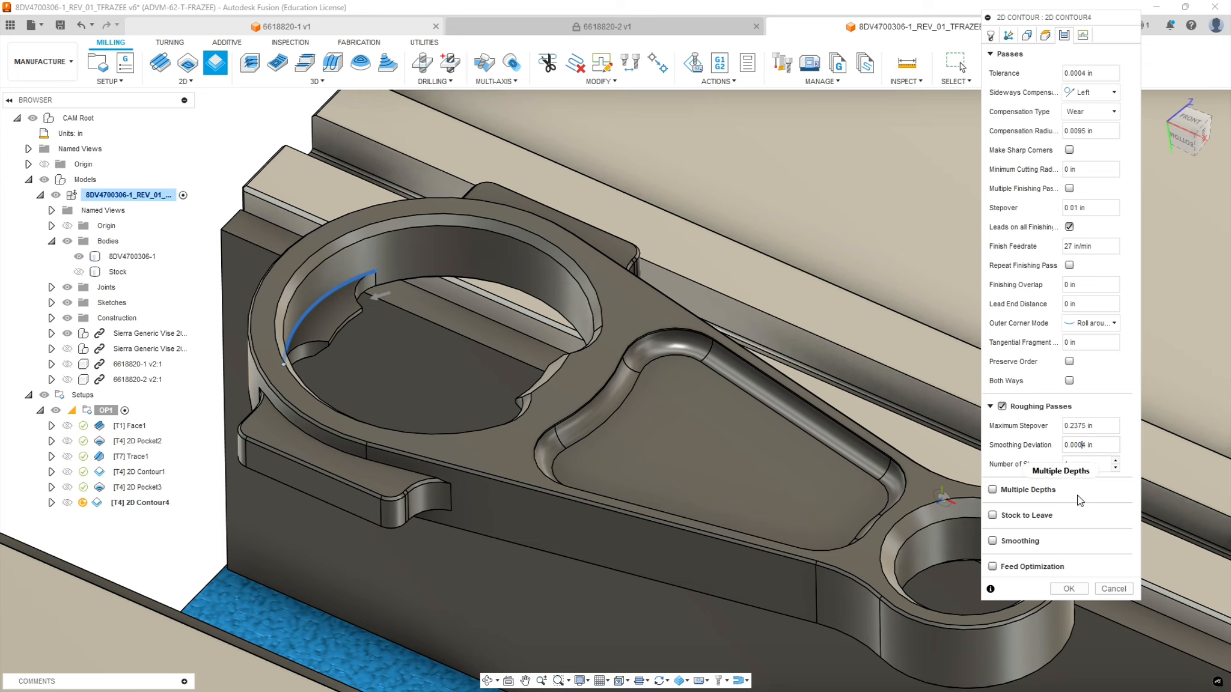
- Enable multiple depths with a 0.25 in maximum roughing stepdown, one finishing stepdown, Finish Only at Final Depth and even stepdowns
left_click(992, 489)
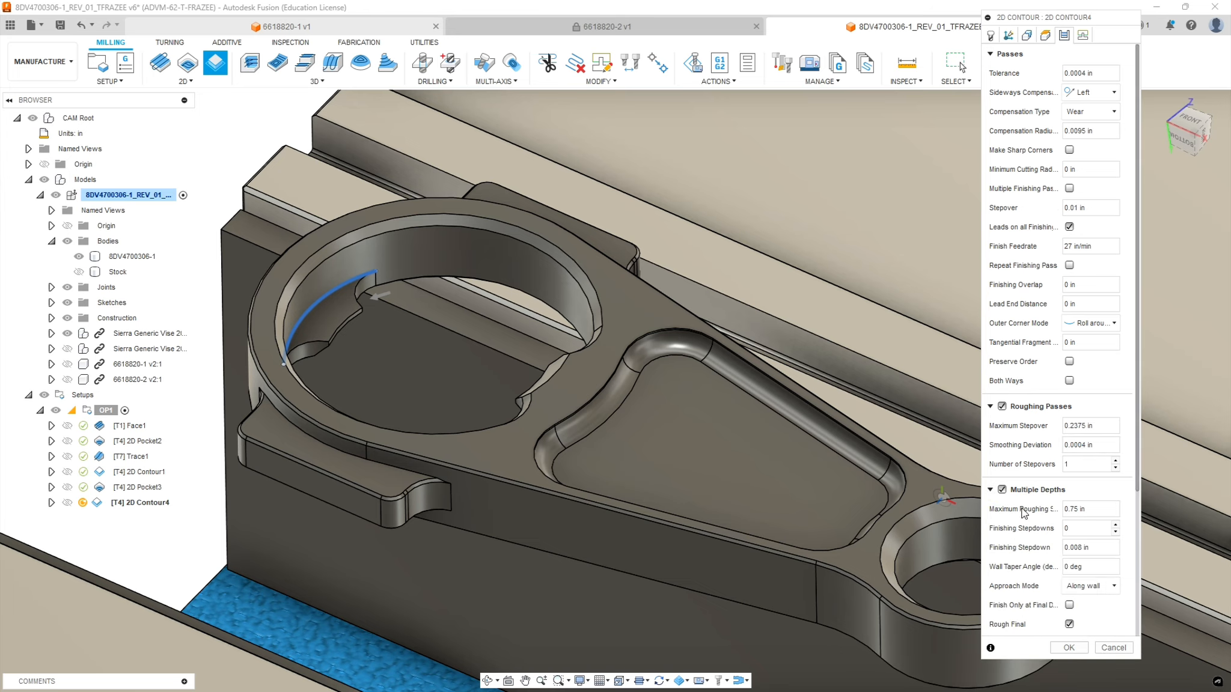
left_click(1084, 509)
type(".25")
key("Tab")
left_click(1069, 605)
scroll(1045, 535, "down", 5)
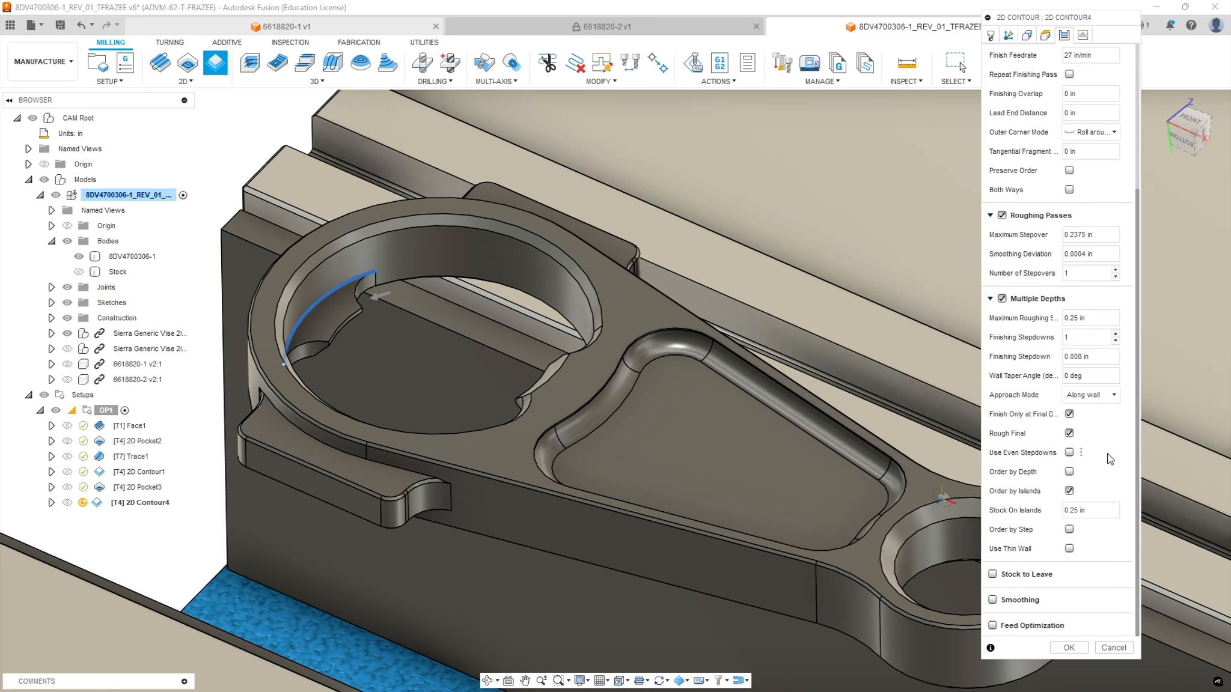
left_click(1069, 452)
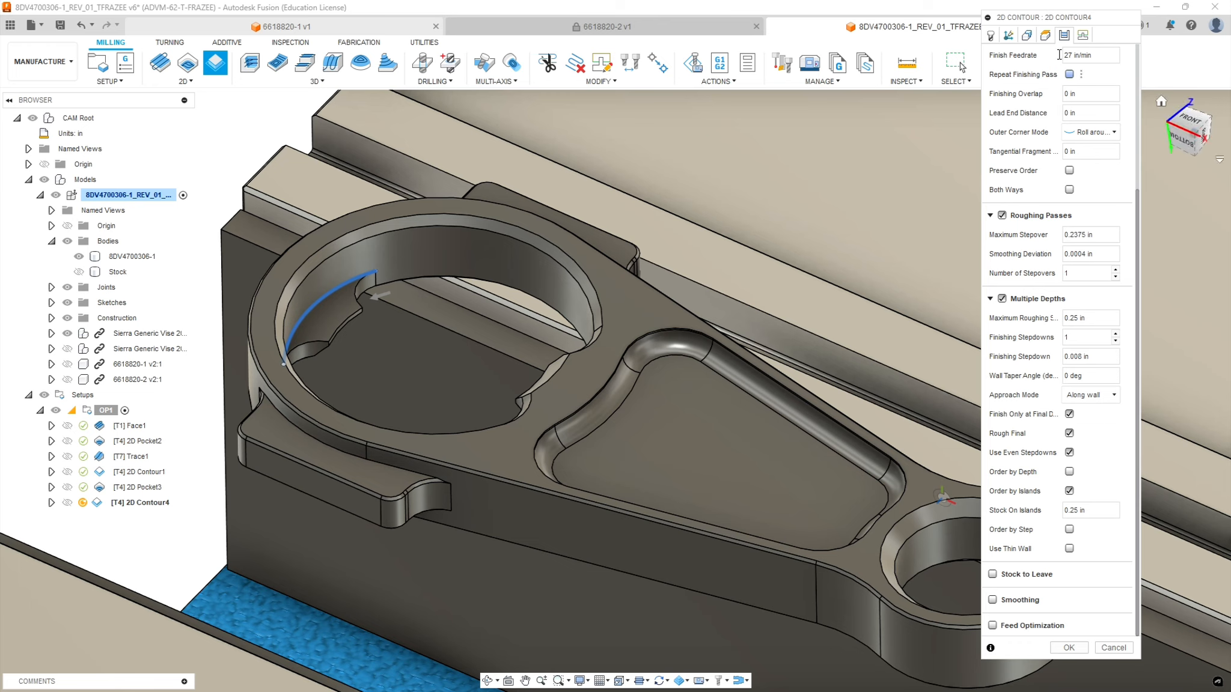
- Set the contour's lead-in sweep angle to 30 deg and vertical lead-in radius to 0, and generate the toolpath
left_click(1082, 35)
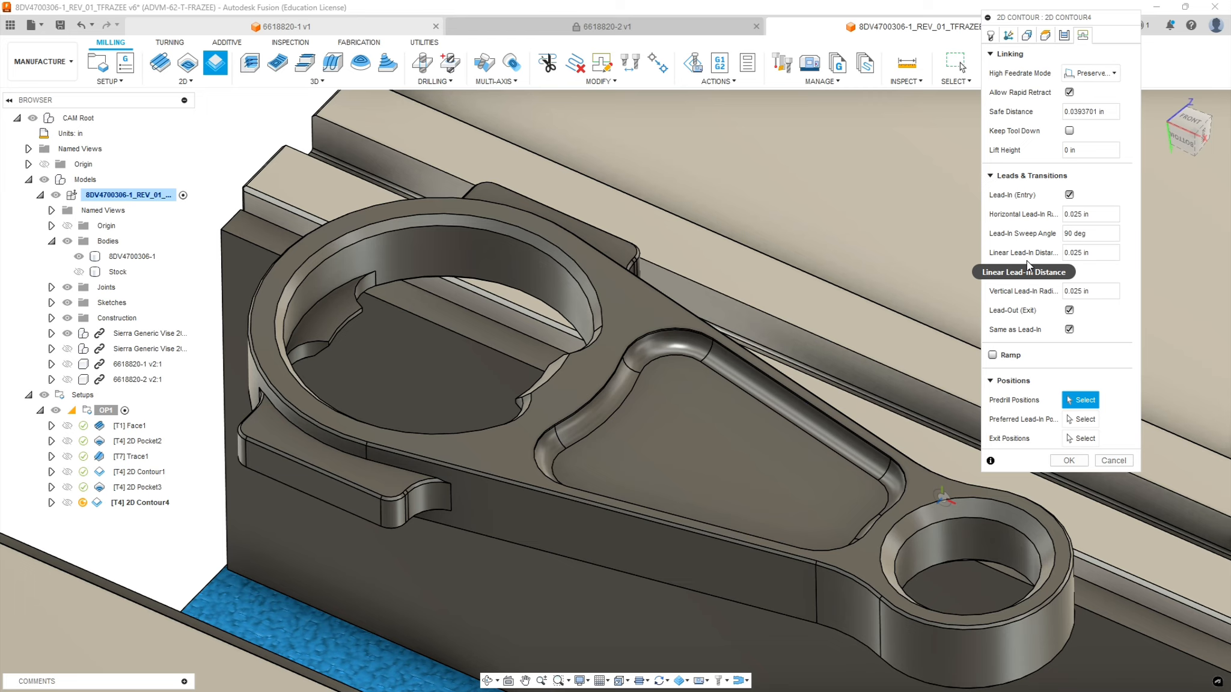
left_click_drag(1102, 233, 969, 229)
type("30")
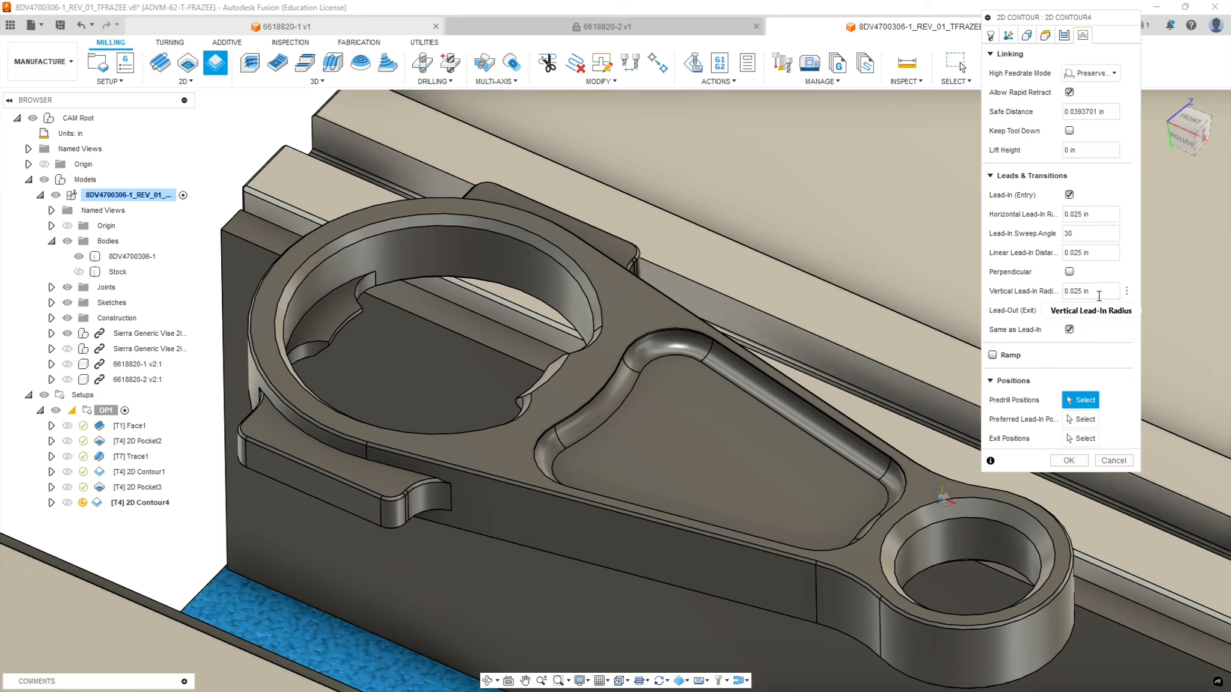
left_click_drag(1101, 291, 985, 296)
type("0")
left_click(1074, 460)
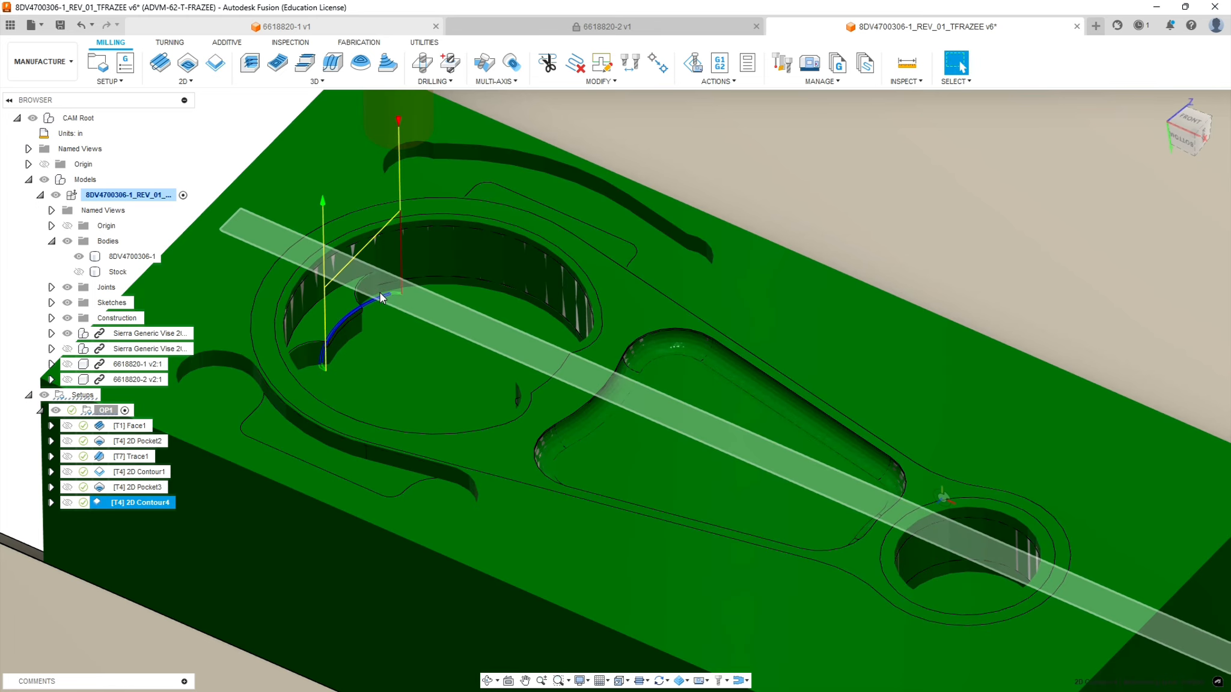
- Inspect the contour toolpath at the large bore's recessed face against the in-process stock, and clear the operation's selection
scroll(380, 292, "up", 5)
middle_click_drag(380, 293, 383, 329, "shift")
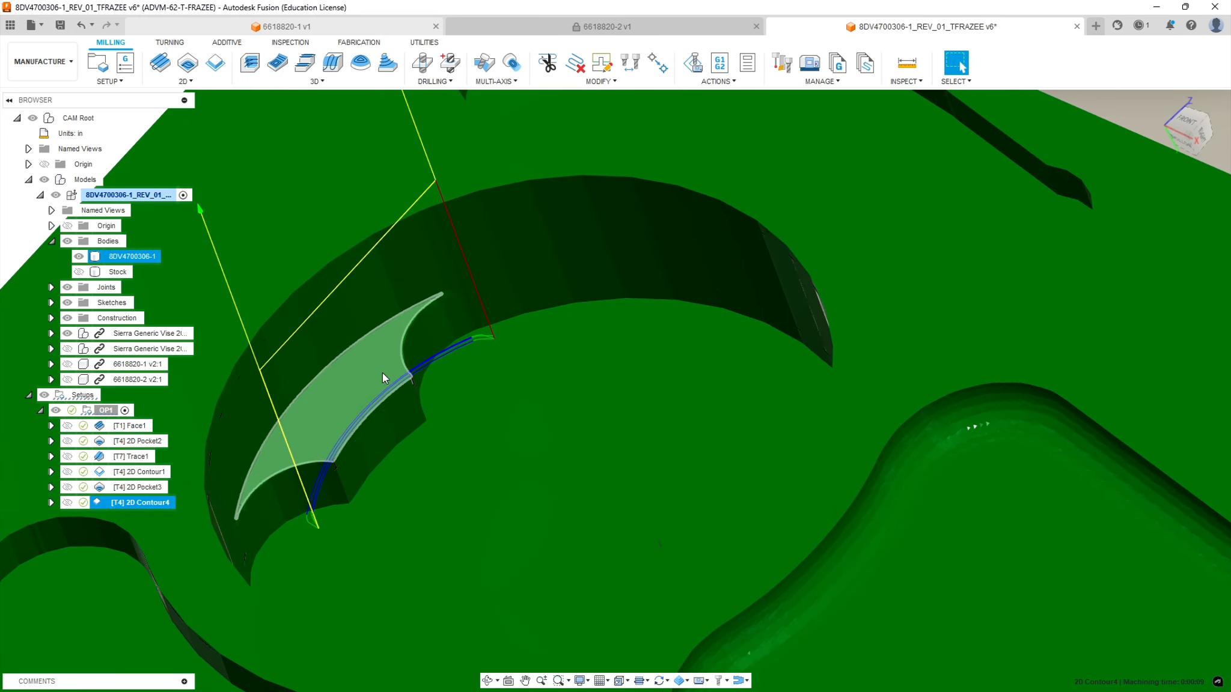
scroll(402, 340, "down", 5)
middle_click_drag(400, 342, 428, 354, "shift")
scroll(333, 412, "down", 10)
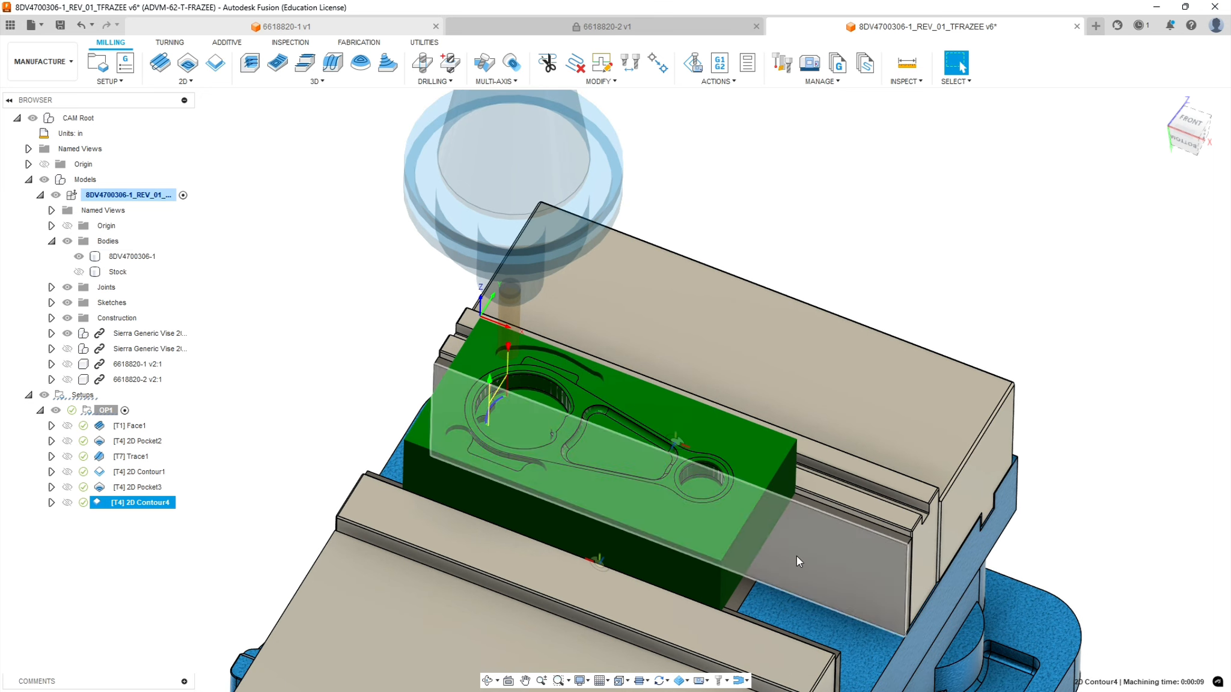
scroll(662, 511, "up", 3)
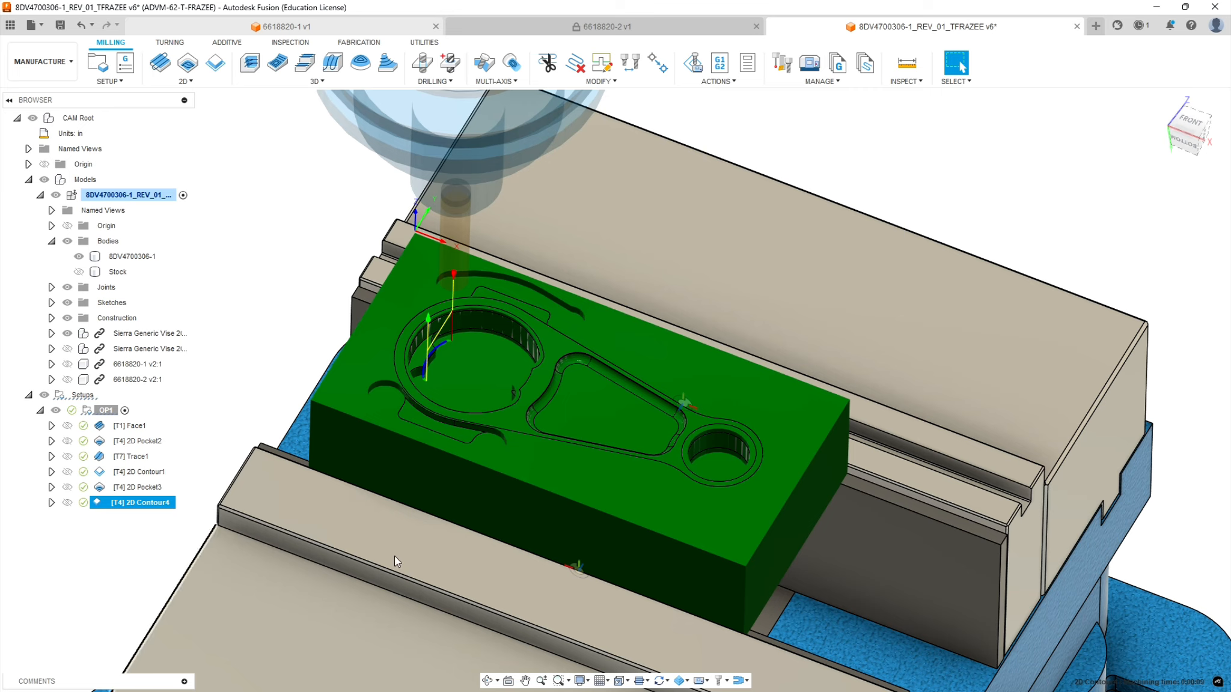
left_click(132, 546)
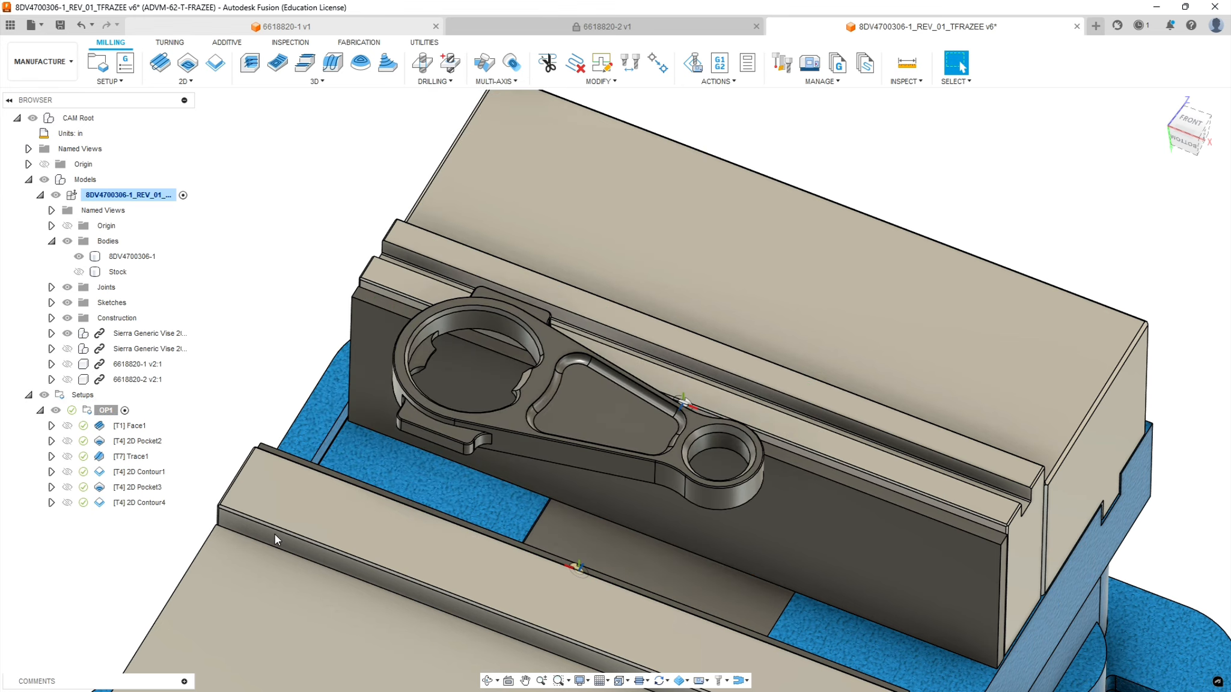
- Display the Stock body to check its extents around the connecting rod, and hide it again
left_click(79, 271)
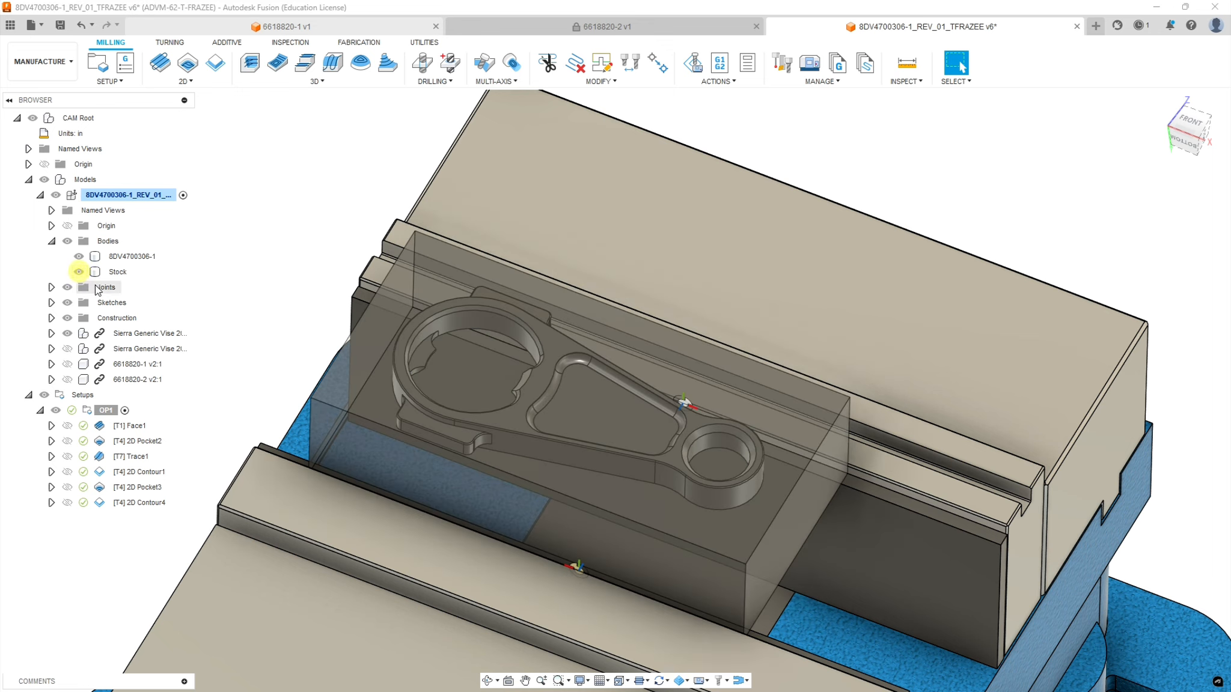
left_click(116, 272)
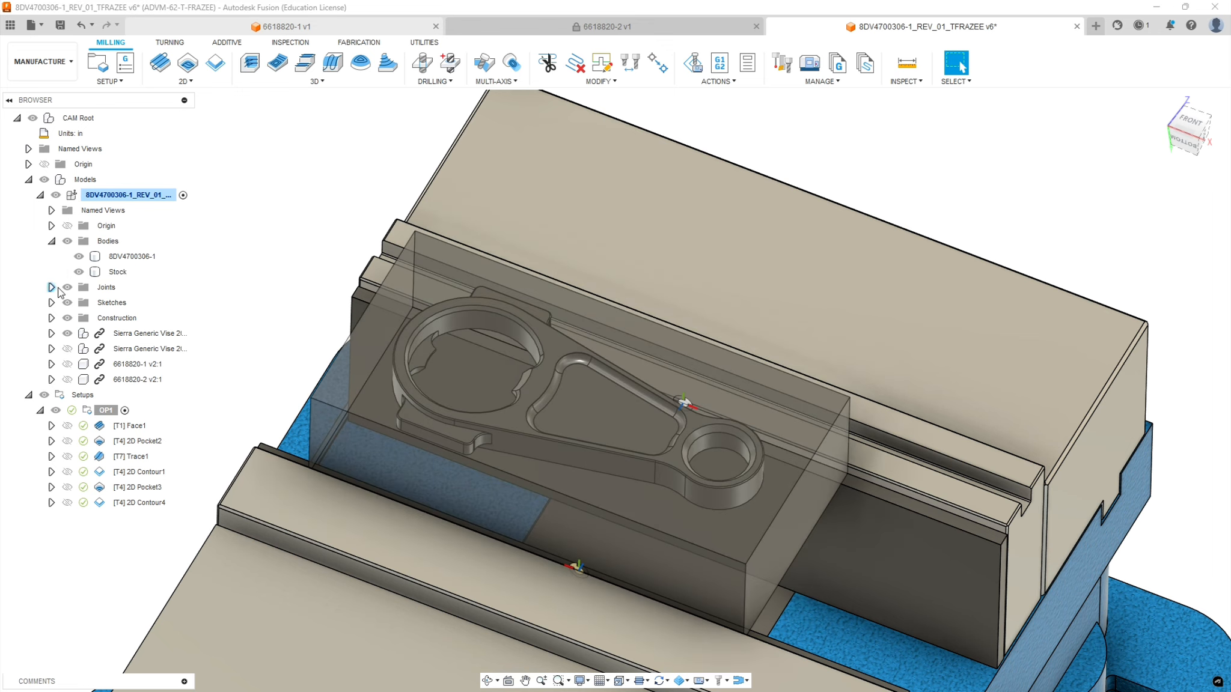
left_click(76, 274)
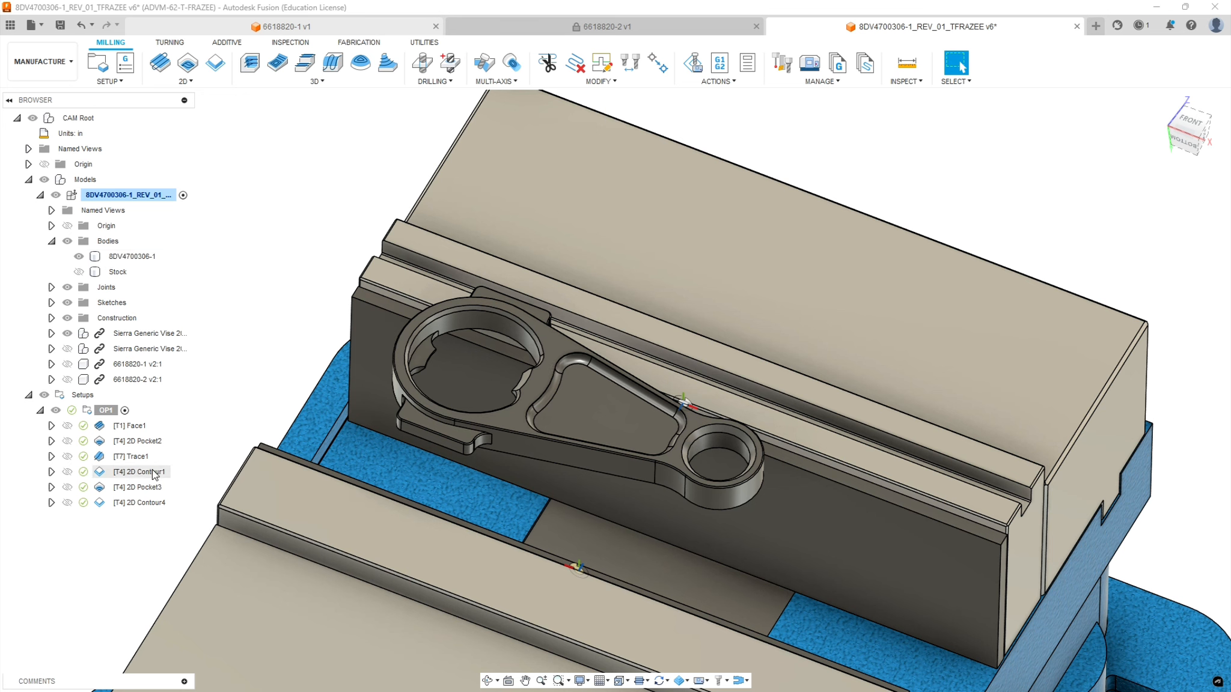
- Create a 2D Adaptive Clearing operation using tool 2, the 1/2 in flat end mill from the Sierra_VF1_aluminum library
scroll(174, 475, "up", 3)
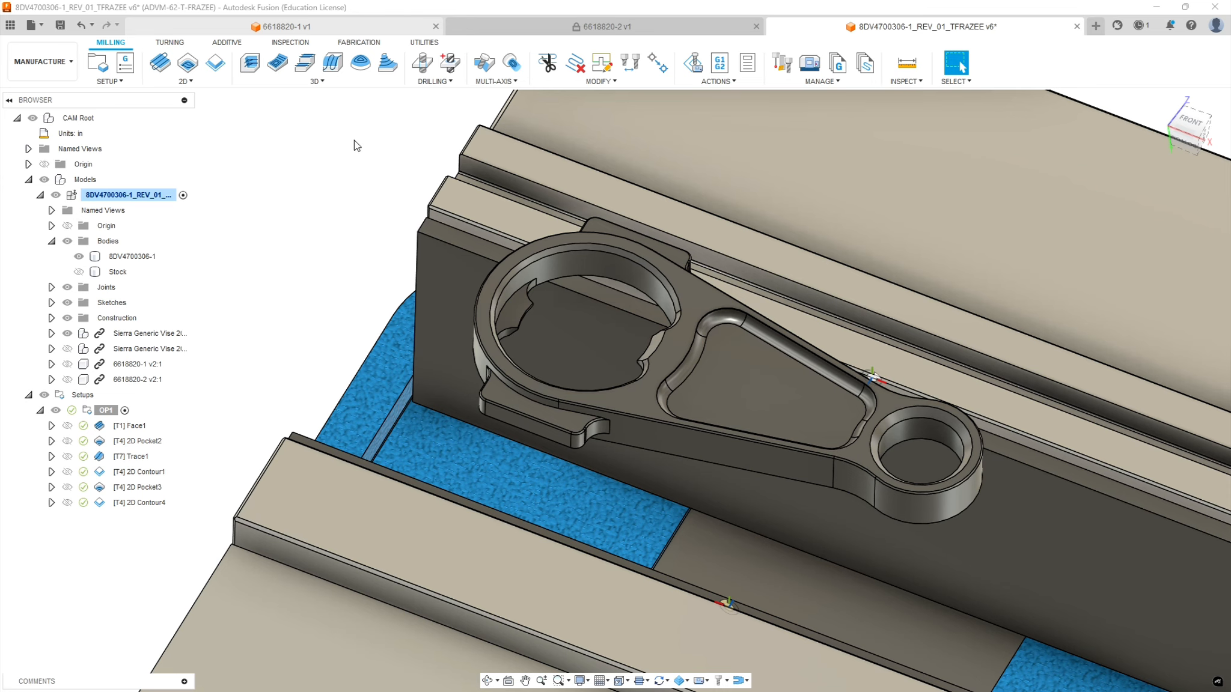
left_click(190, 82)
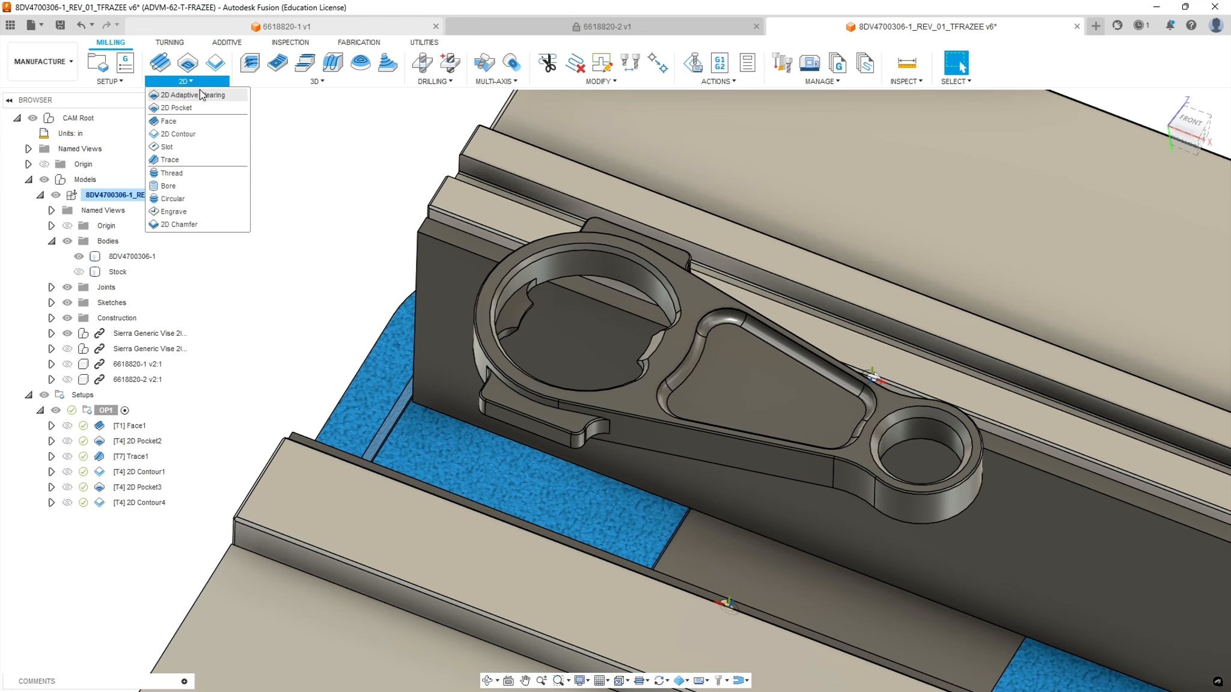
left_click(200, 95)
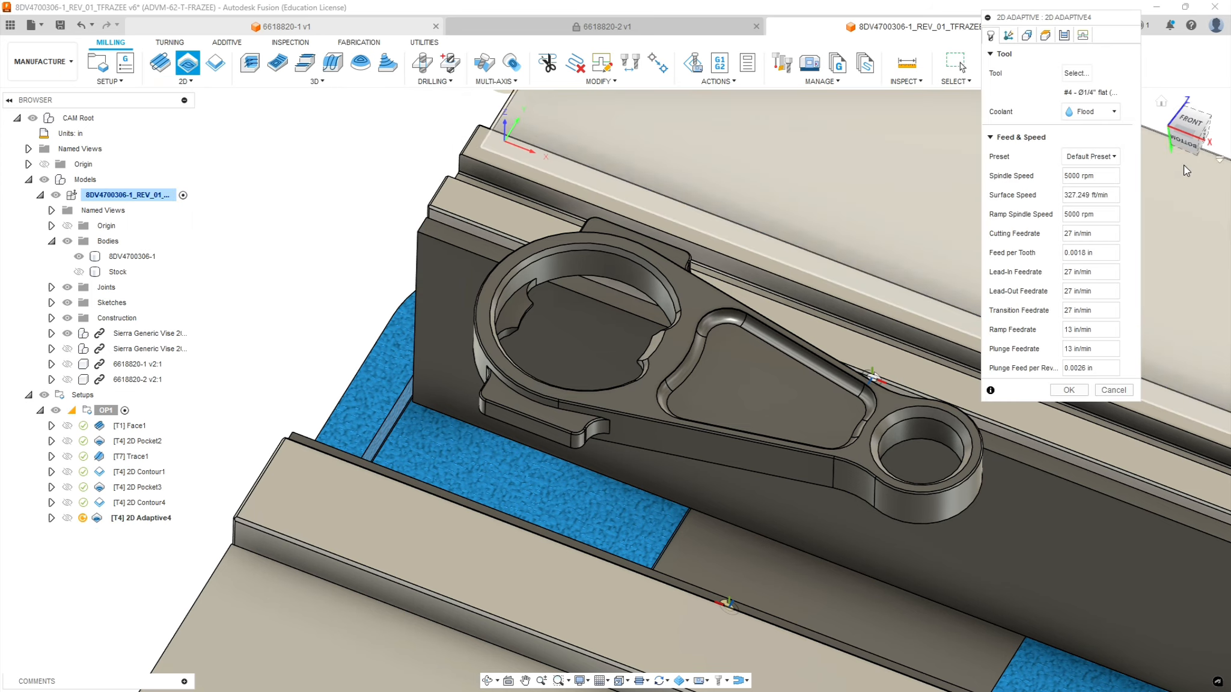
left_click(1077, 73)
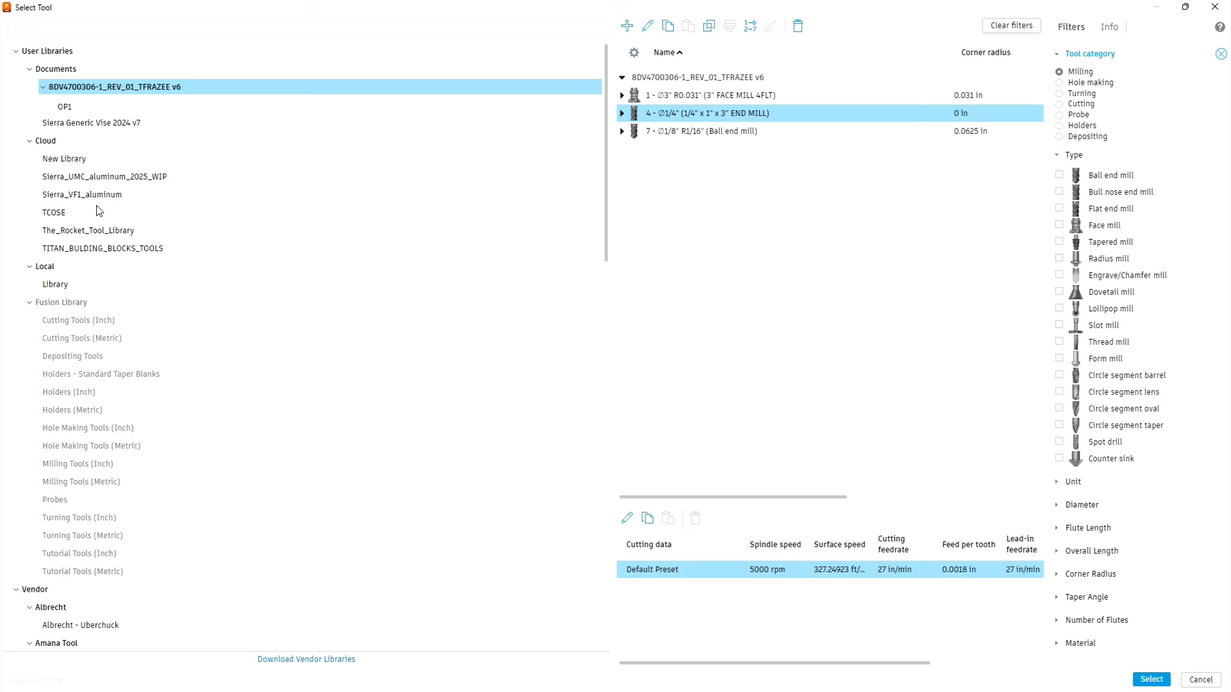
left_click(84, 194)
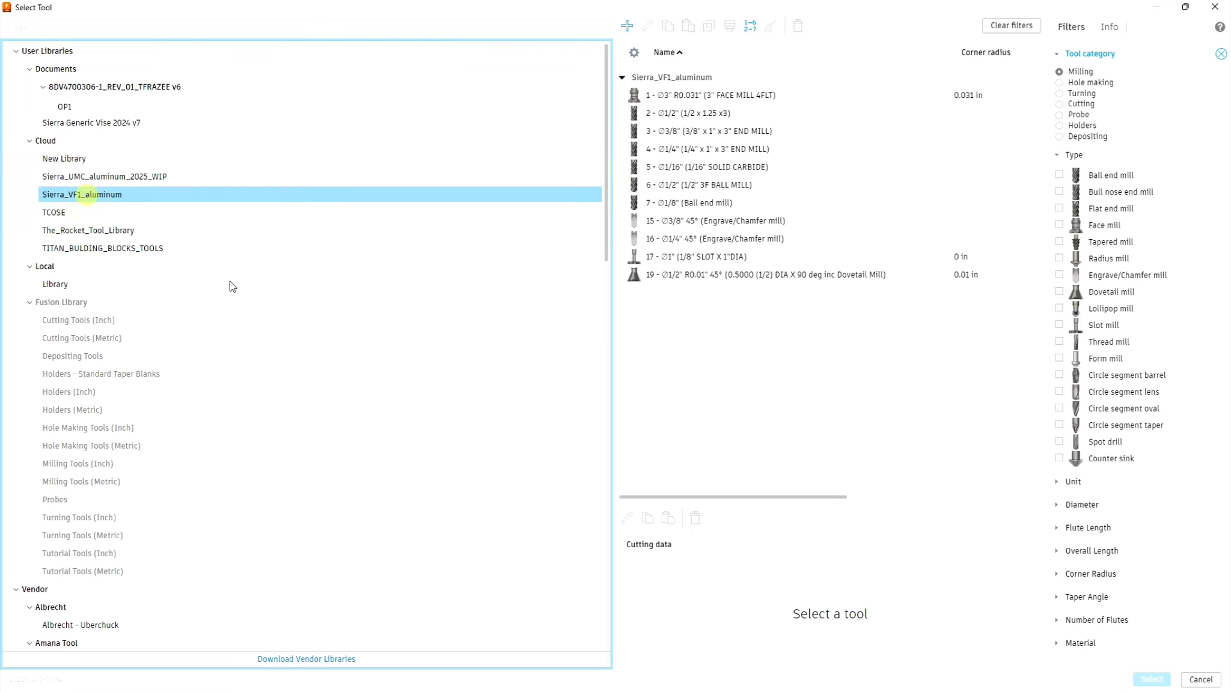
left_click(676, 113)
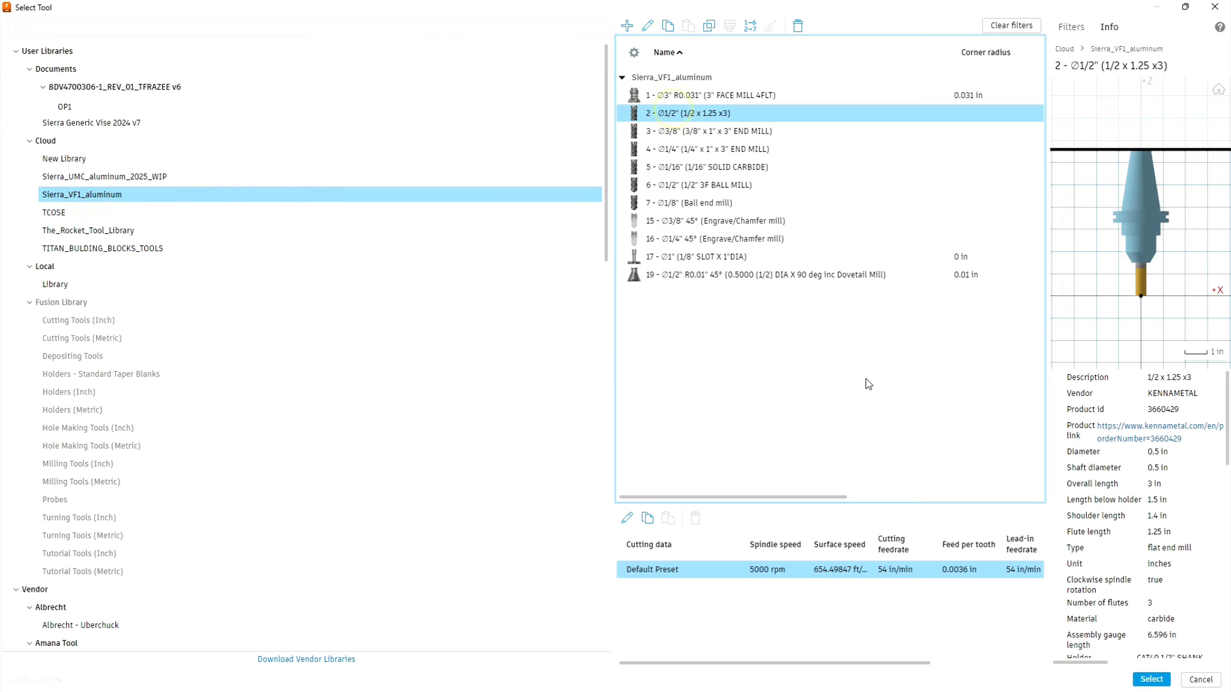
left_click(1151, 679)
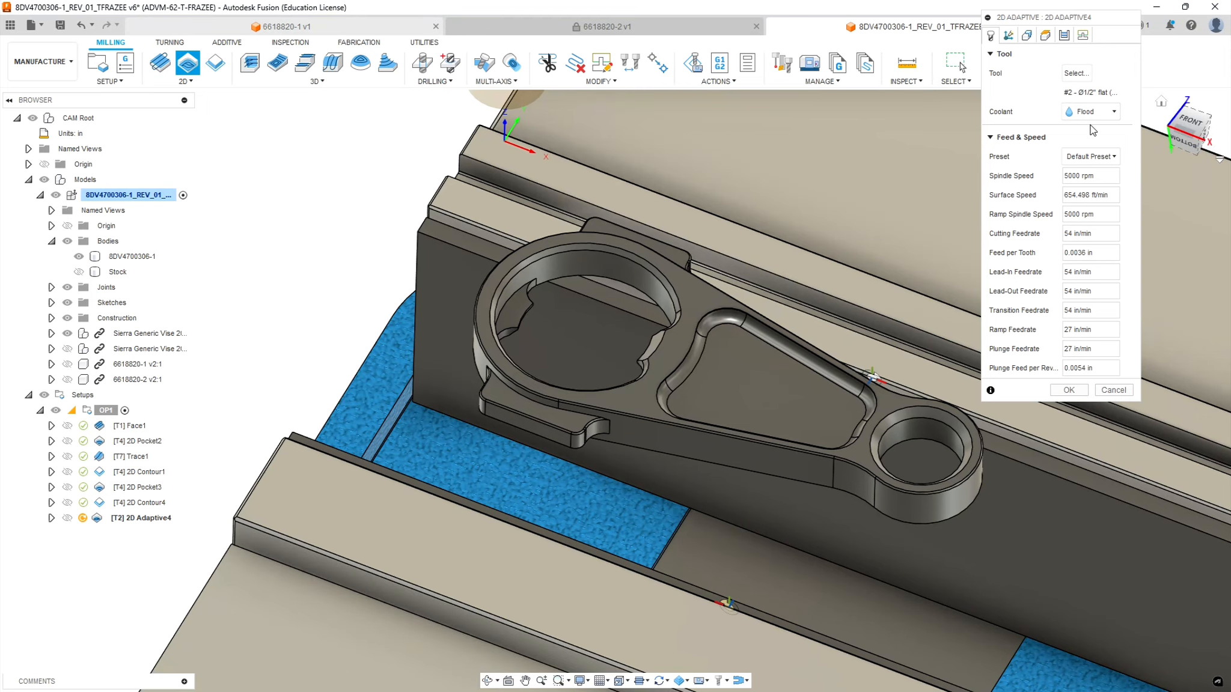
- Define the adaptive clearing geometry with a silhouette of the setup model, limited to outside loops
left_click(1026, 35)
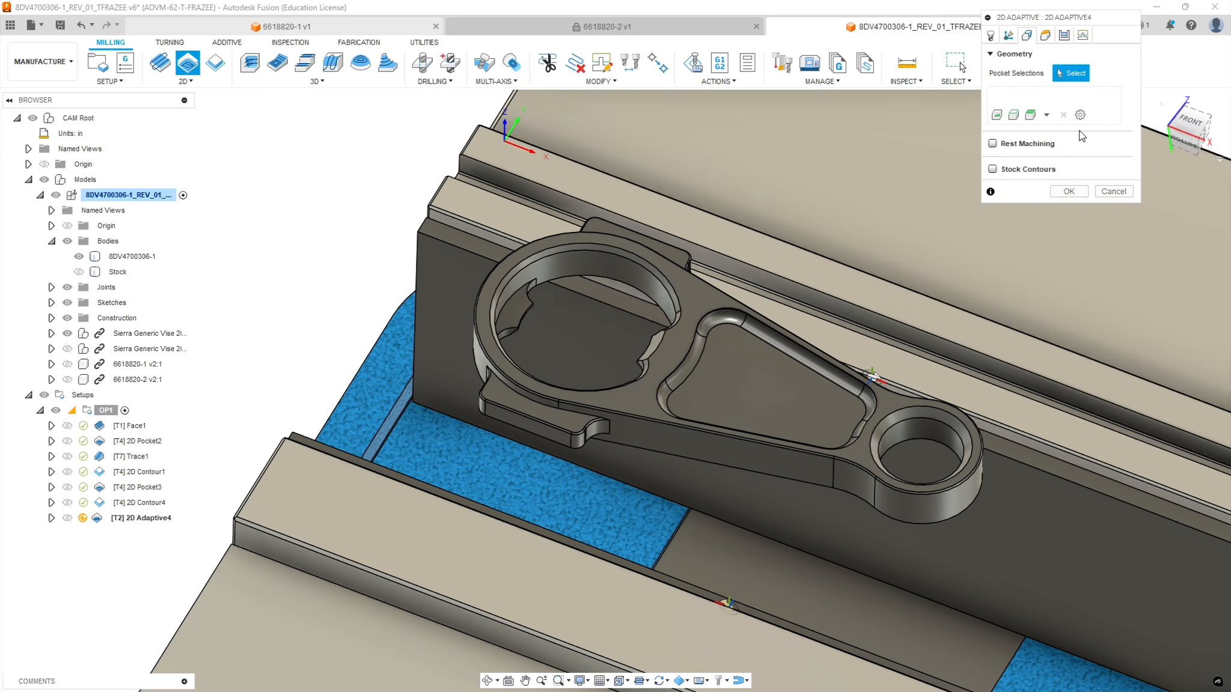
left_click(1046, 114)
left_click(1025, 191)
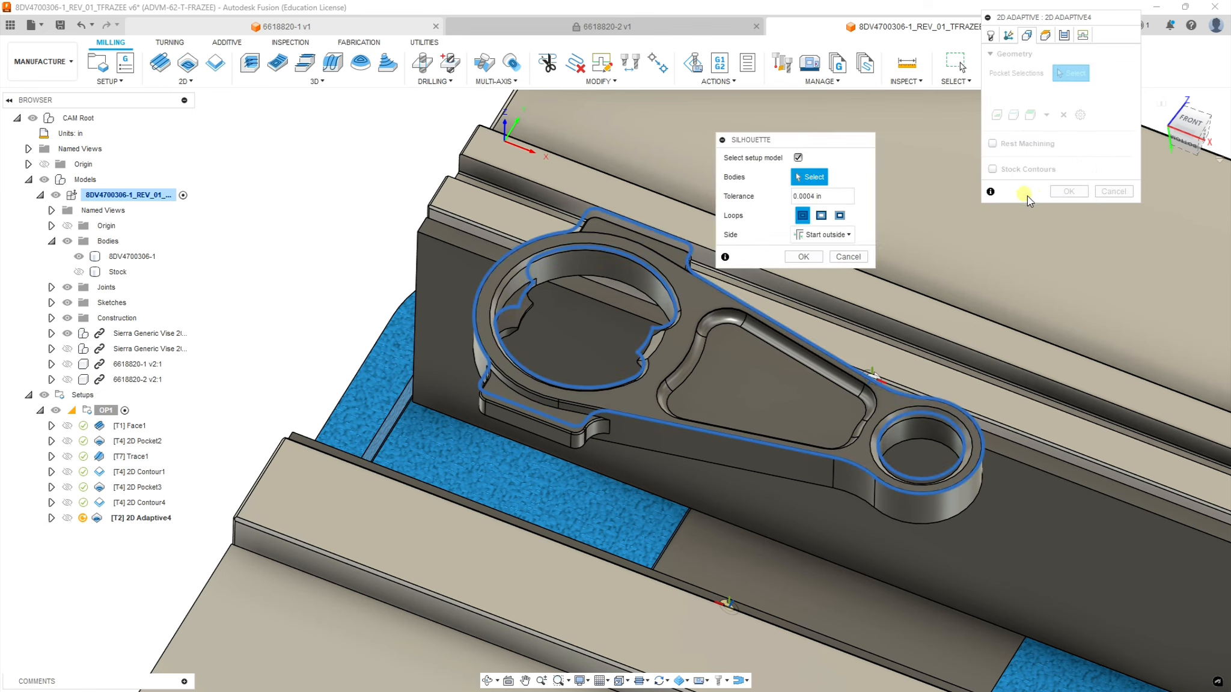
left_click(822, 217)
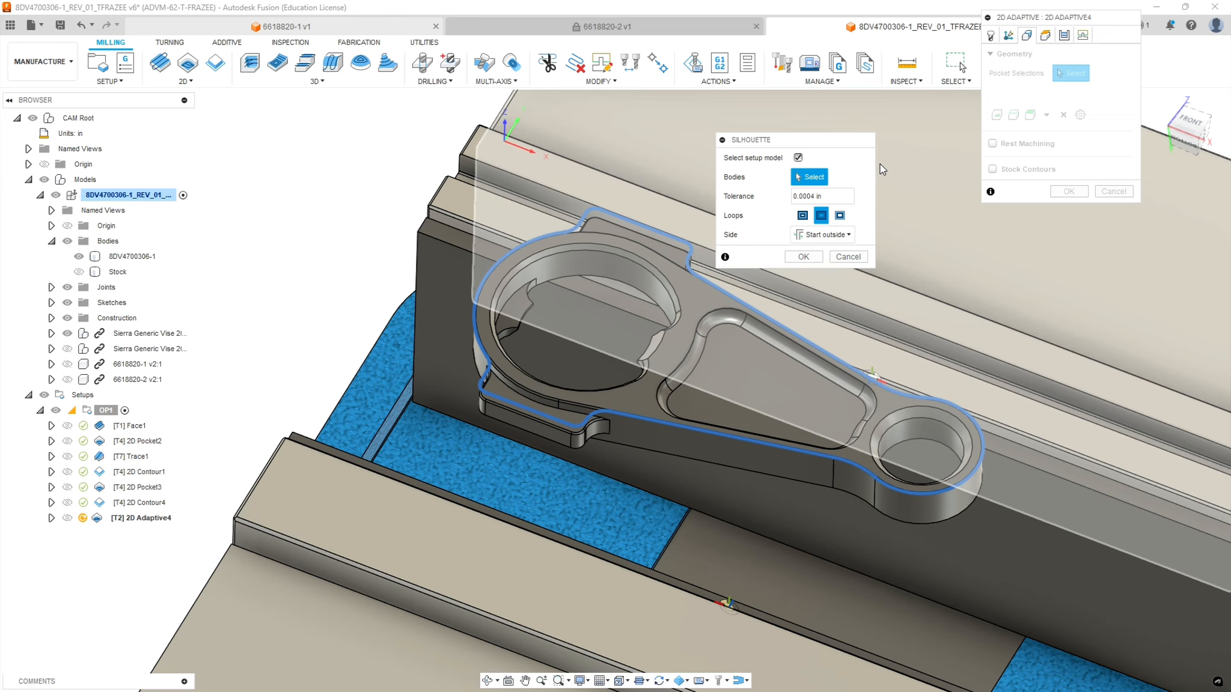
left_click(809, 255)
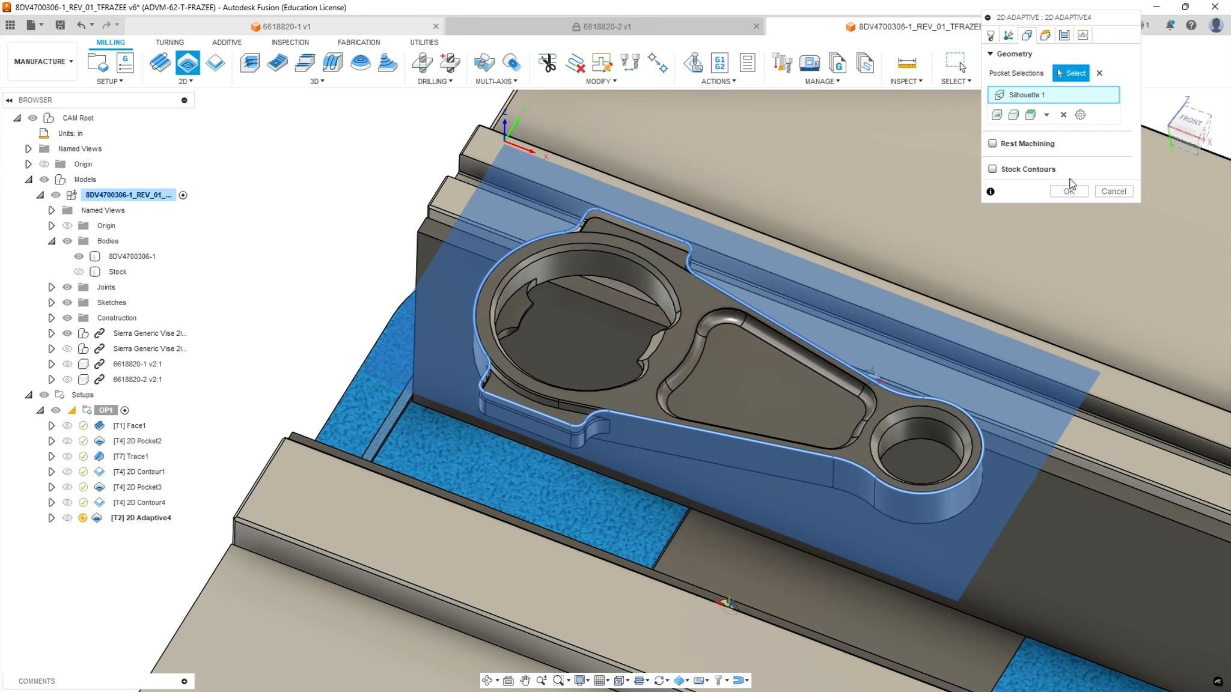
- Exclude the stock top from the retract and top heights, and set the bottom height to the lowest of selected with a -0.01 in offset
left_click(1045, 35)
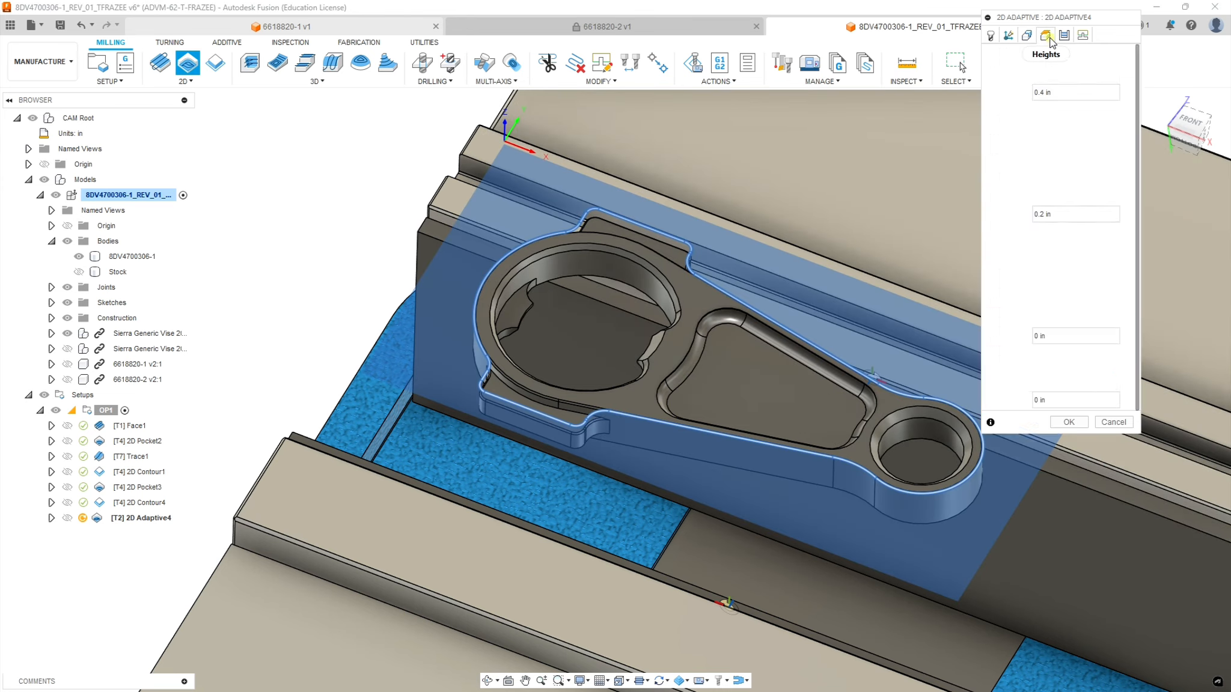
left_click(1039, 297)
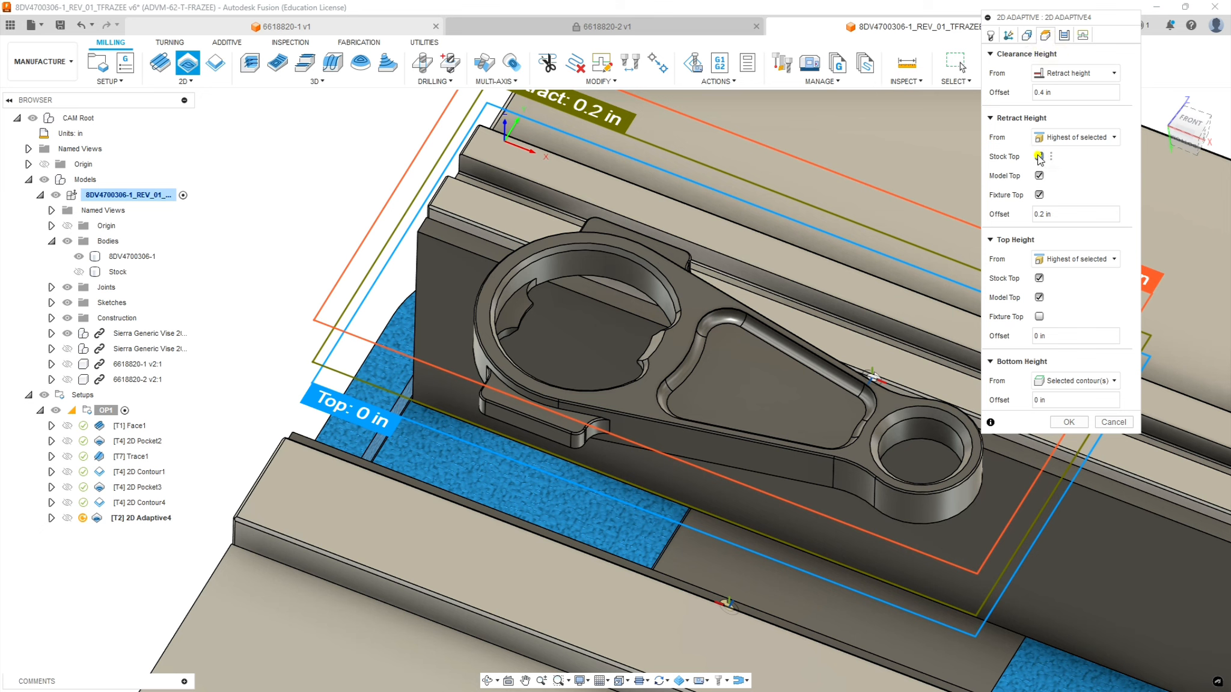
left_click(1040, 156)
left_click(1039, 278)
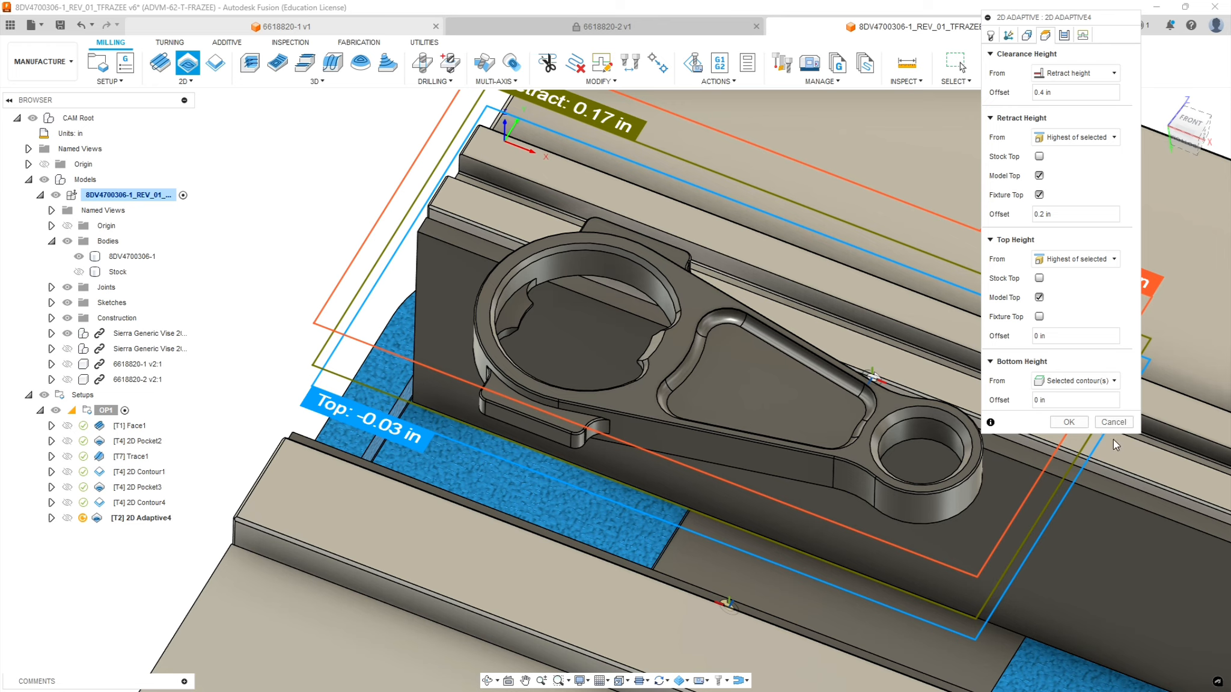
left_click(1112, 381)
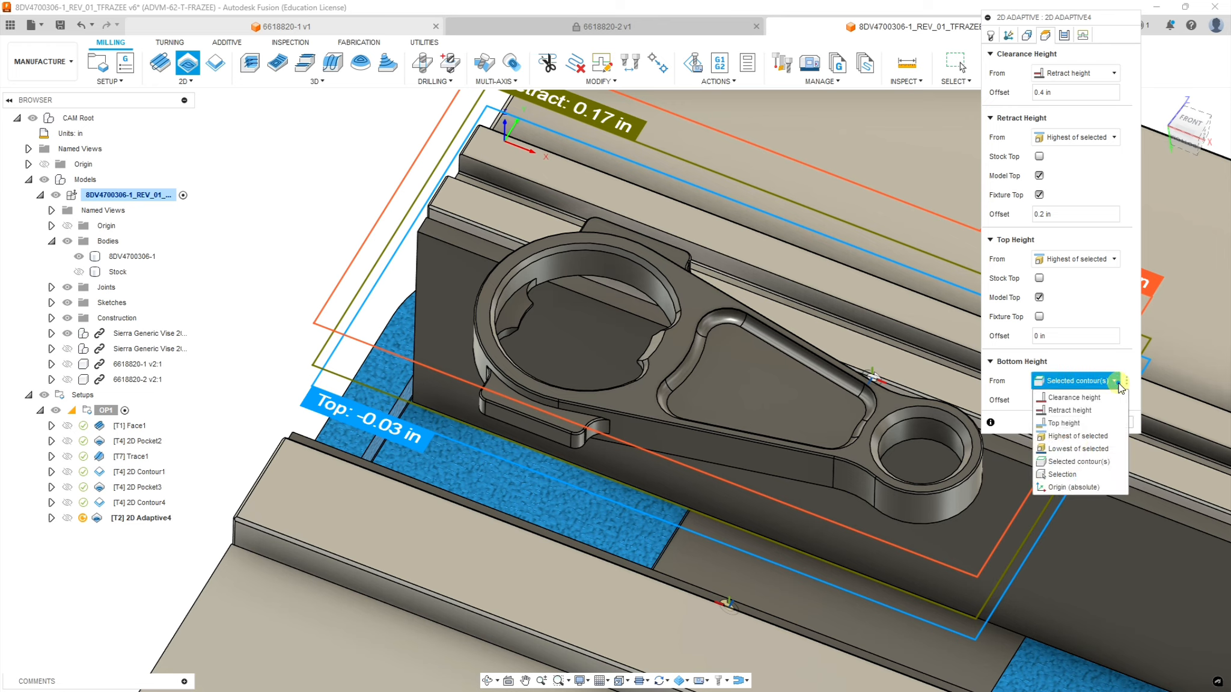
left_click(1074, 450)
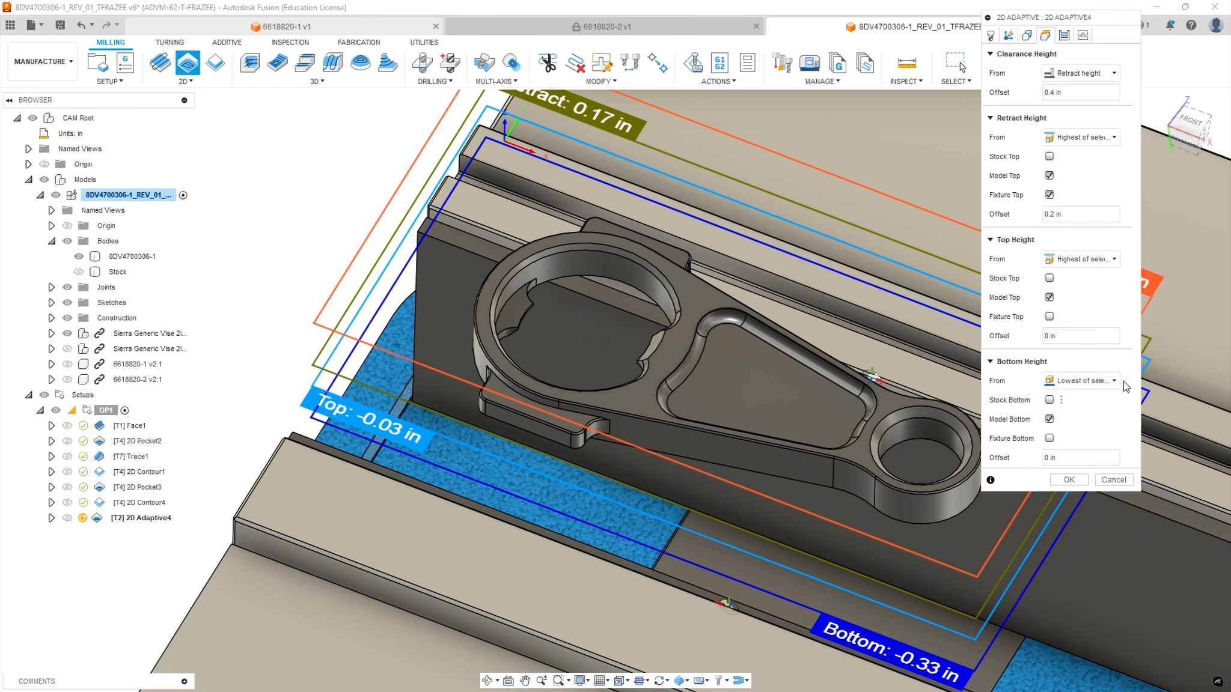
left_click(1074, 460)
type("-.01")
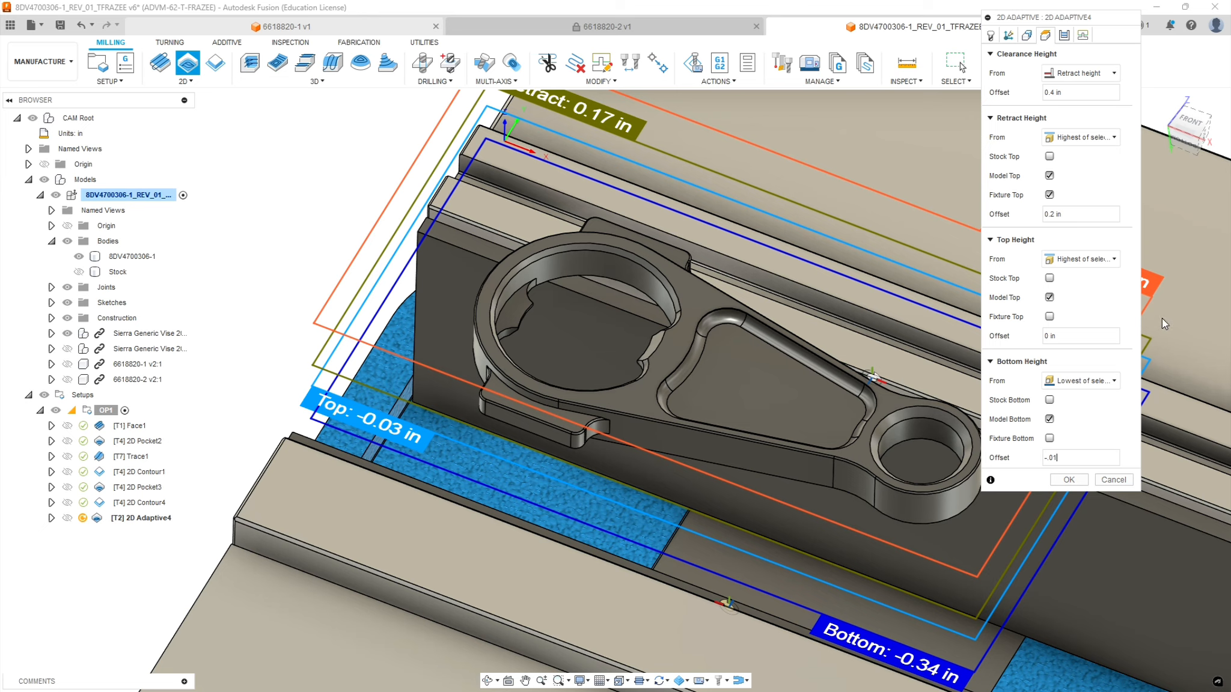
- Set the adaptive operation's axial stock to leave to 0
left_click(1064, 35)
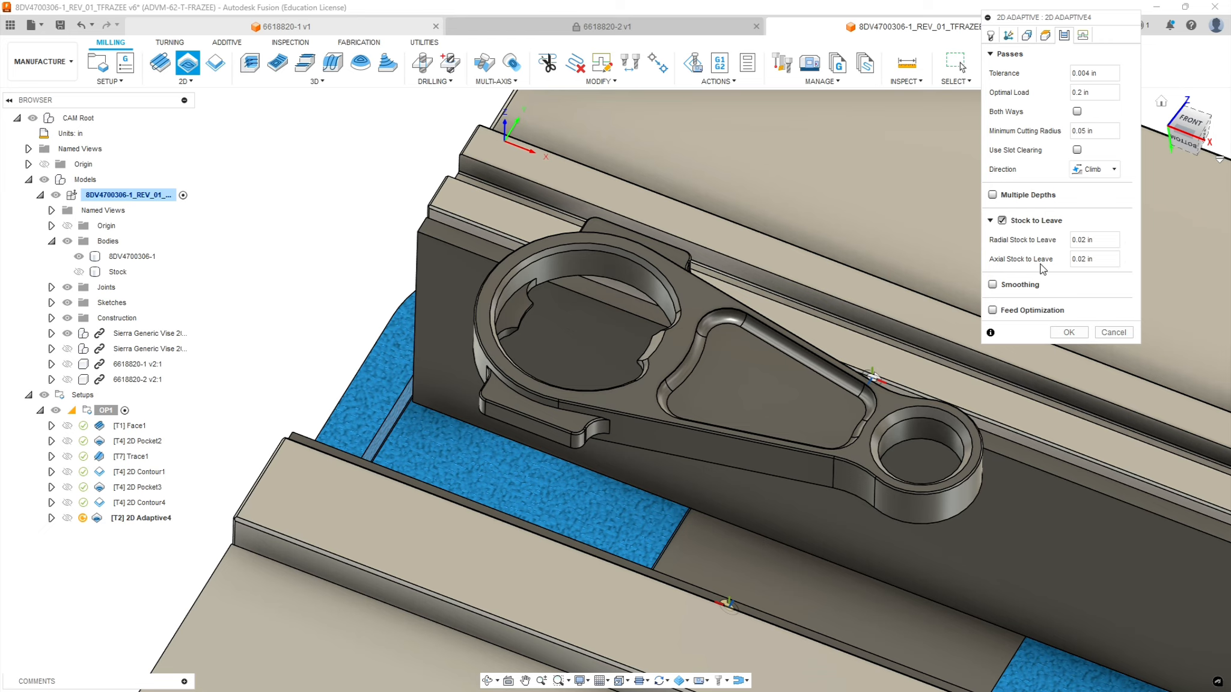
left_click(1106, 259)
type("0")
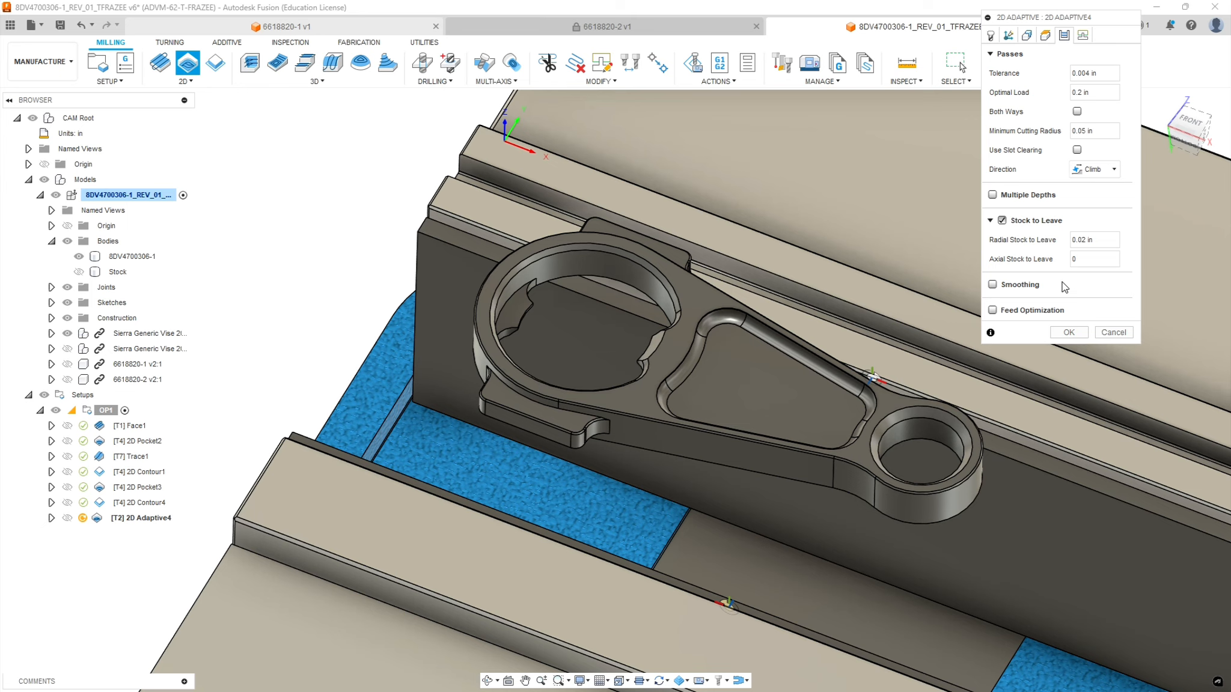
- Set the vertical lead in/out to 0 and the ramp type to Plunge, and generate the adaptive toolpath
left_click(1086, 38)
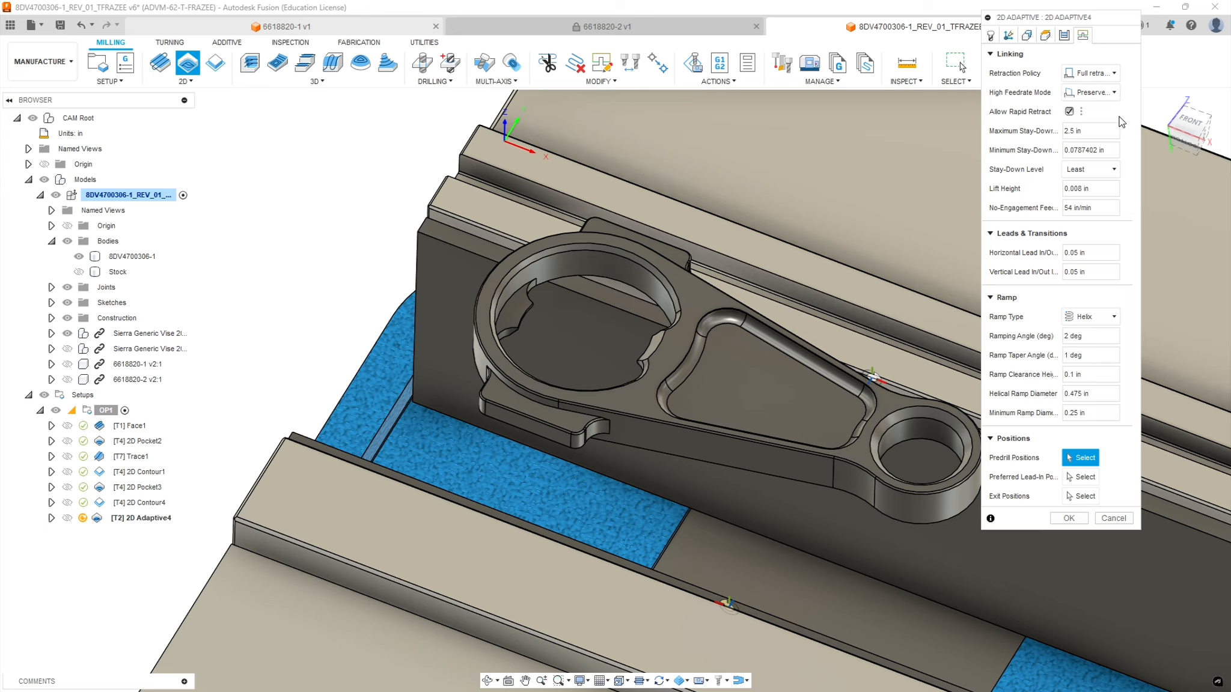
left_click(1079, 271)
type("0")
left_click(1108, 318)
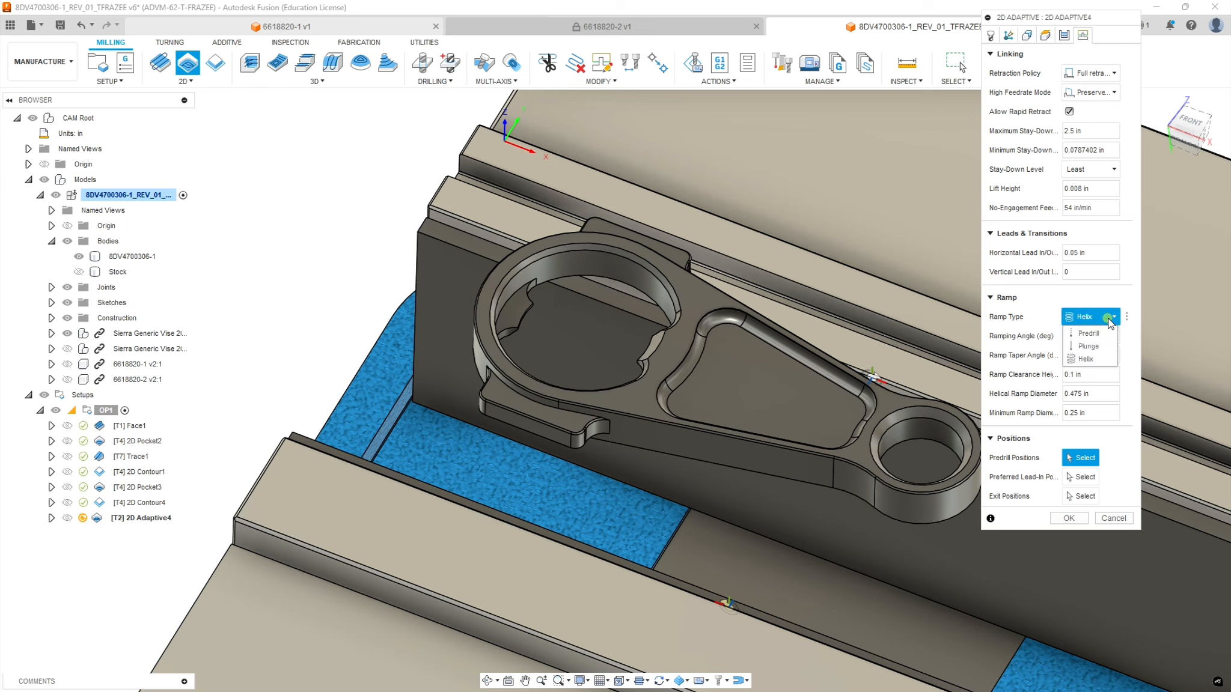
left_click(1105, 345)
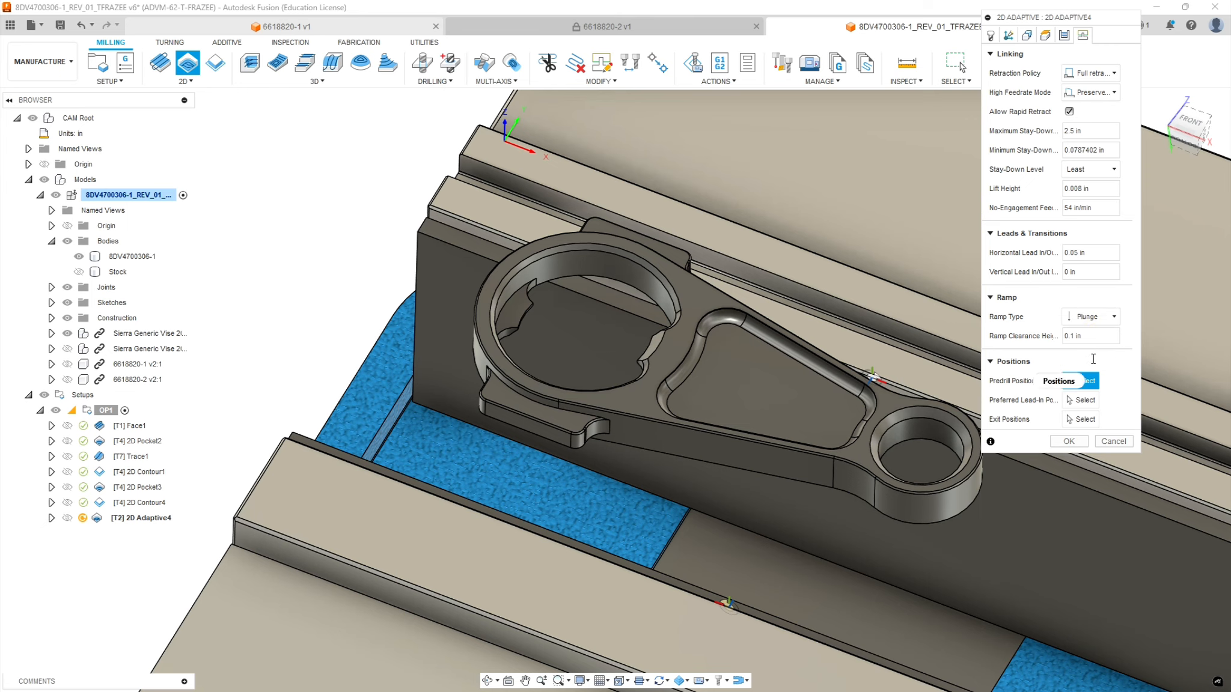
left_click(1071, 442)
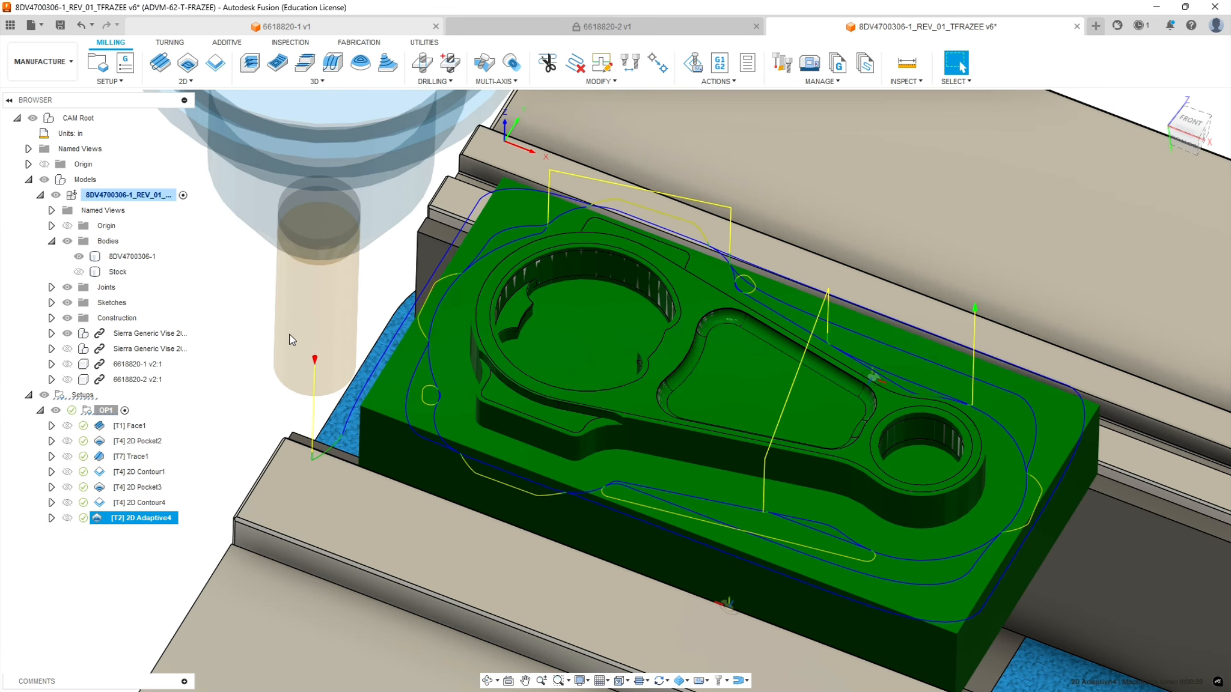
- Move the 2D Adaptive4 operation directly after Face1 in the OP1 setup
left_click(786, 489)
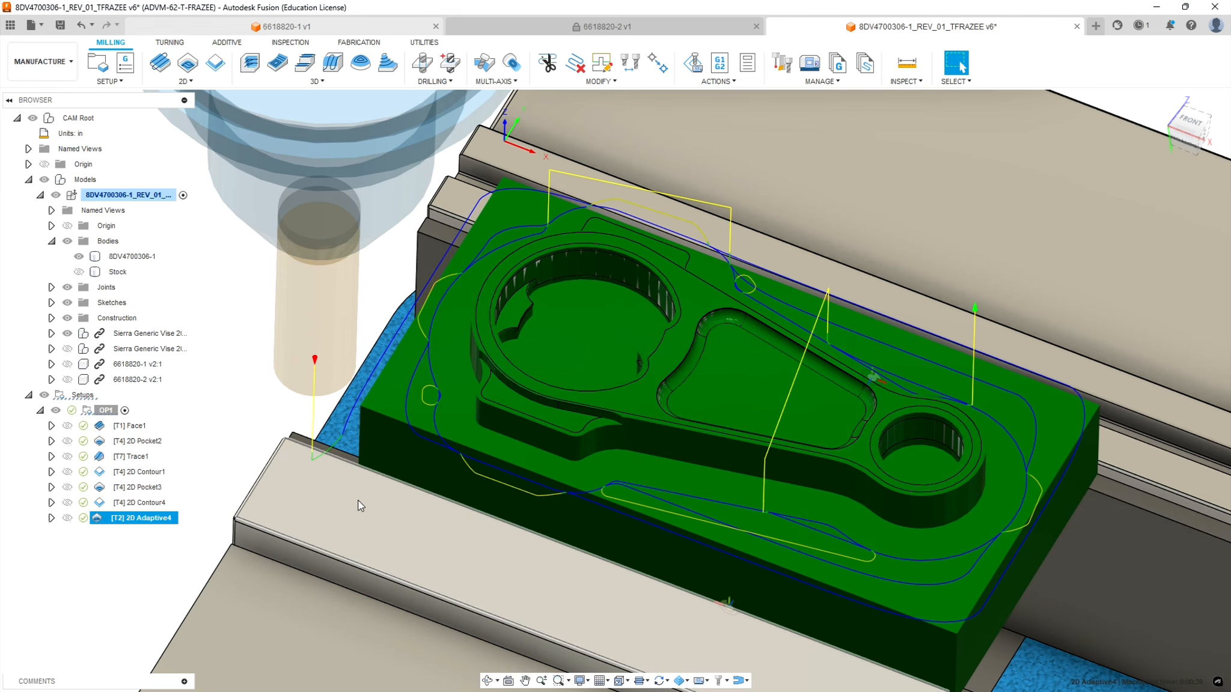
left_click(74, 579)
left_click(152, 518)
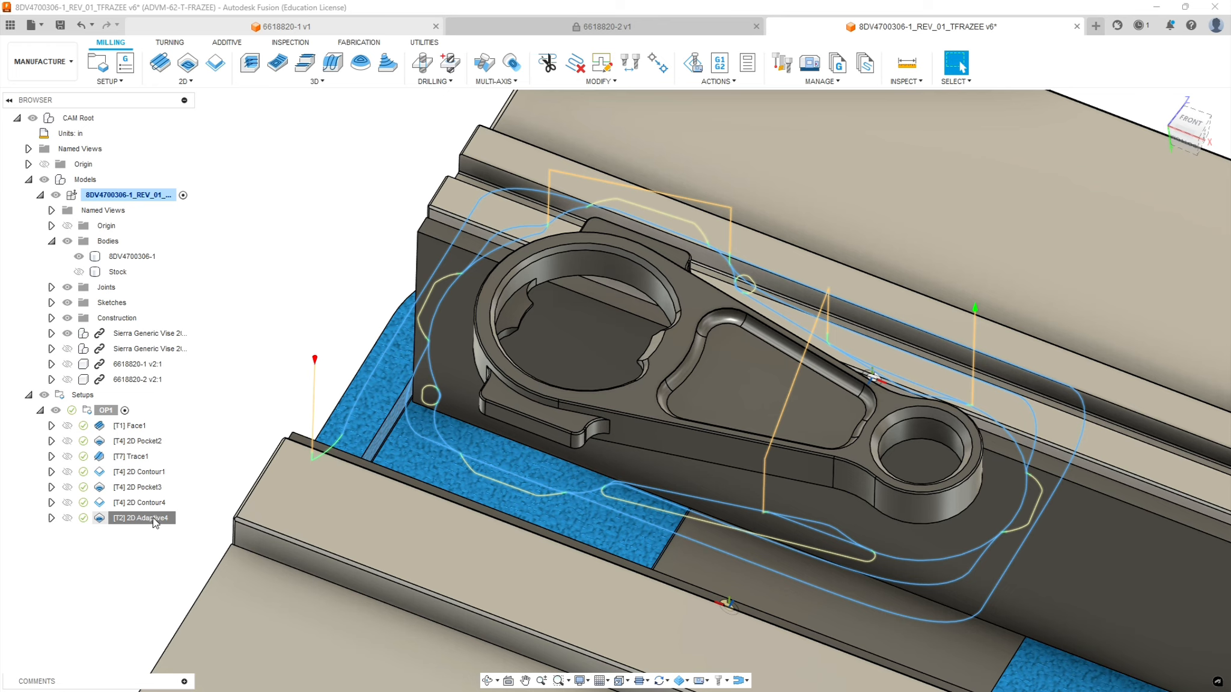
left_click_drag(153, 518, 152, 439)
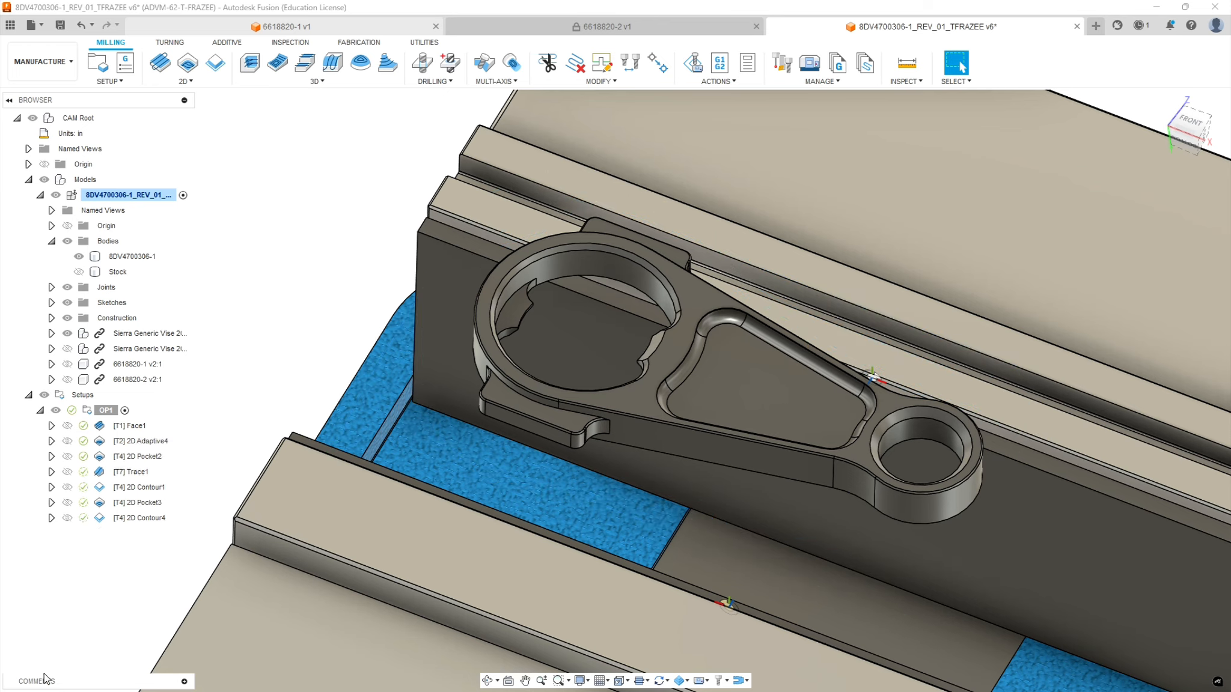
- Review the toolpath and in-process stock of each OP1 operation in order, from Face1 through 2D Contour4
left_click(134, 427)
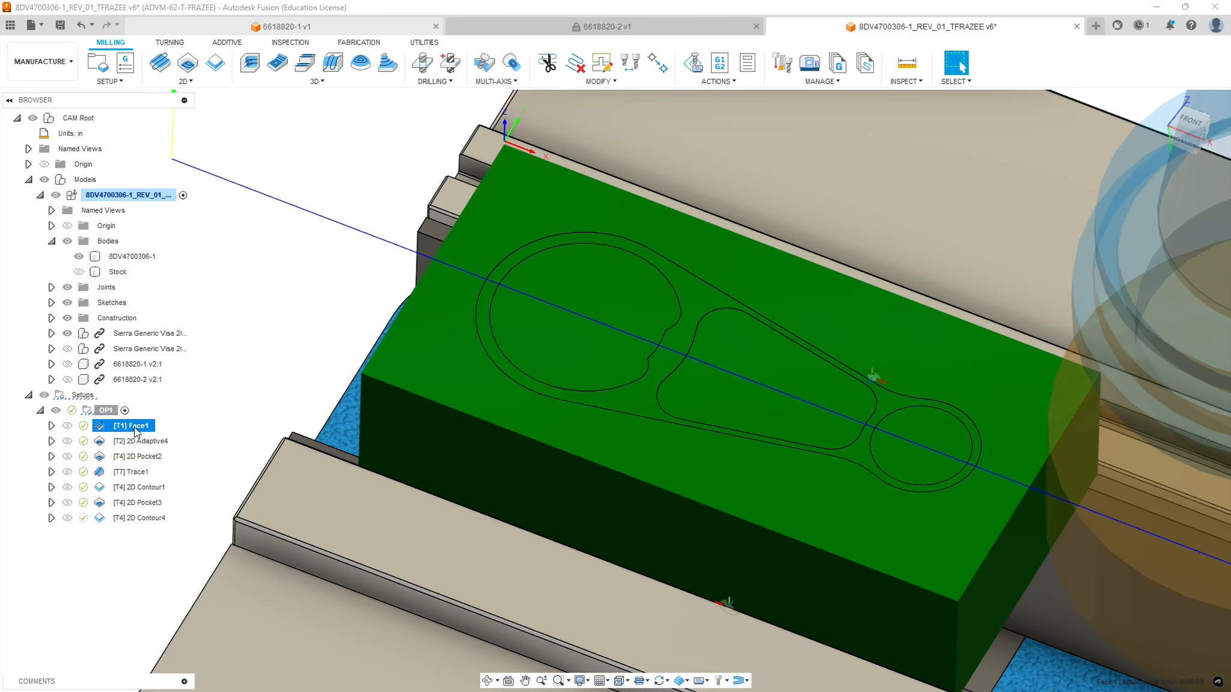
left_click(140, 442)
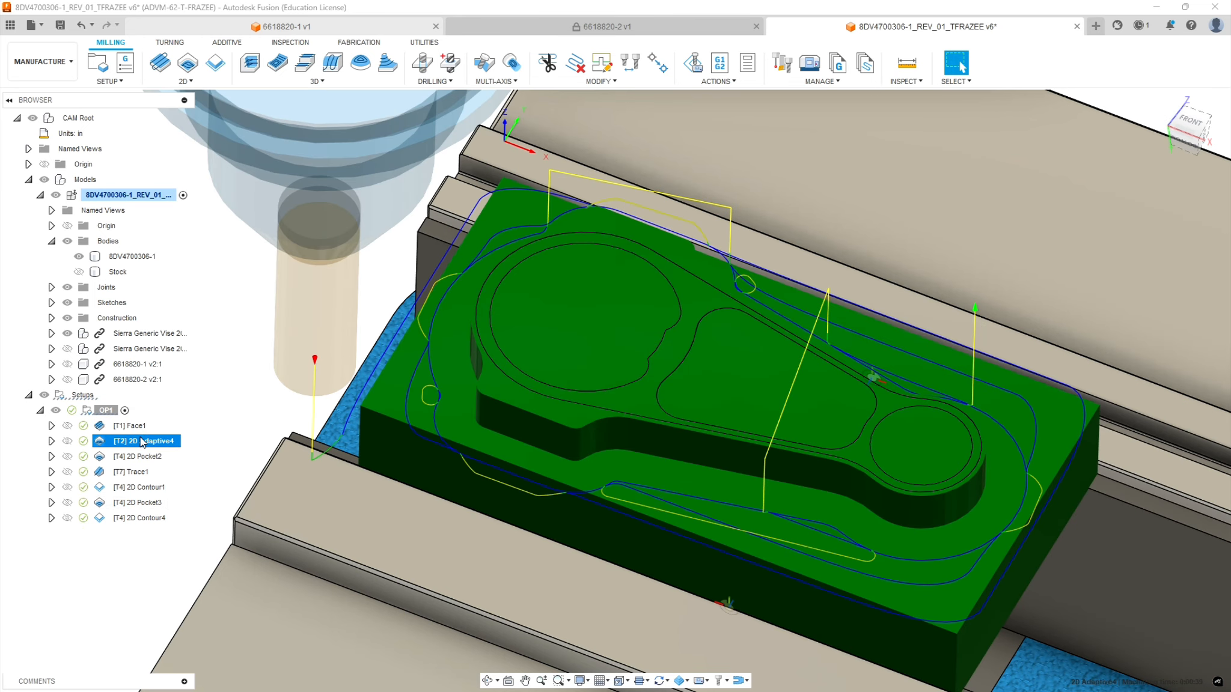
left_click(144, 458)
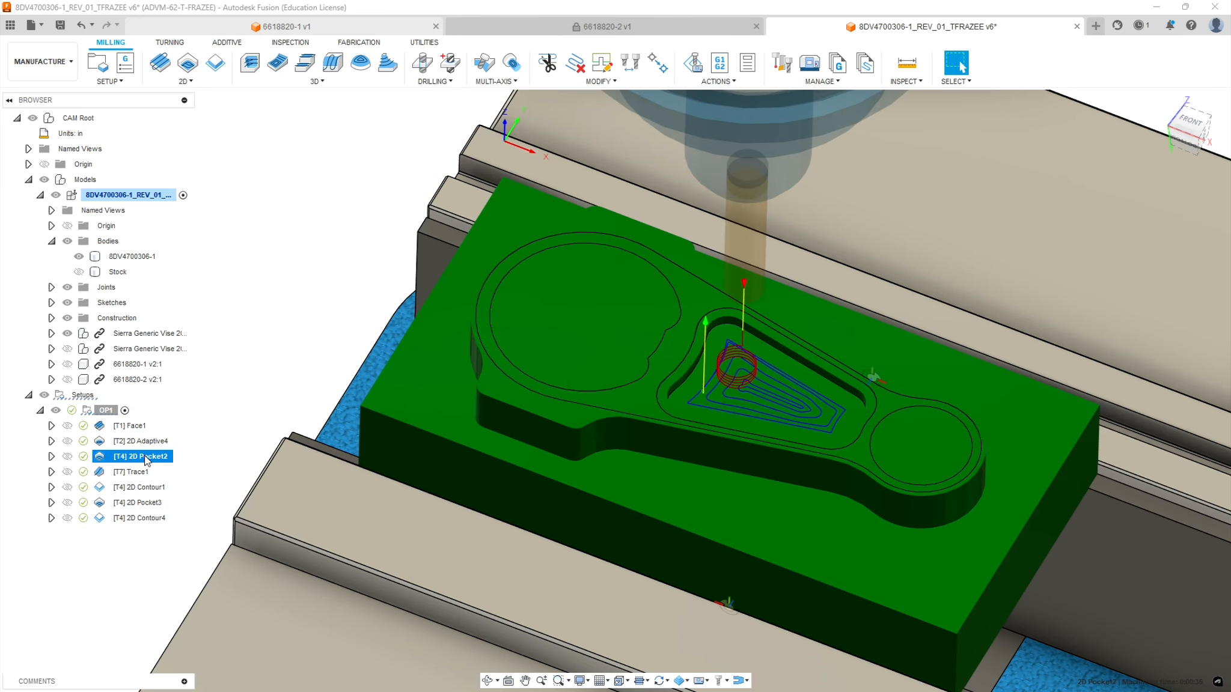
left_click(142, 472)
left_click(144, 488)
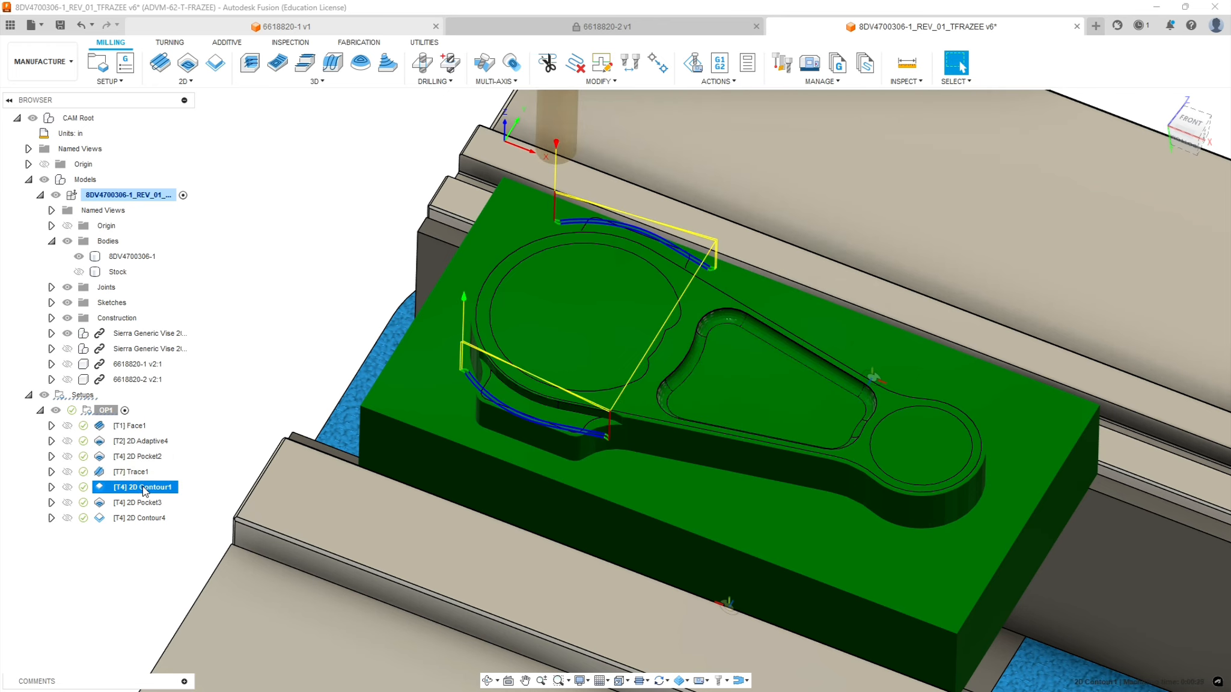
left_click(145, 503)
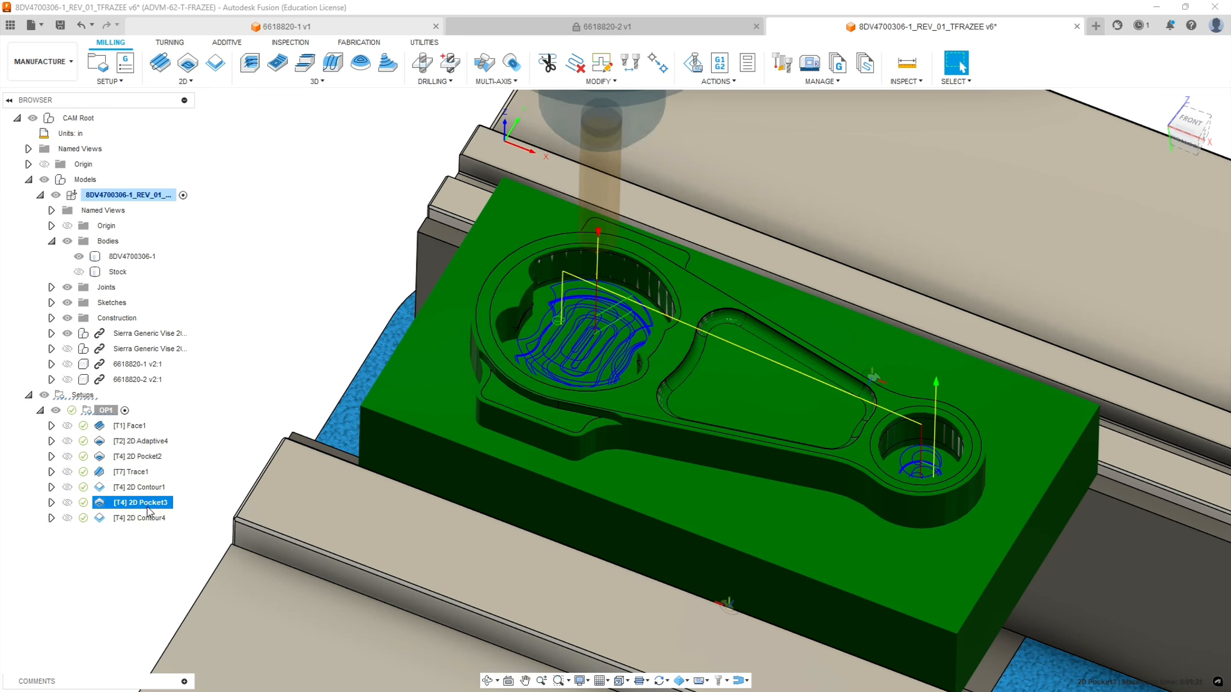
left_click(150, 519)
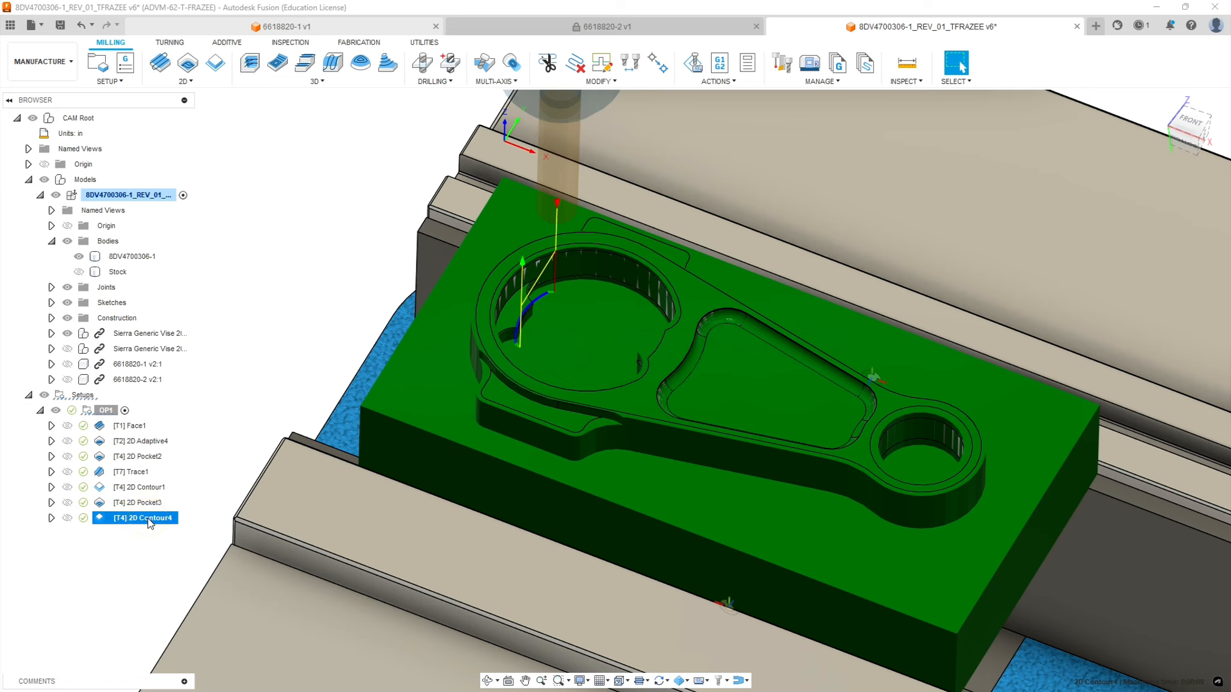